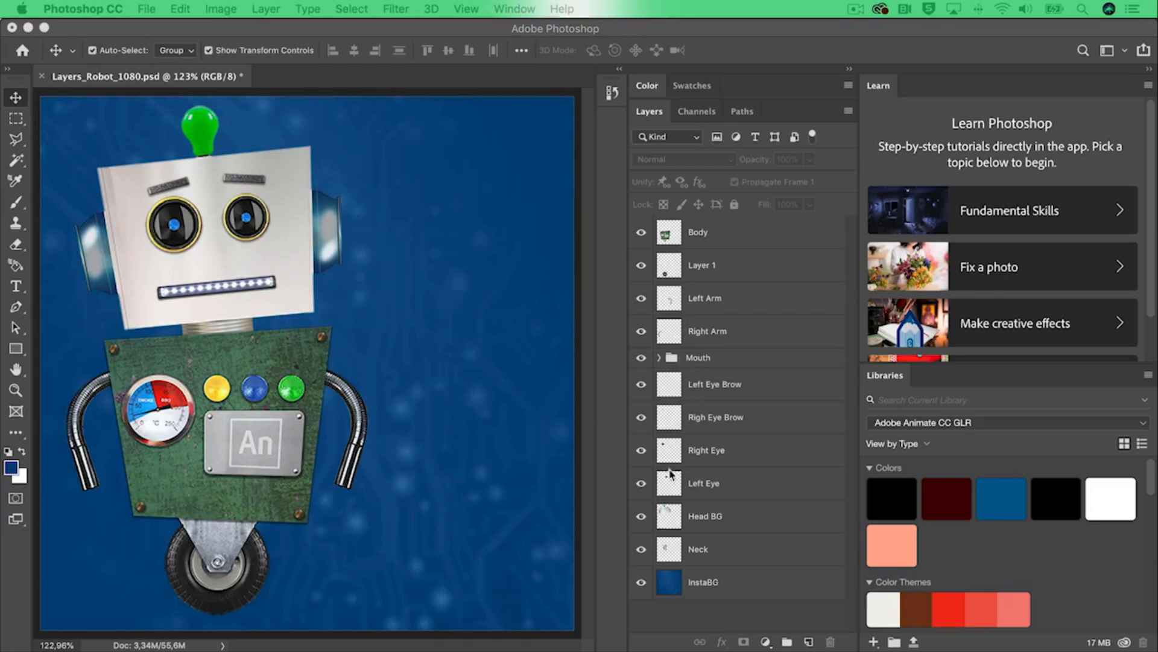
# Expand the Mouth group and toggle Mouth 01's visibility to compare mouth shapes.
pyautogui.click(659, 357)
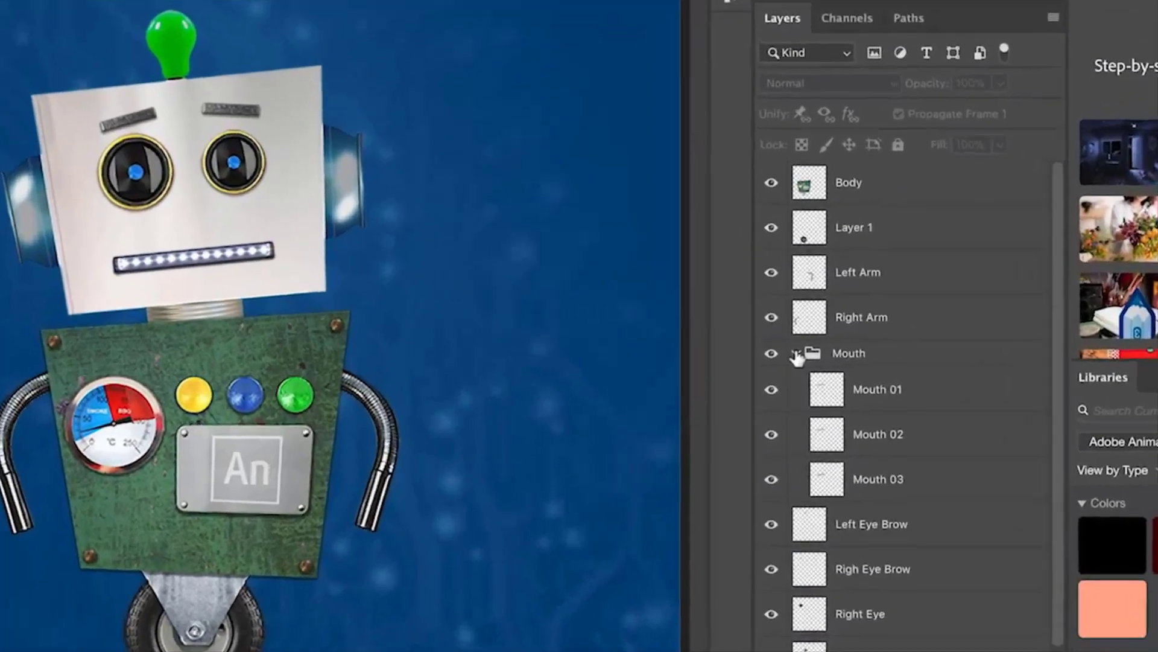
pyautogui.click(938, 400)
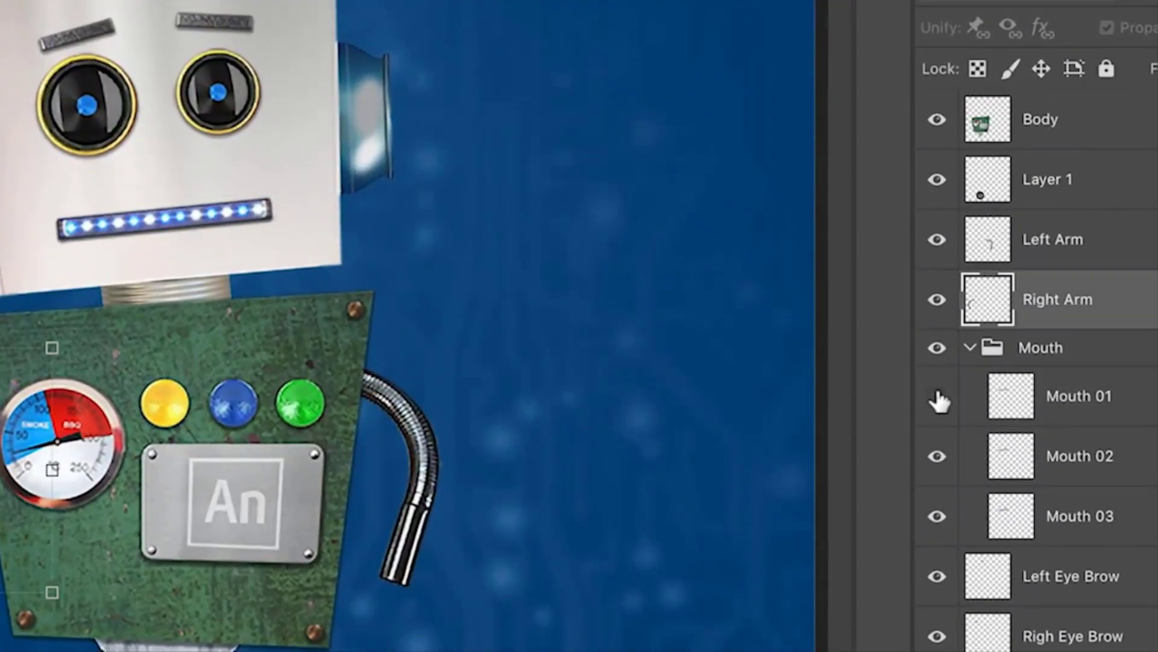
pyautogui.click(938, 400)
pyautogui.click(939, 400)
pyautogui.click(939, 401)
pyautogui.click(938, 400)
pyautogui.click(939, 400)
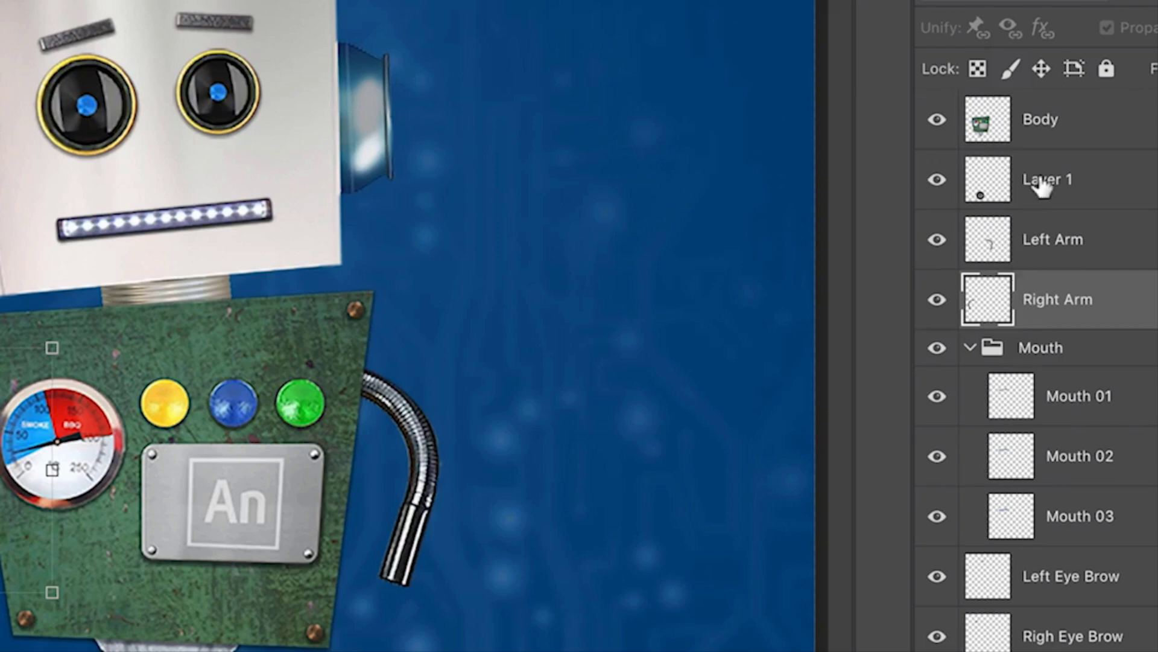
# Rename Layer 1 to 'Wheel' and save the robot Photoshop document.
pyautogui.click(1047, 187)
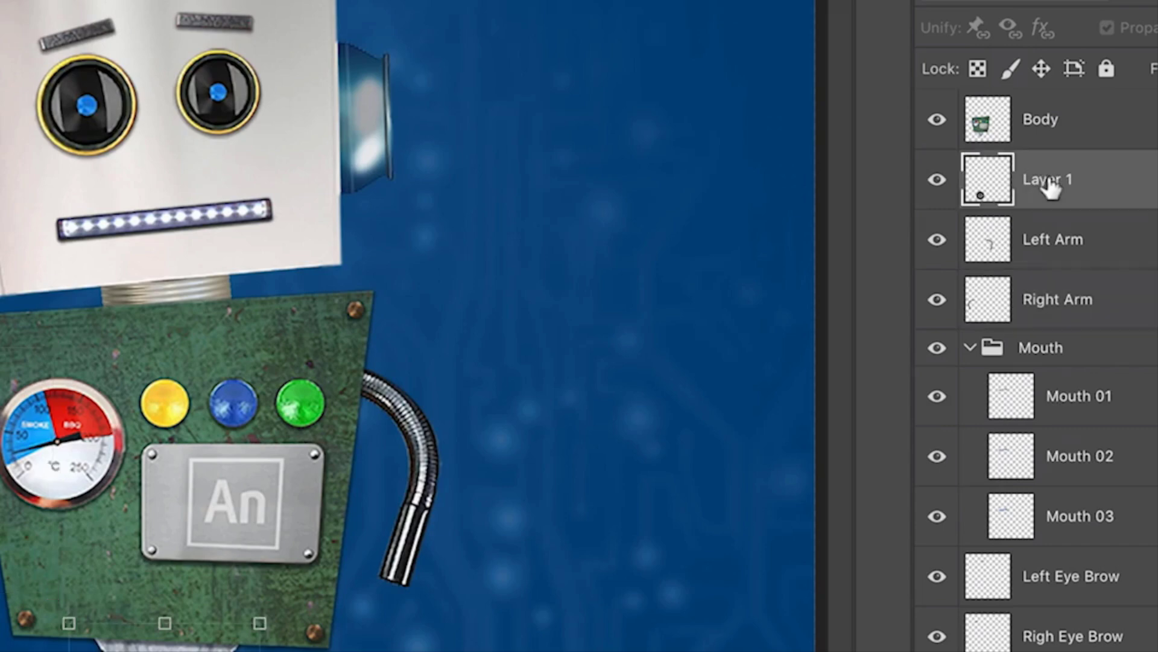
pyautogui.doubleClick(1048, 180)
pyautogui.write('Wheel')
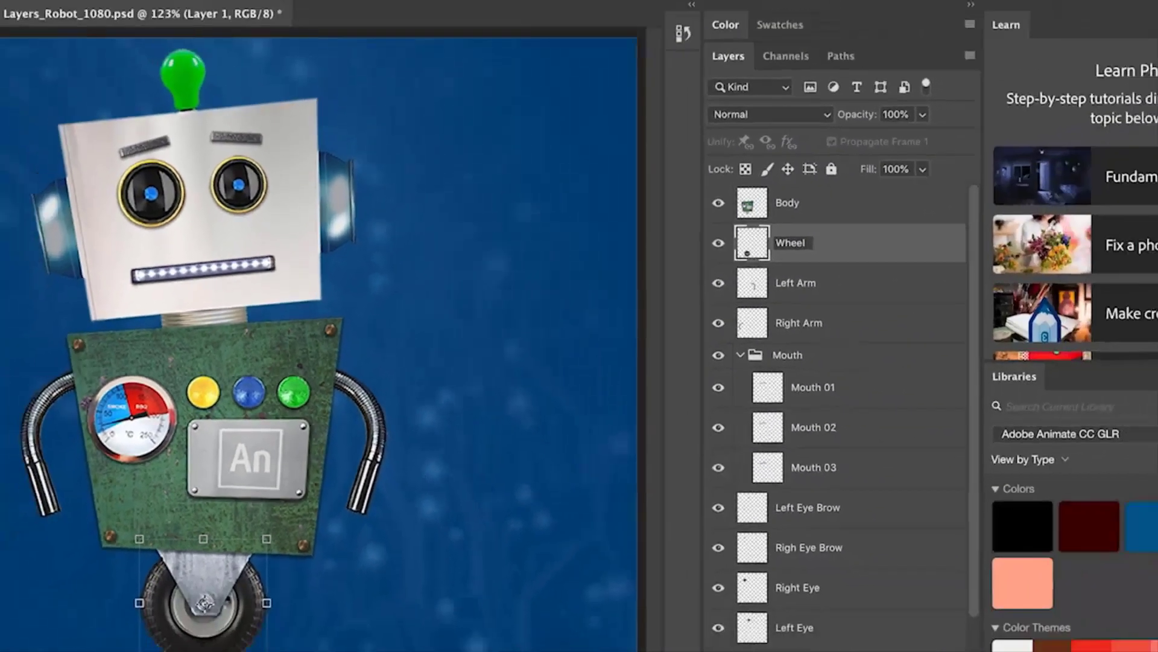
pyautogui.press('Return')
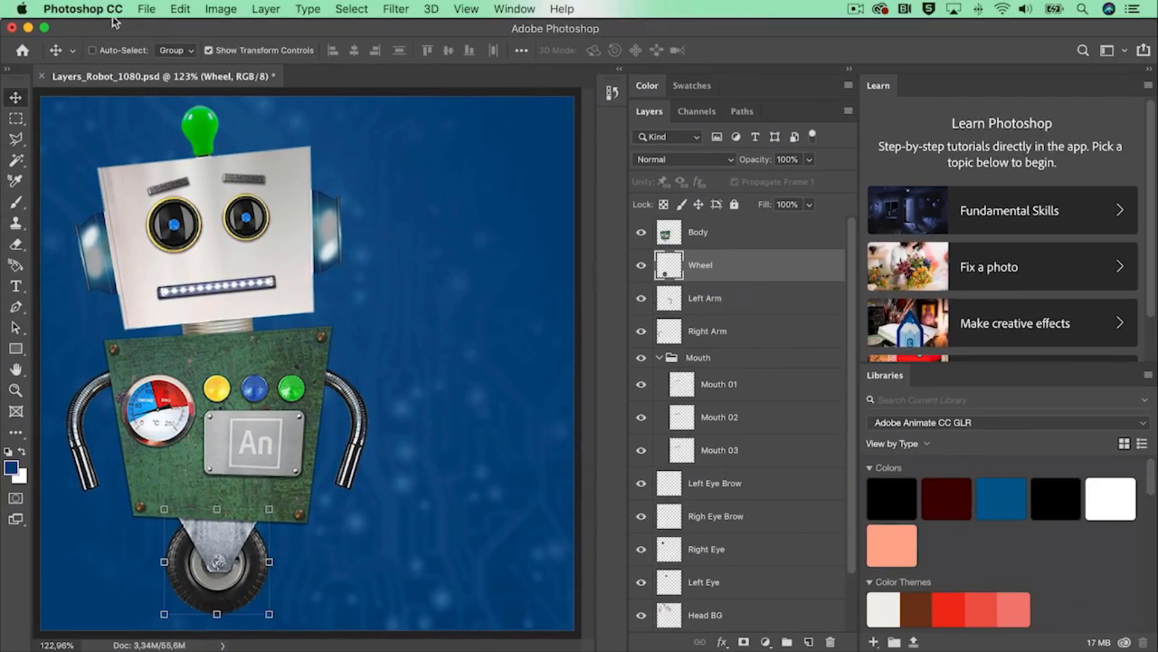
pyautogui.click(145, 9)
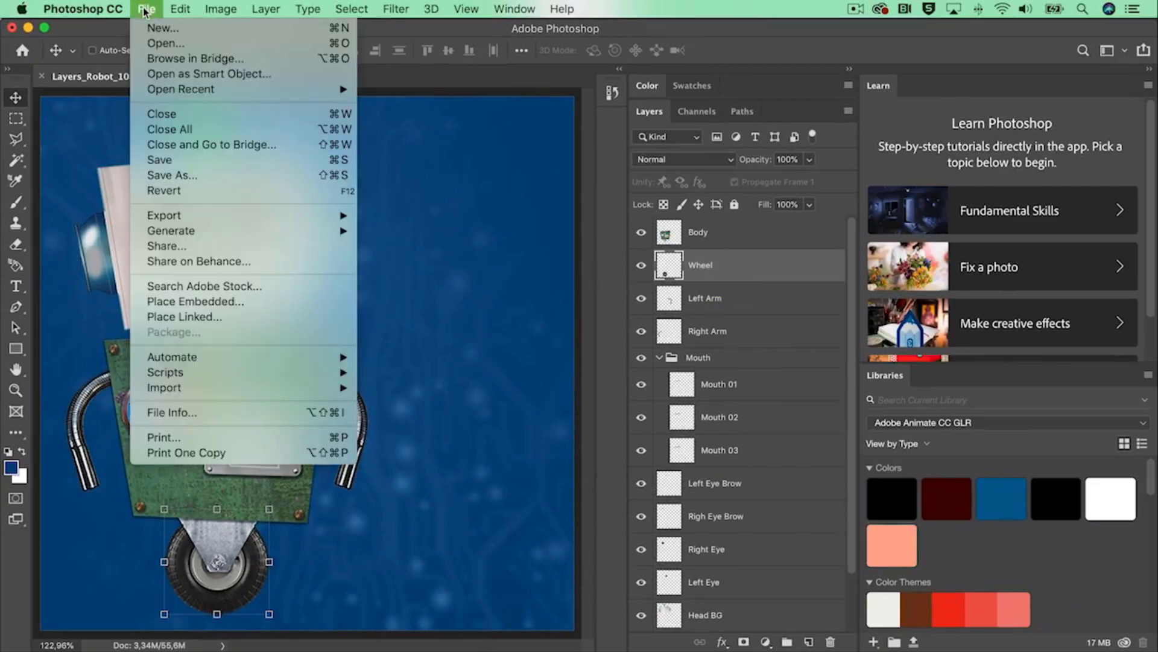
pyautogui.click(151, 160)
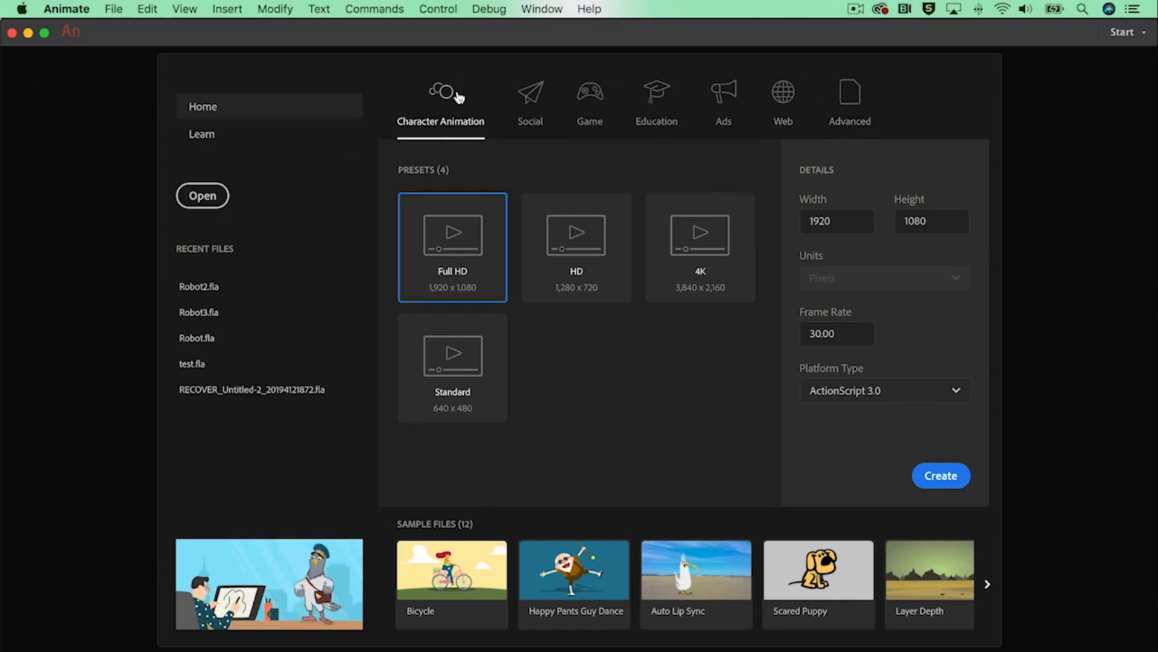
# Choose the Character Animation preset with width 1080 and ActionScript 3.0 platform.
pyautogui.click(590, 96)
pyautogui.click(657, 95)
pyautogui.click(724, 95)
pyautogui.click(440, 97)
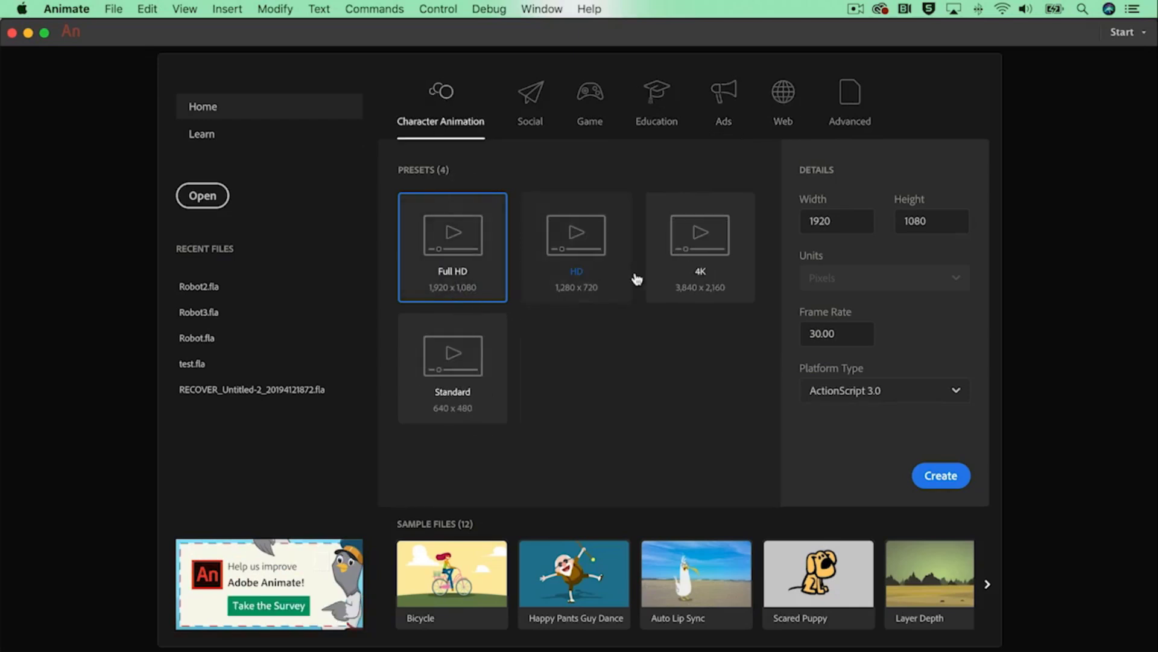
pyautogui.click(851, 215)
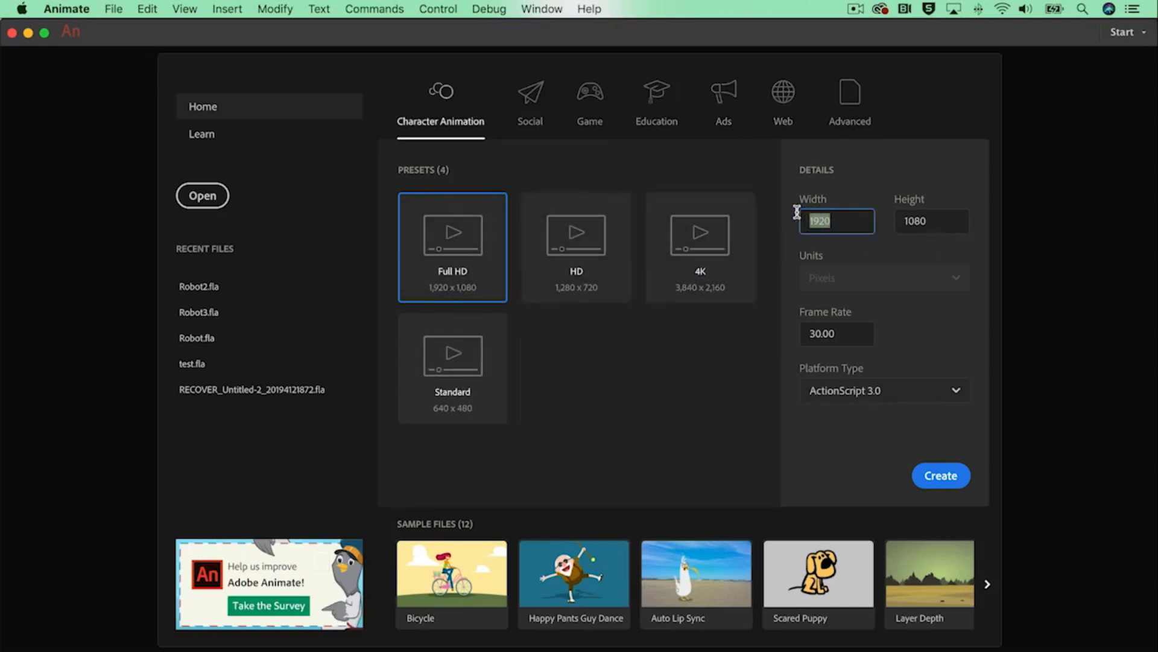
pyautogui.write('1080')
pyautogui.click(936, 395)
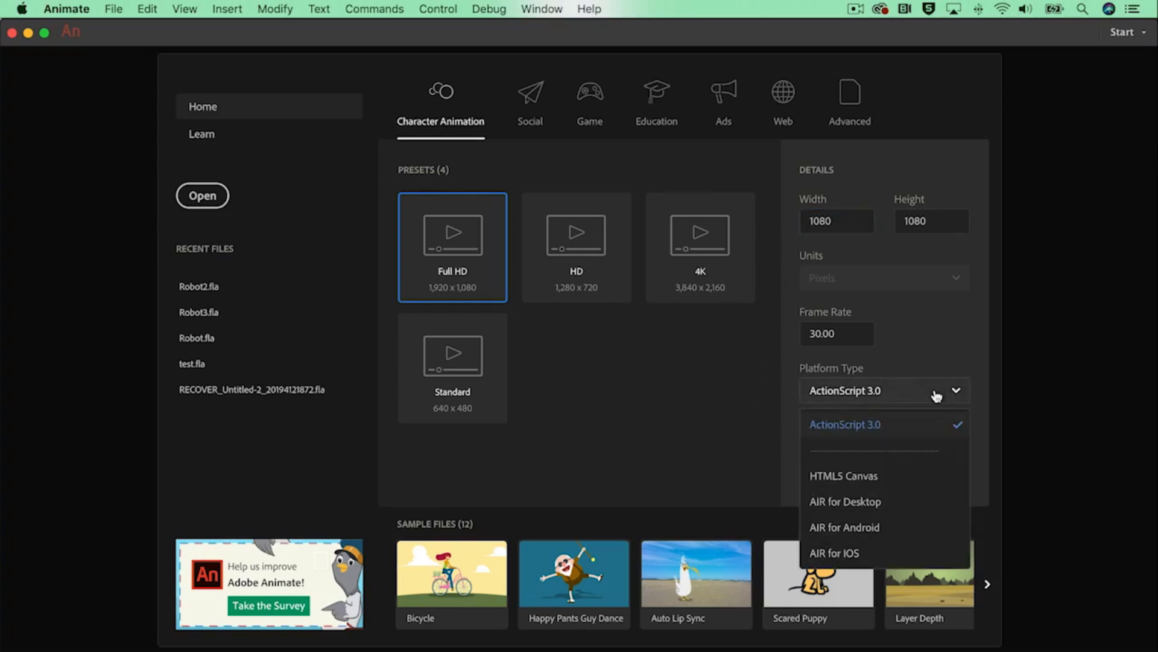
pyautogui.click(852, 422)
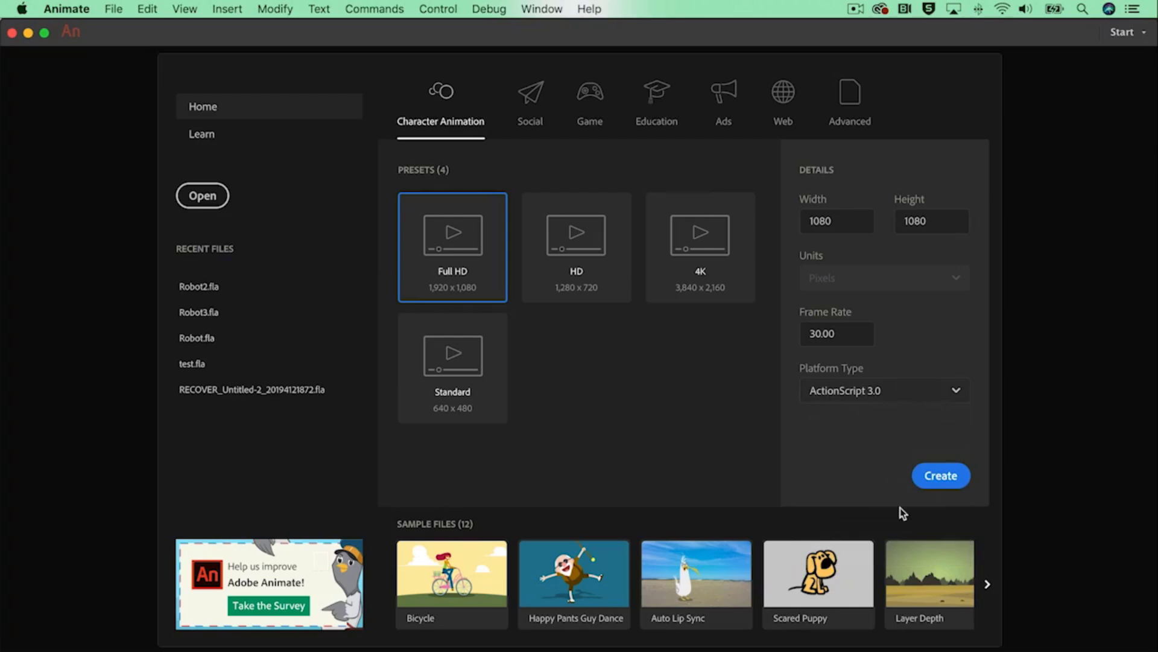
# Create the 1080 × 1080 document and fit the stage in the window.
pyautogui.click(936, 477)
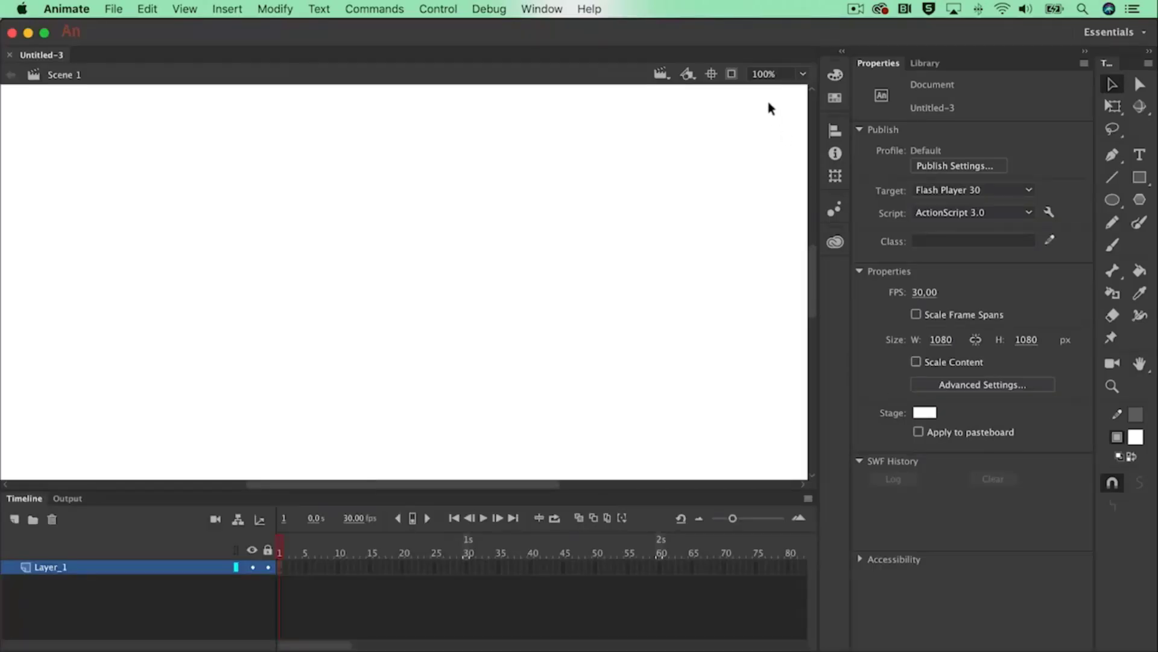
pyautogui.click(802, 73)
pyautogui.click(797, 91)
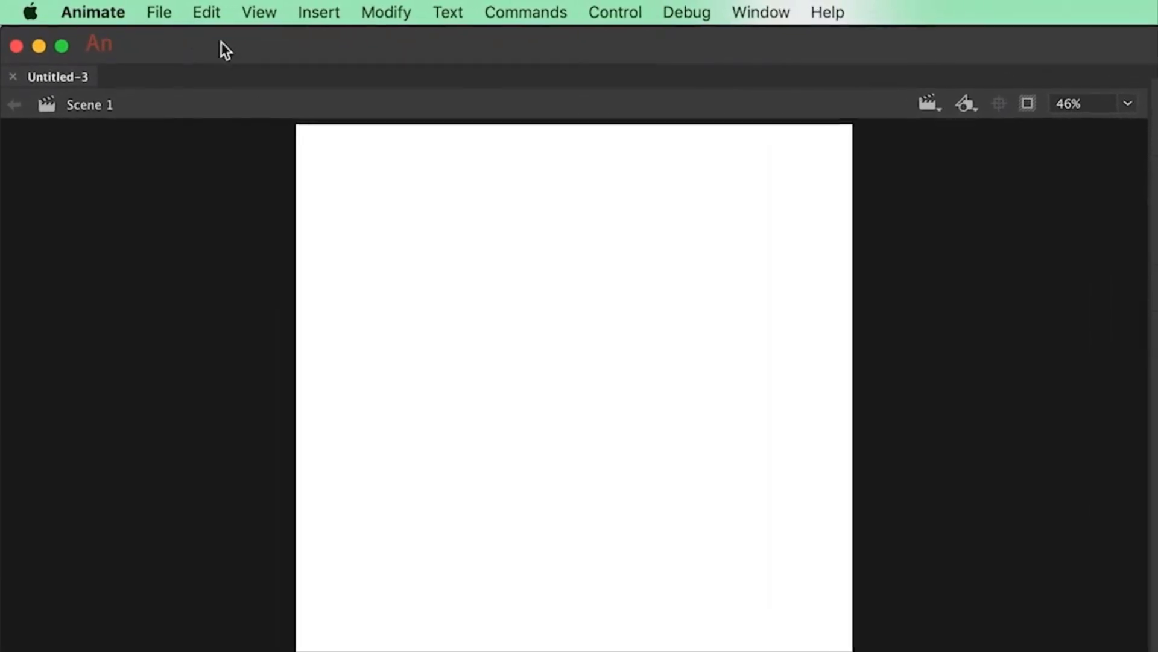
# Import Layers_Robot_1080.psd to the stage.
pyautogui.click(113, 9)
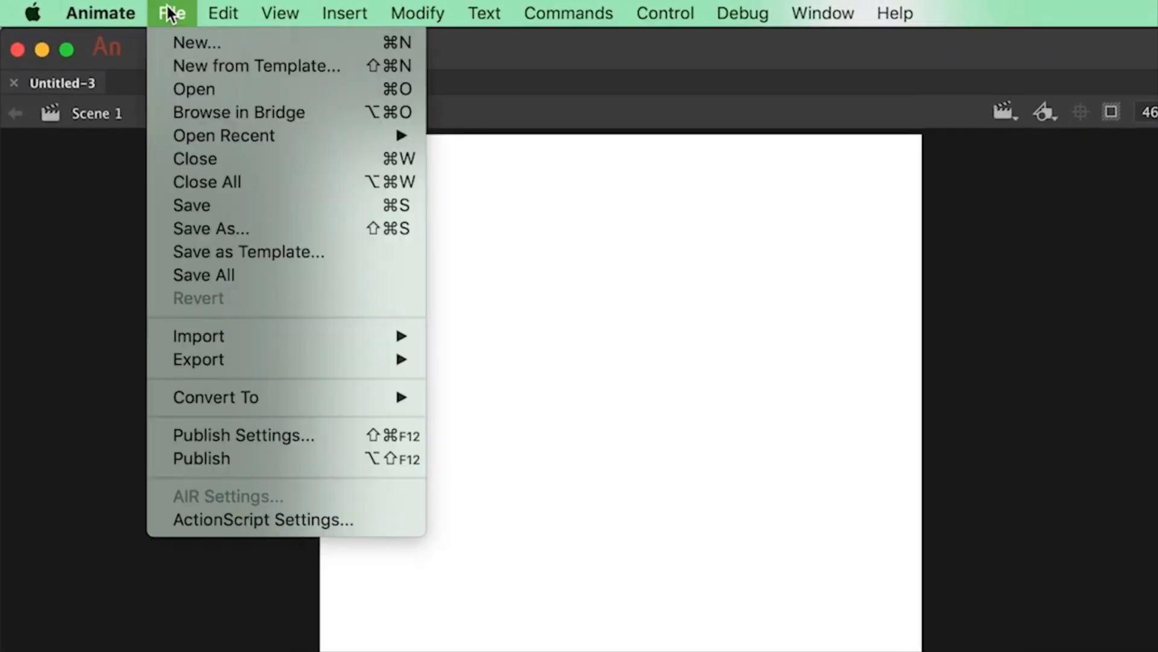
pyautogui.moveTo(179, 334)
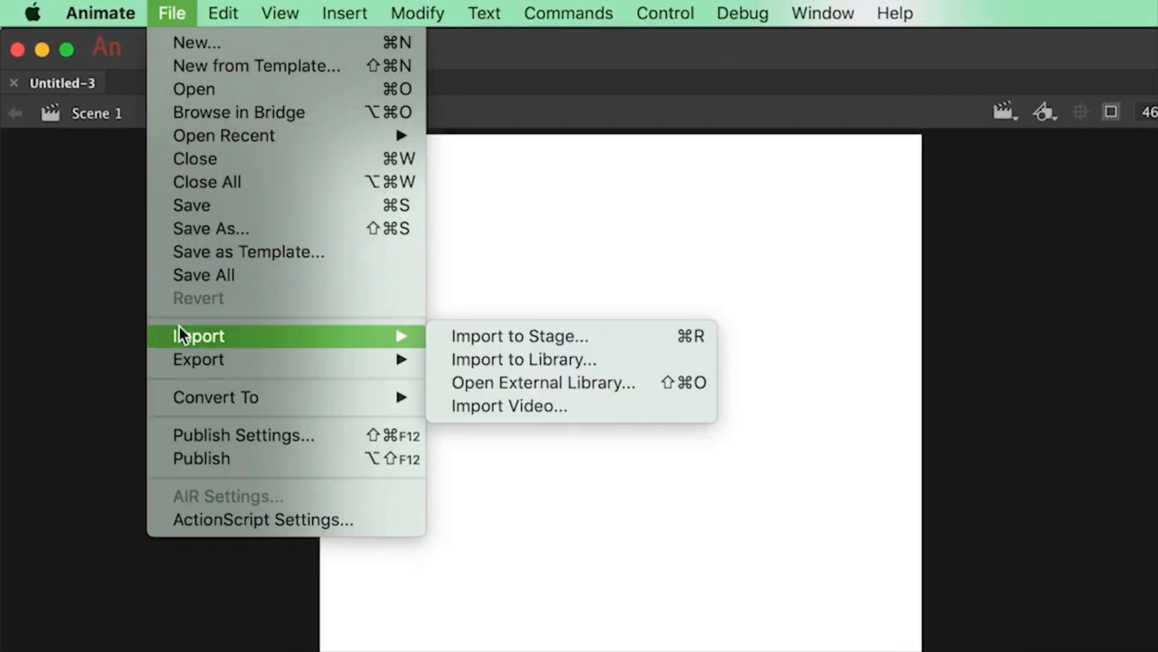
pyautogui.click(469, 335)
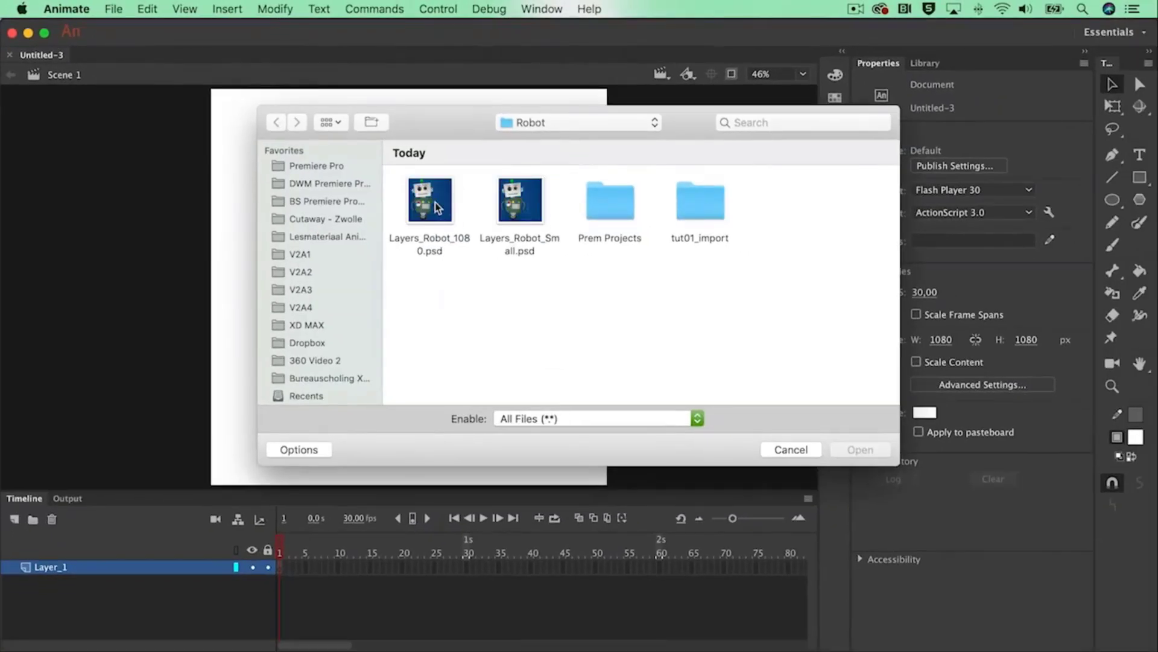
pyautogui.doubleClick(435, 207)
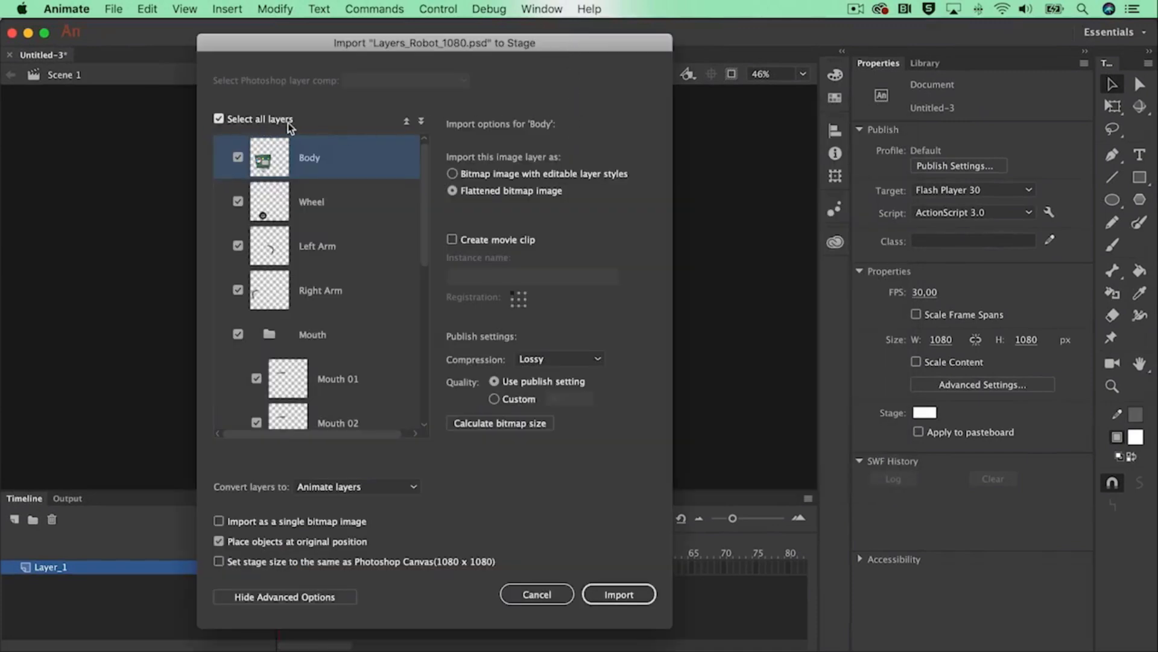
pyautogui.scroll(-5, 303, 238)
pyautogui.scroll(-2, 302, 238)
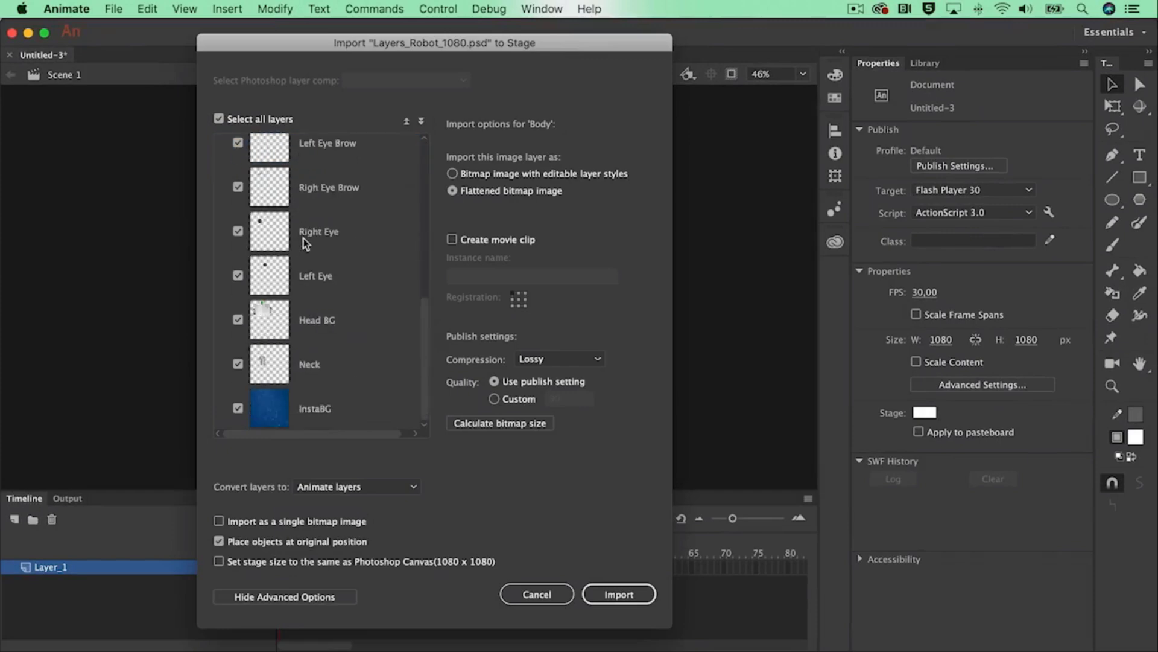
pyautogui.scroll(8, 303, 238)
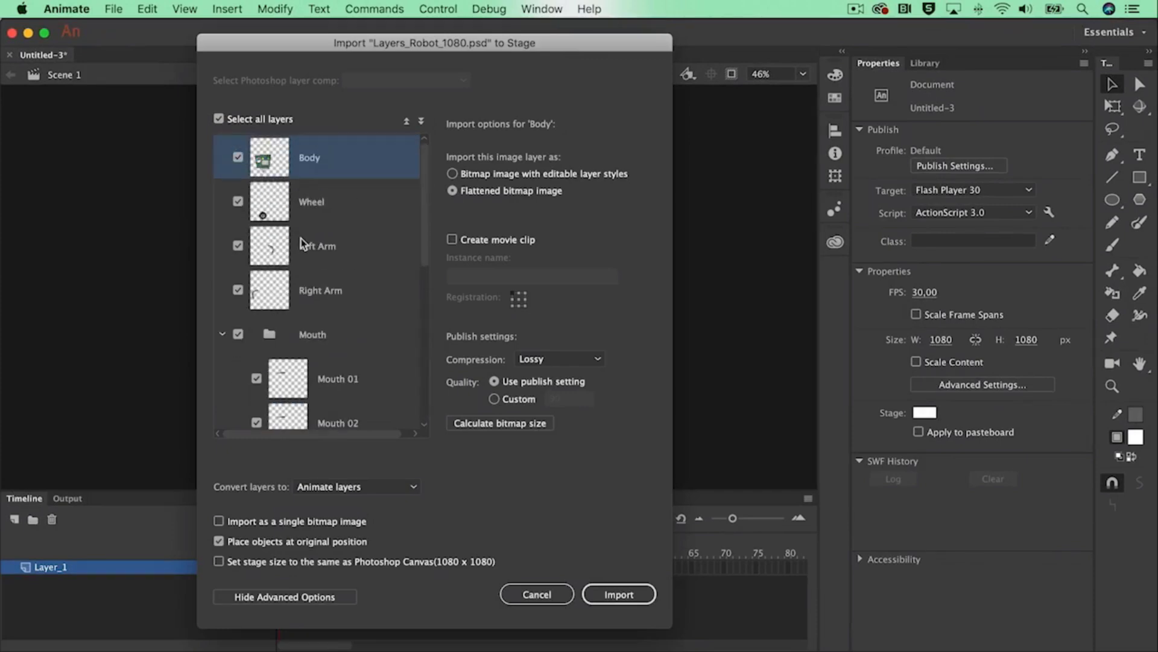
# Keep separate Animate layers, make Mouth a movie clip named 'Mouth', and import.
pyautogui.click(365, 486)
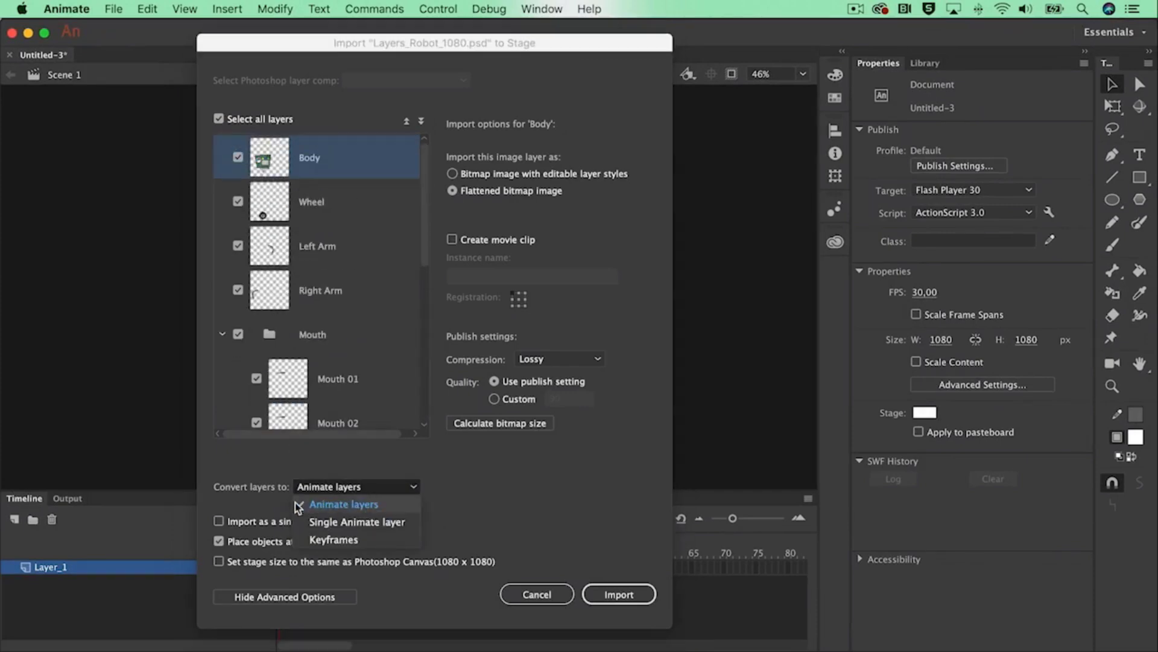
pyautogui.click(369, 505)
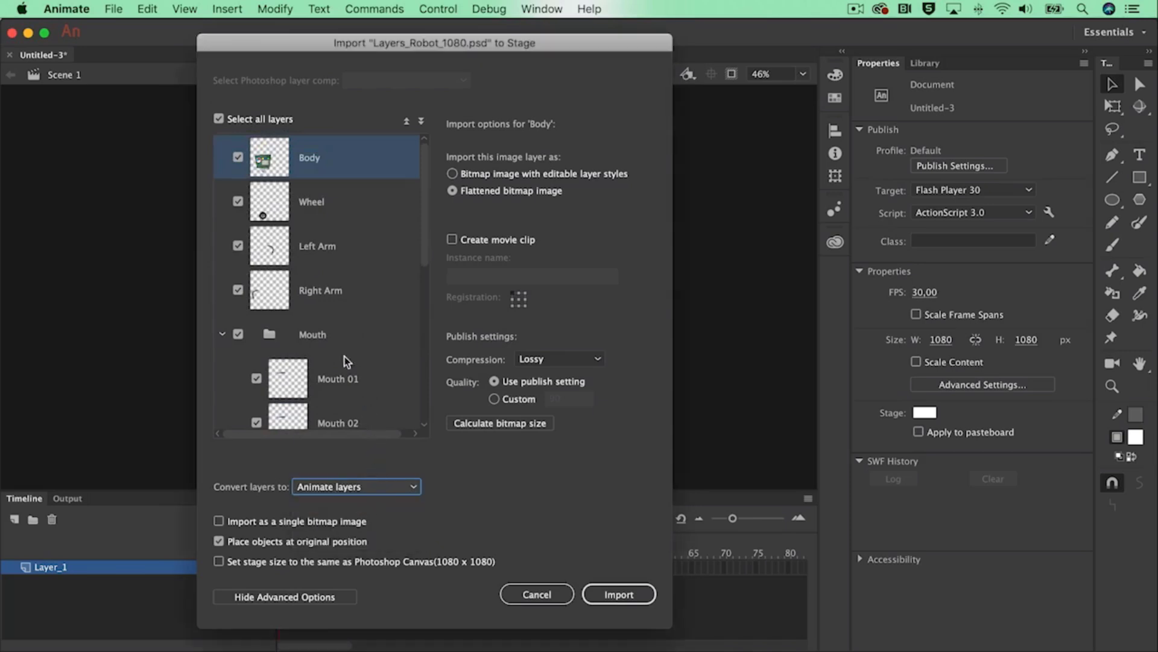
pyautogui.click(309, 335)
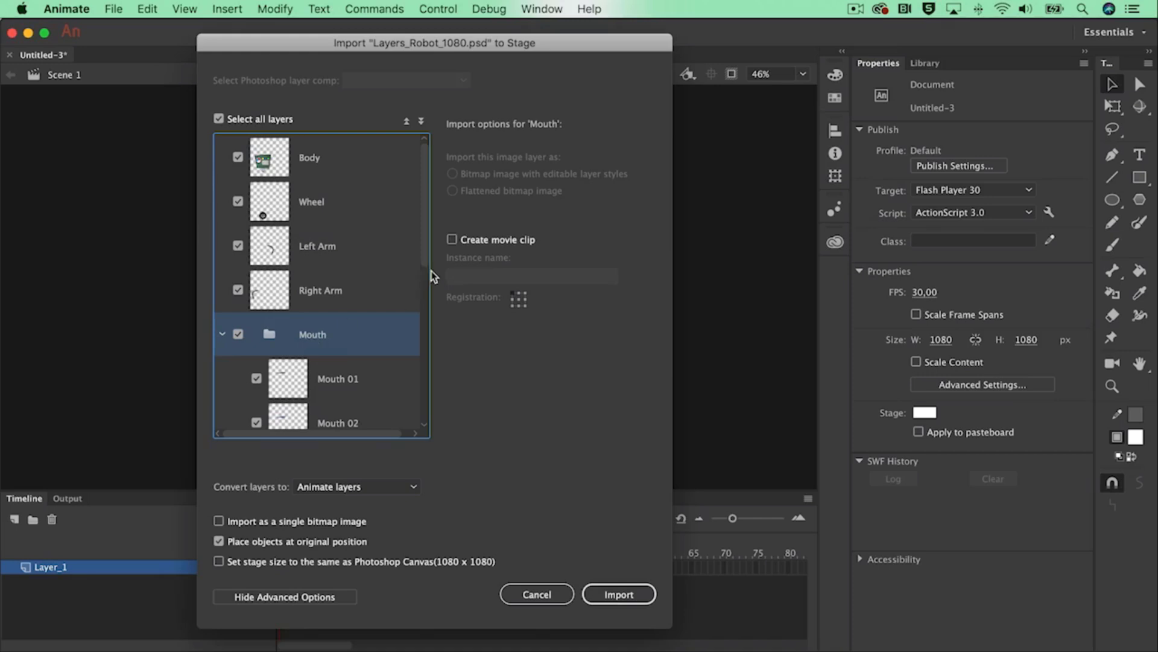
pyautogui.click(453, 239)
pyautogui.click(482, 277)
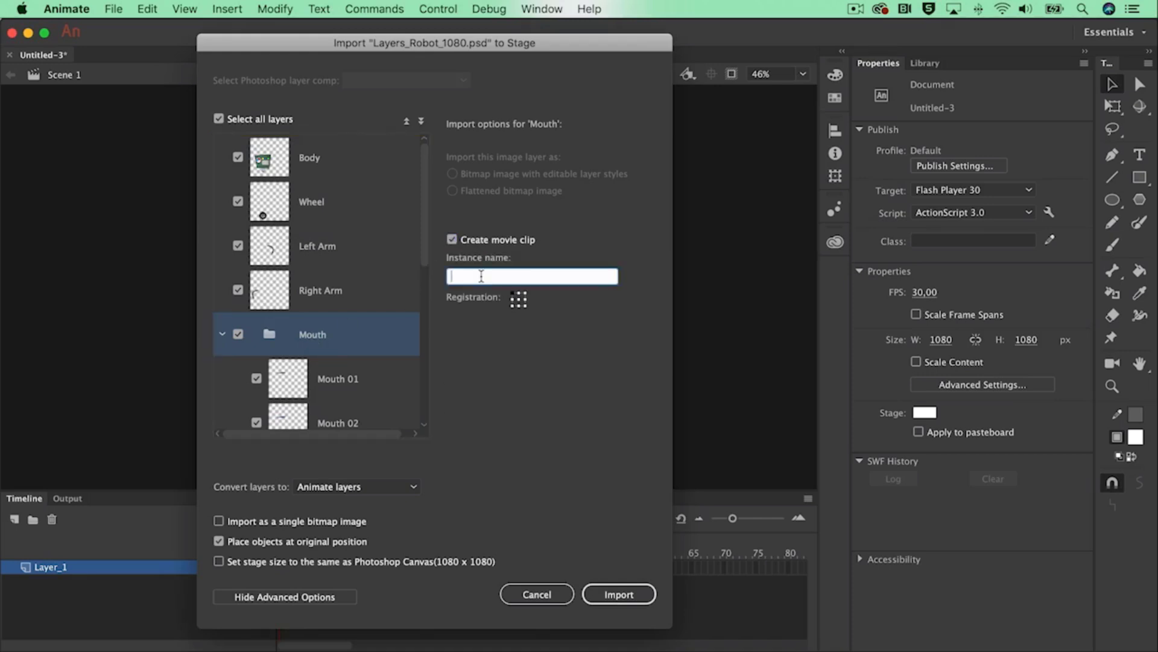
pyautogui.write('Mouth')
pyautogui.press('Tab')
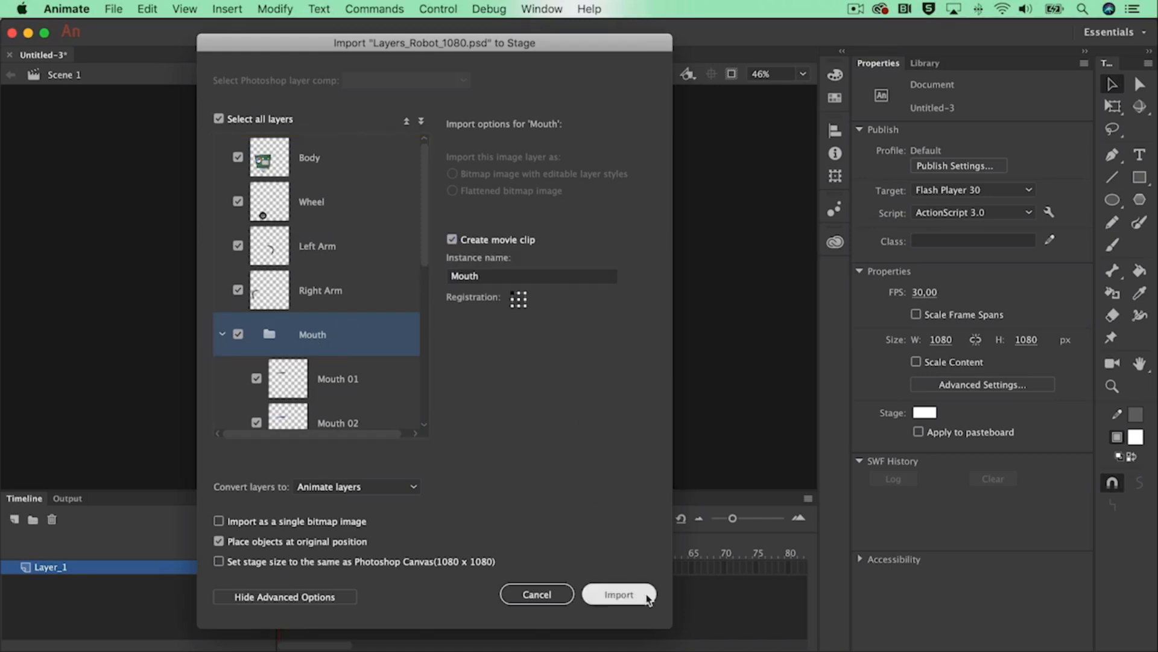
pyautogui.click(647, 599)
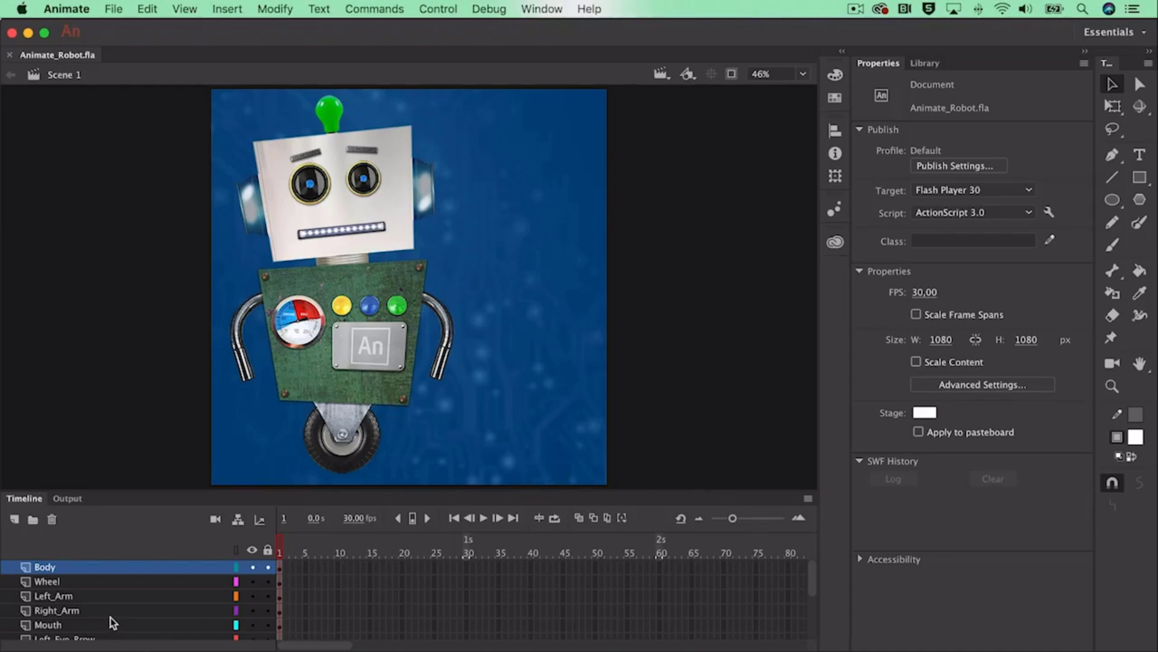
# Scroll the Timeline to review the imported robot layers from Body down to InstaBG.
pyautogui.scroll(-4, 110, 617)
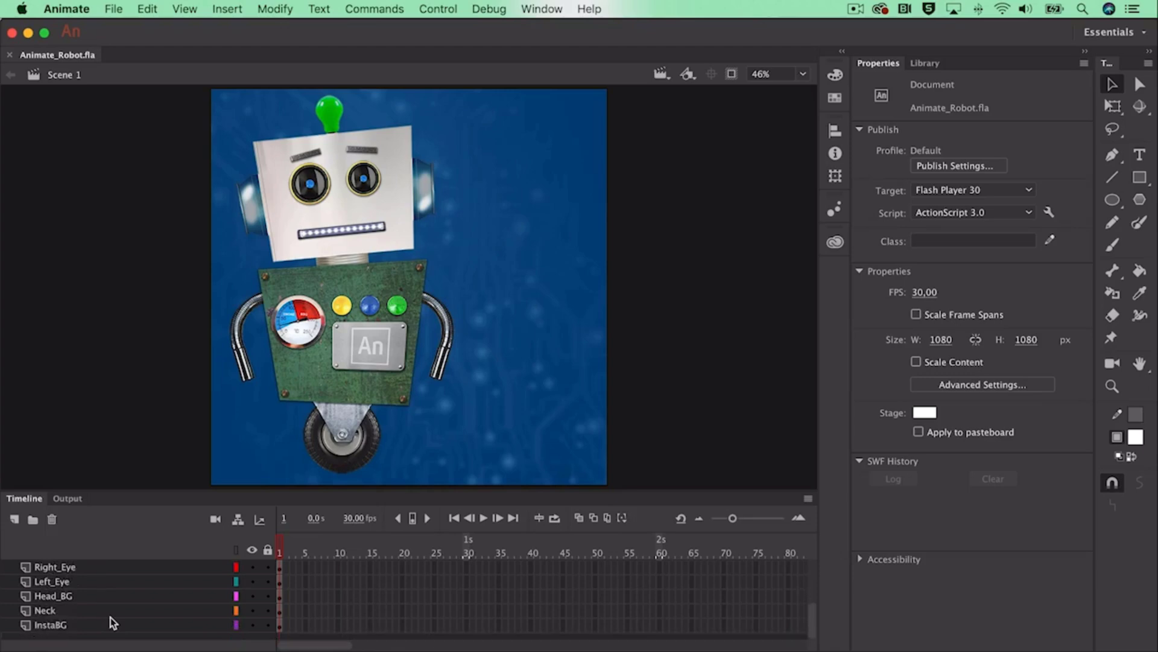
pyautogui.scroll(3, 110, 618)
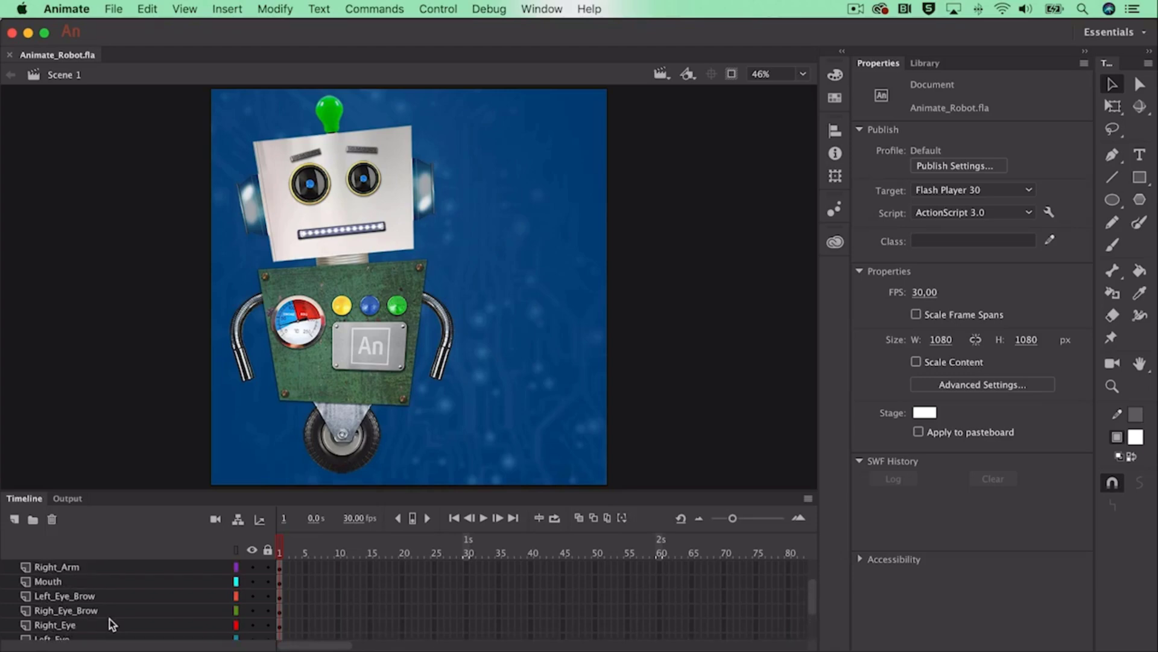
pyautogui.scroll(2, 110, 618)
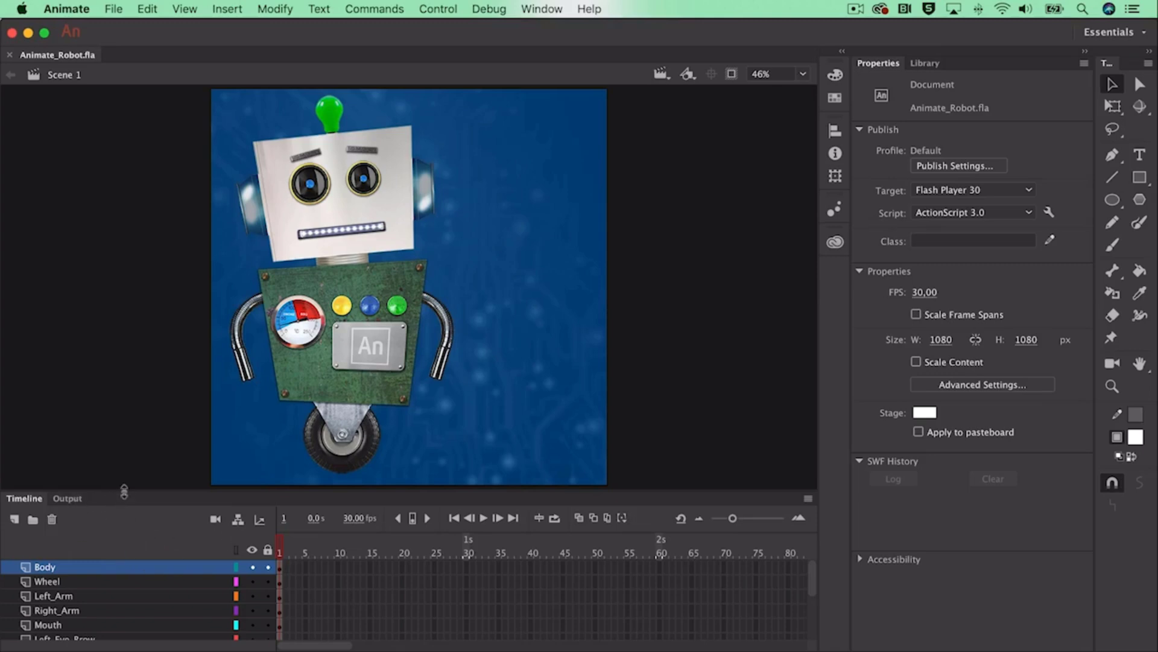
# Enlarge the Timeline to show all layers, enable the parenting view, and select Body.
pyautogui.moveTo(125, 496); pyautogui.dragTo(141, 401)
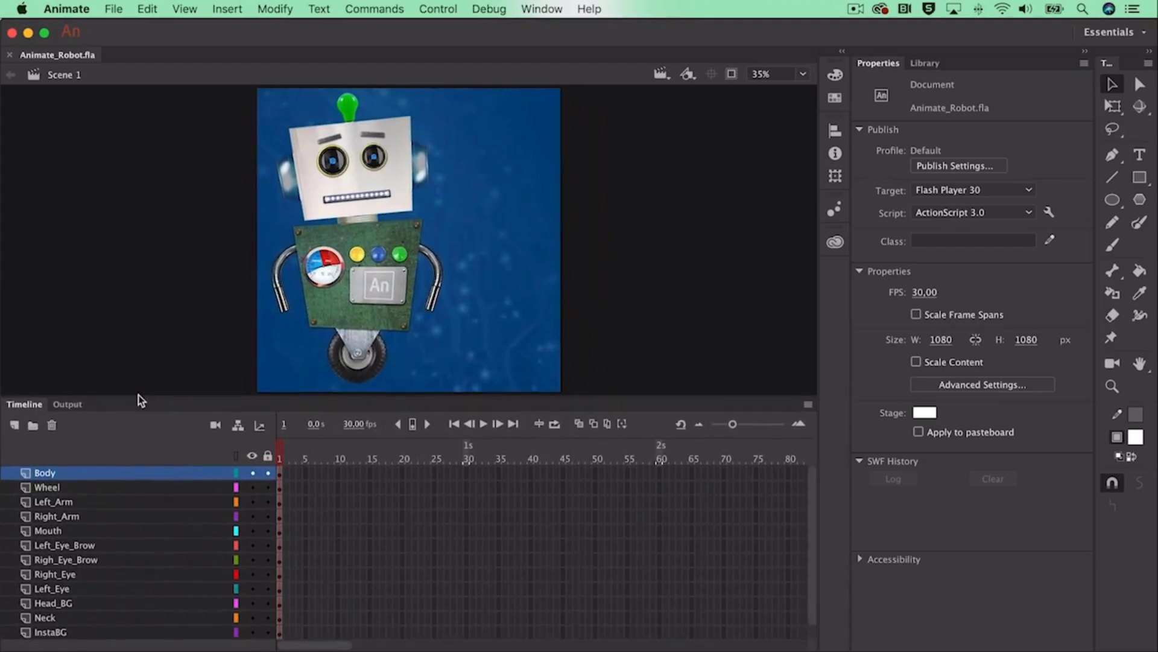
pyautogui.click(239, 426)
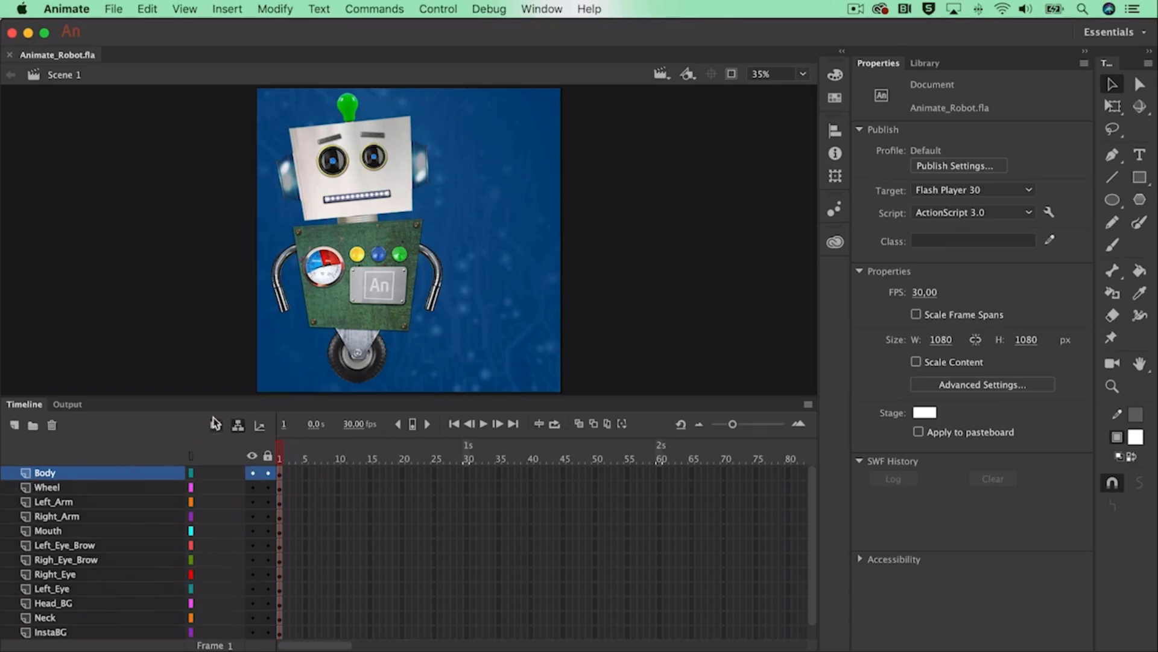
pyautogui.click(325, 305)
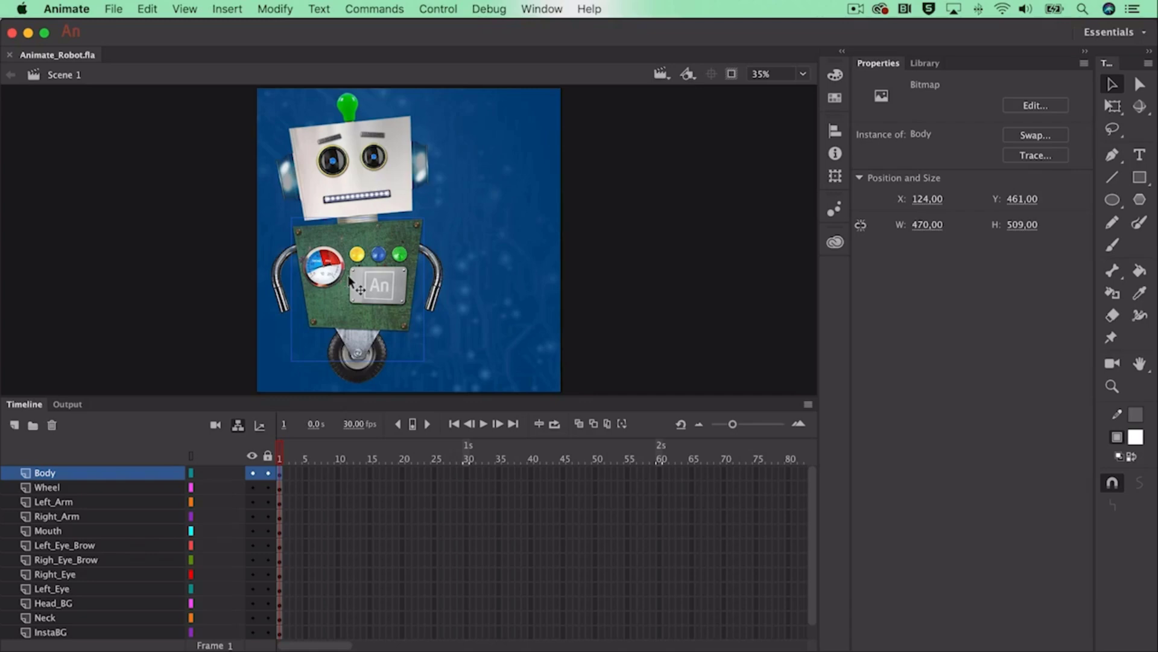
# Parent Left_Arm and Right_Arm to Body, testing with a Body move then undoing it.
pyautogui.click(70, 503)
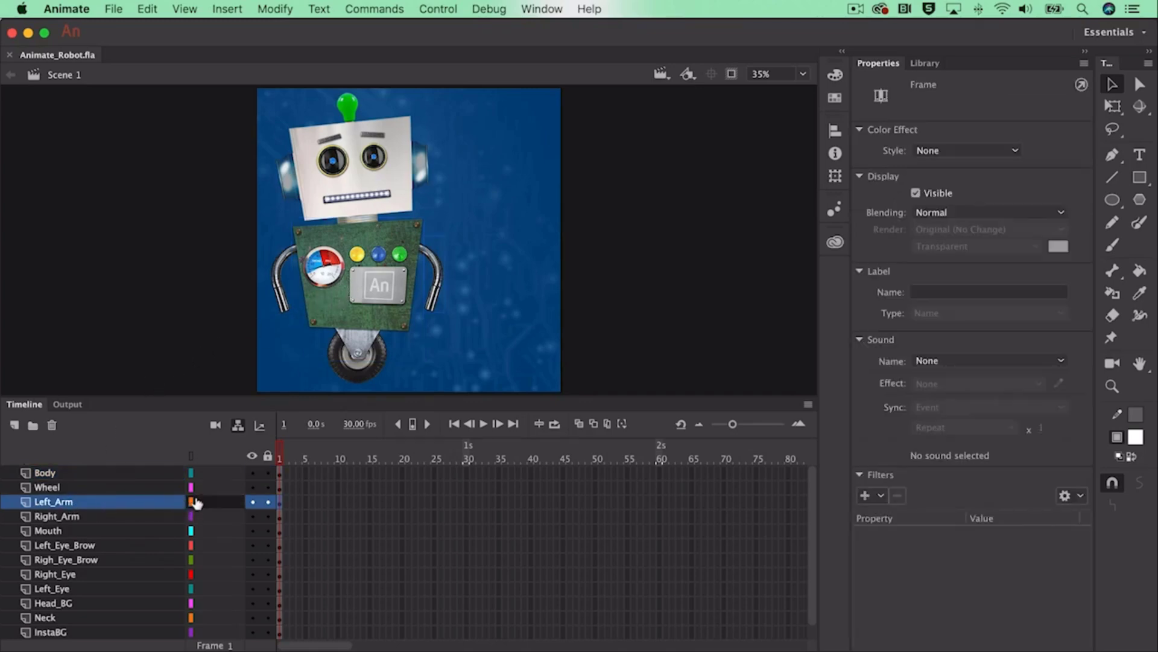
pyautogui.moveTo(194, 502); pyautogui.dragTo(208, 473)
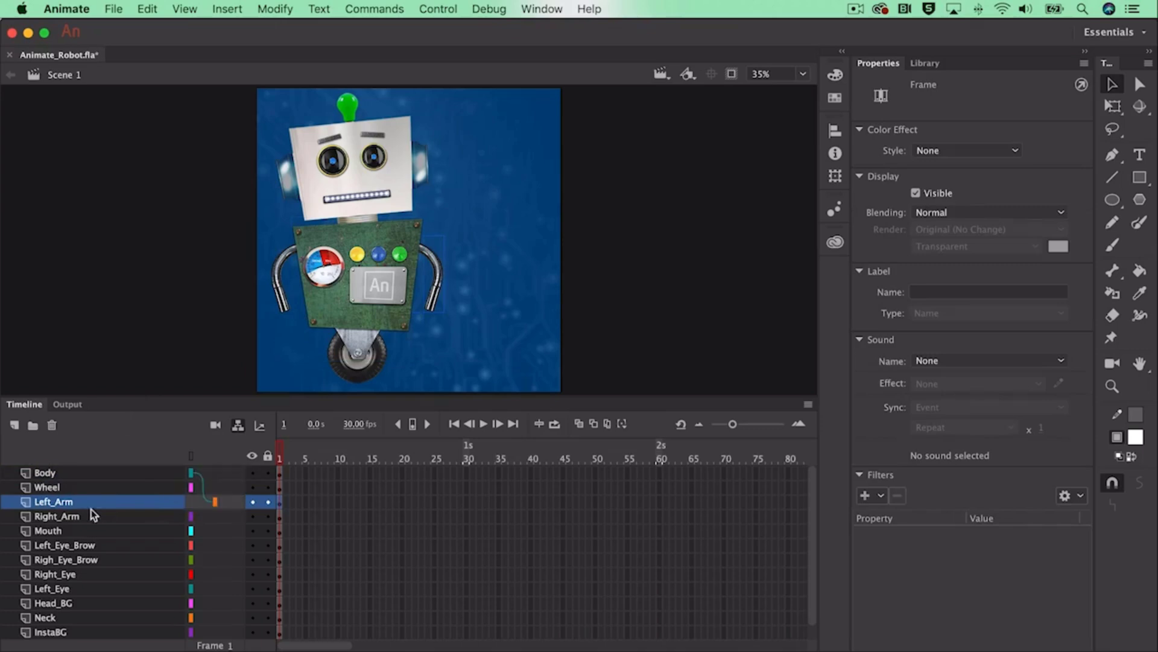
pyautogui.click(49, 516)
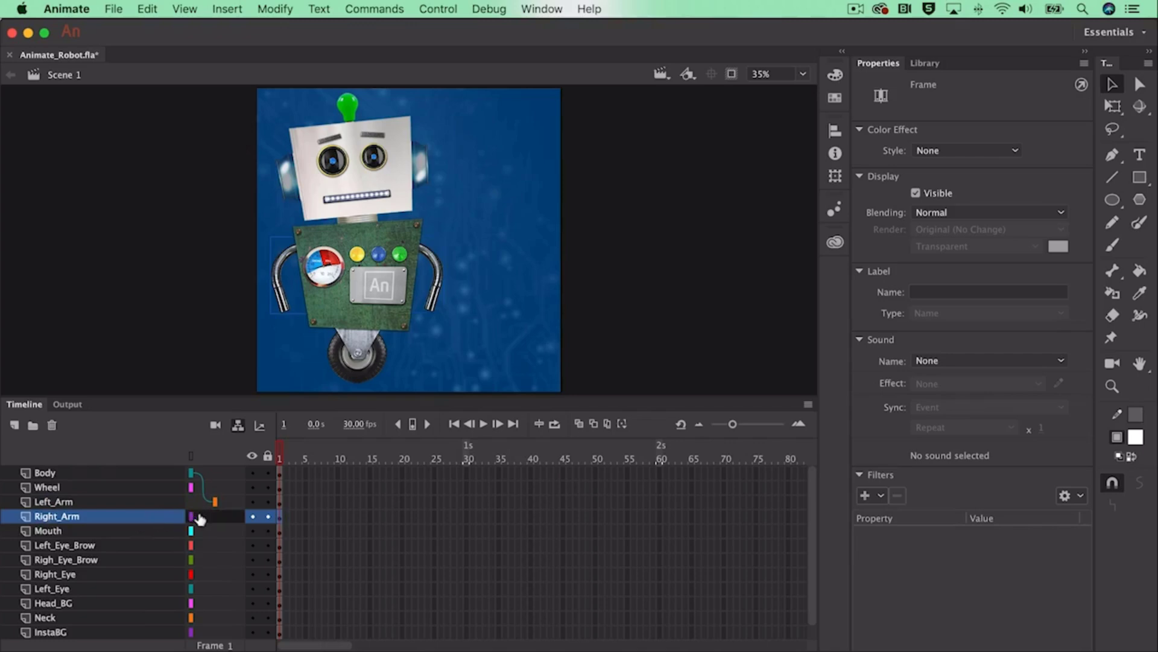
pyautogui.moveTo(190, 516); pyautogui.dragTo(208, 473)
pyautogui.click(359, 310)
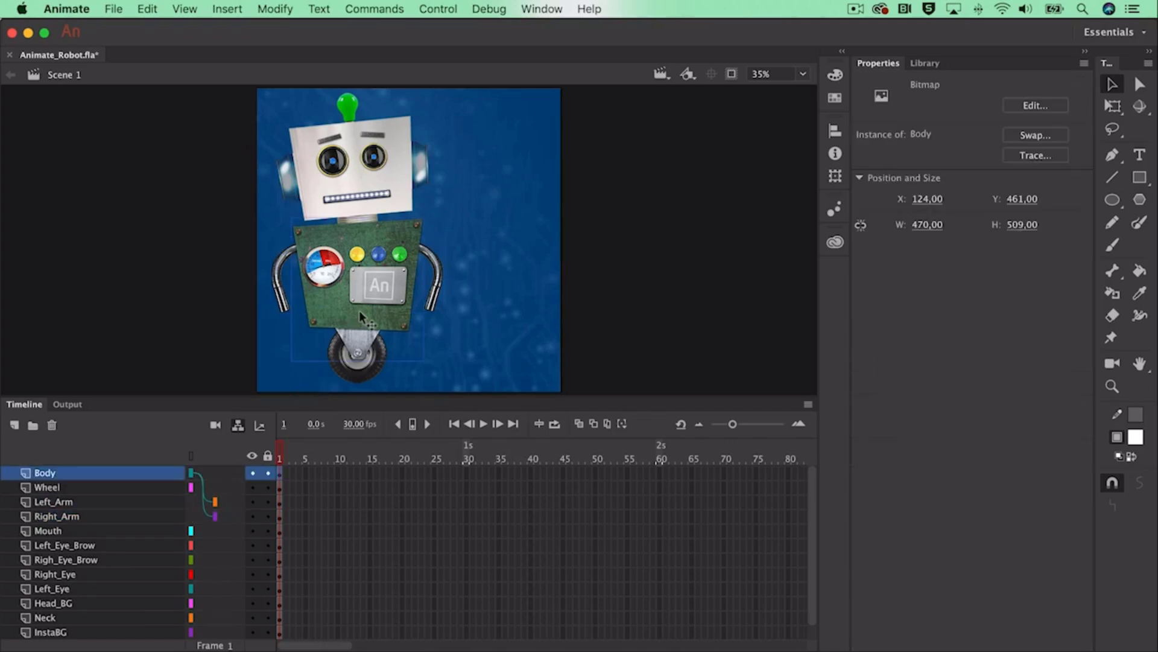
pyautogui.moveTo(352, 310); pyautogui.dragTo(457, 310)
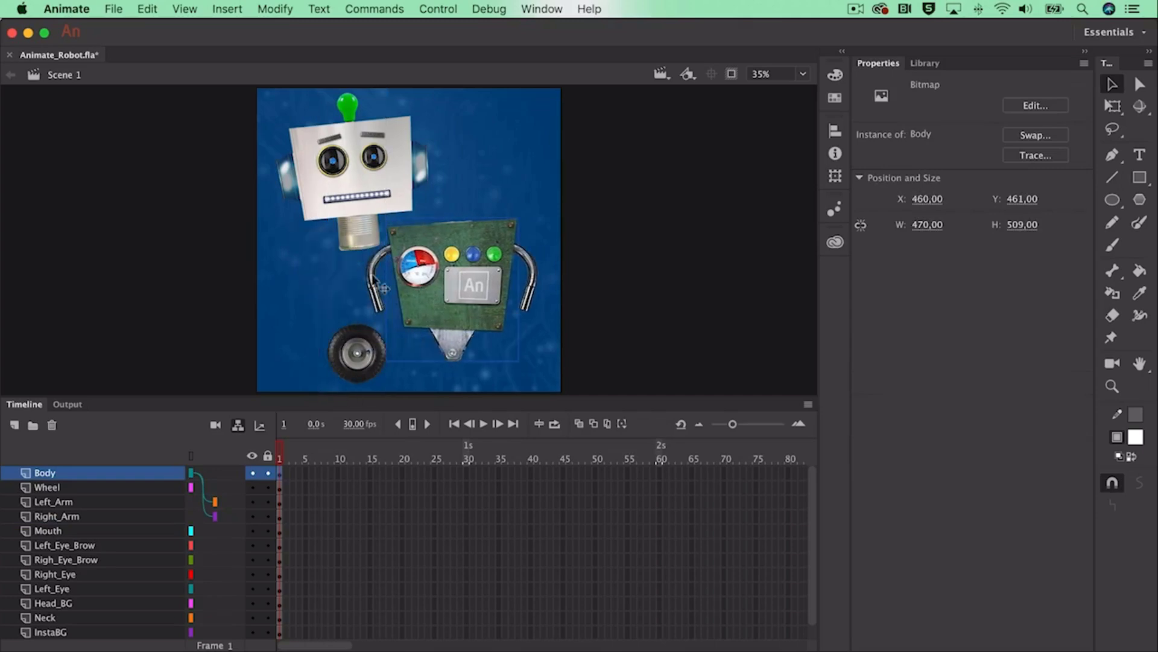
pyautogui.press('super+z')
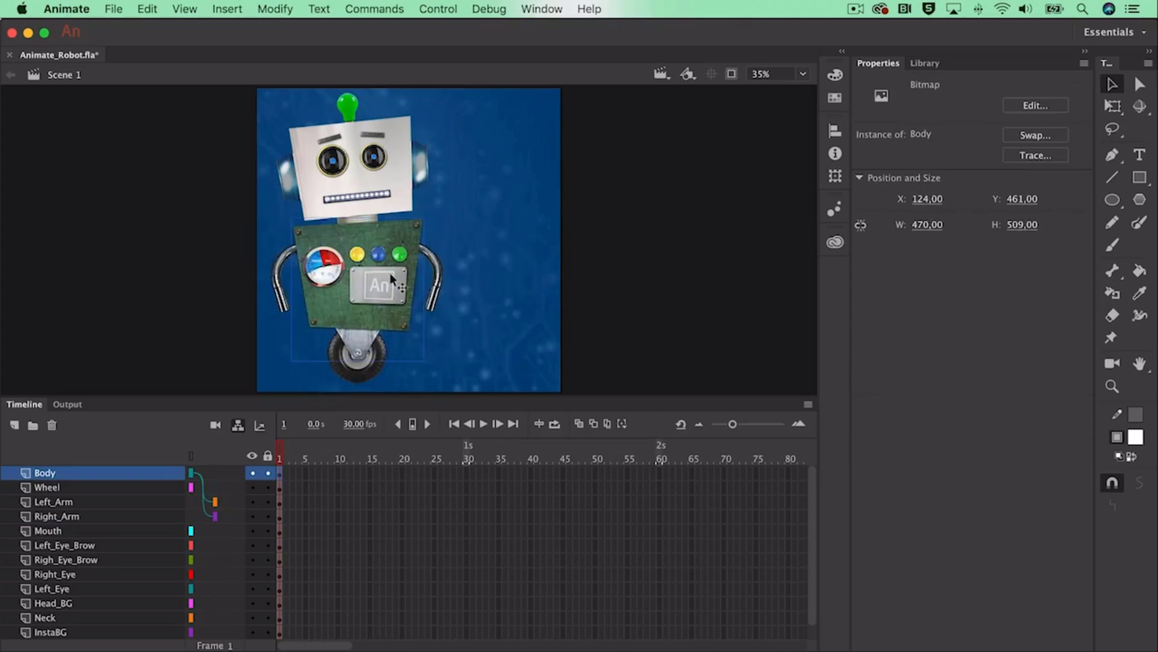
# Parent Wheel and Neck to Body, and Head_BG to Neck.
pyautogui.click(362, 377)
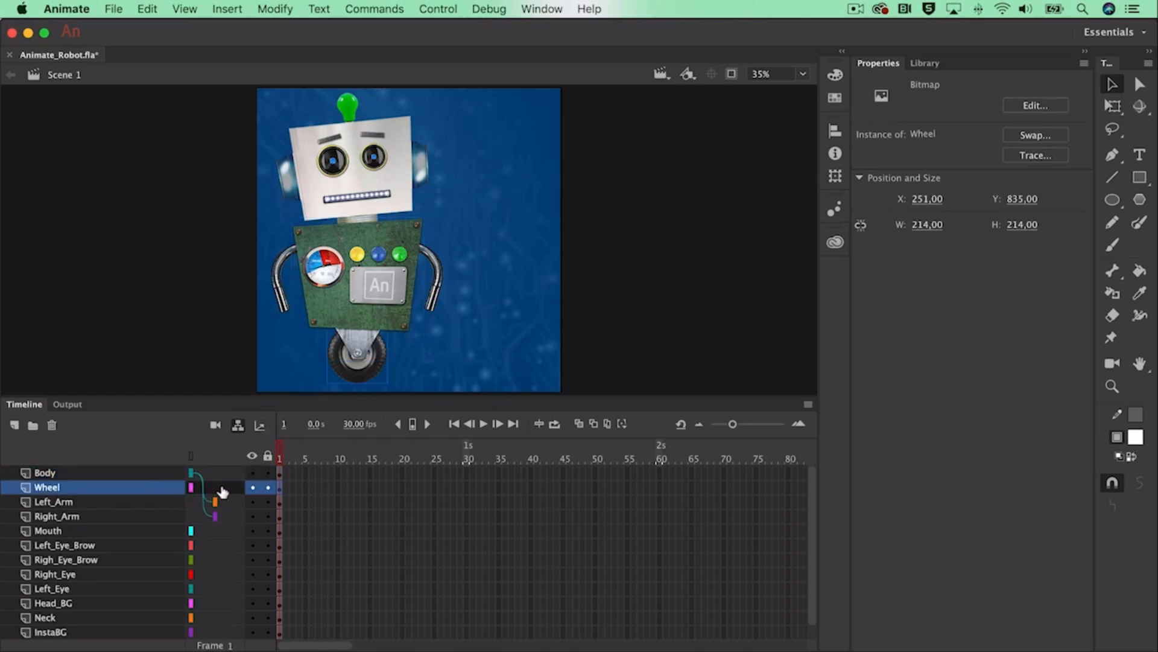
pyautogui.moveTo(223, 486); pyautogui.dragTo(212, 468)
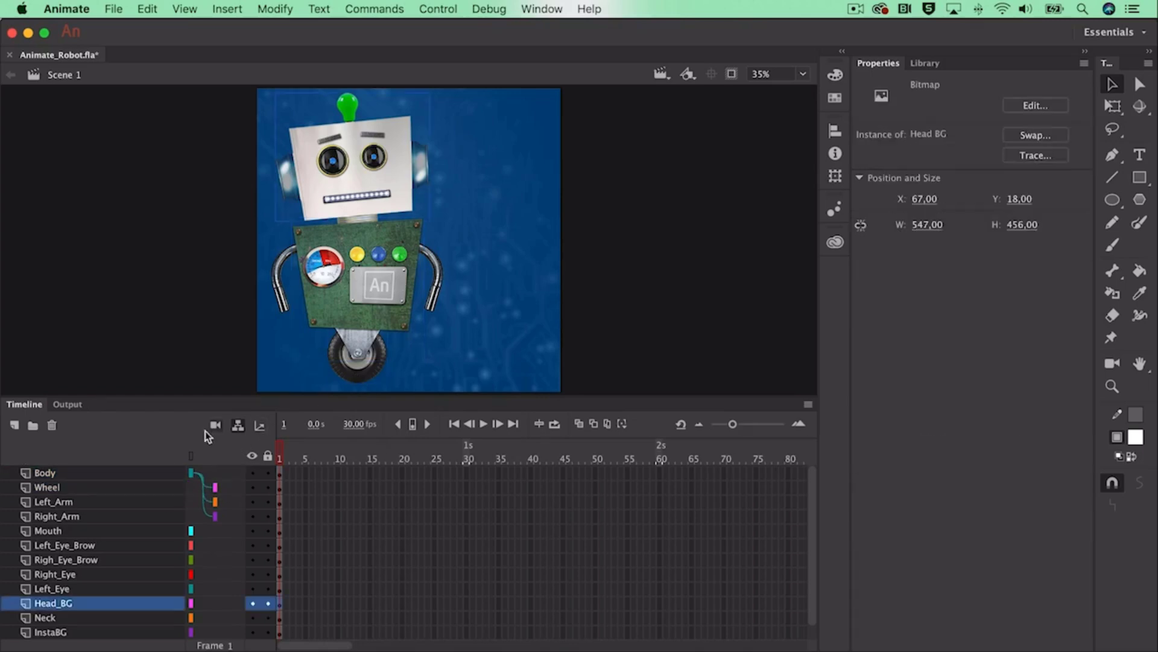
pyautogui.click(76, 617)
pyautogui.moveTo(220, 618); pyautogui.dragTo(199, 472)
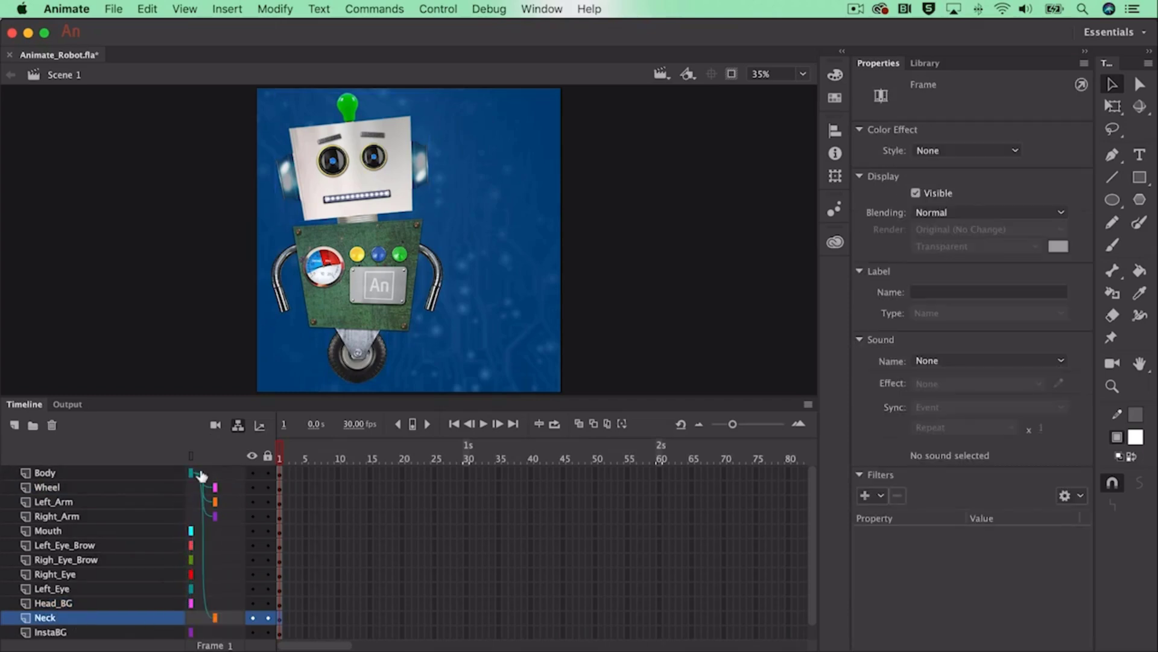
pyautogui.click(85, 603)
pyautogui.moveTo(220, 603)
pyautogui.mouseDown()
pyautogui.moveTo(225, 587)
pyautogui.moveTo(223, 617)
pyautogui.mouseUp()
pyautogui.click(78, 530)
# Parent Mouth, both eyes and both eyebrows to Head_BG, then test-move Body and undo.
pyautogui.moveTo(213, 531); pyautogui.dragTo(233, 599)
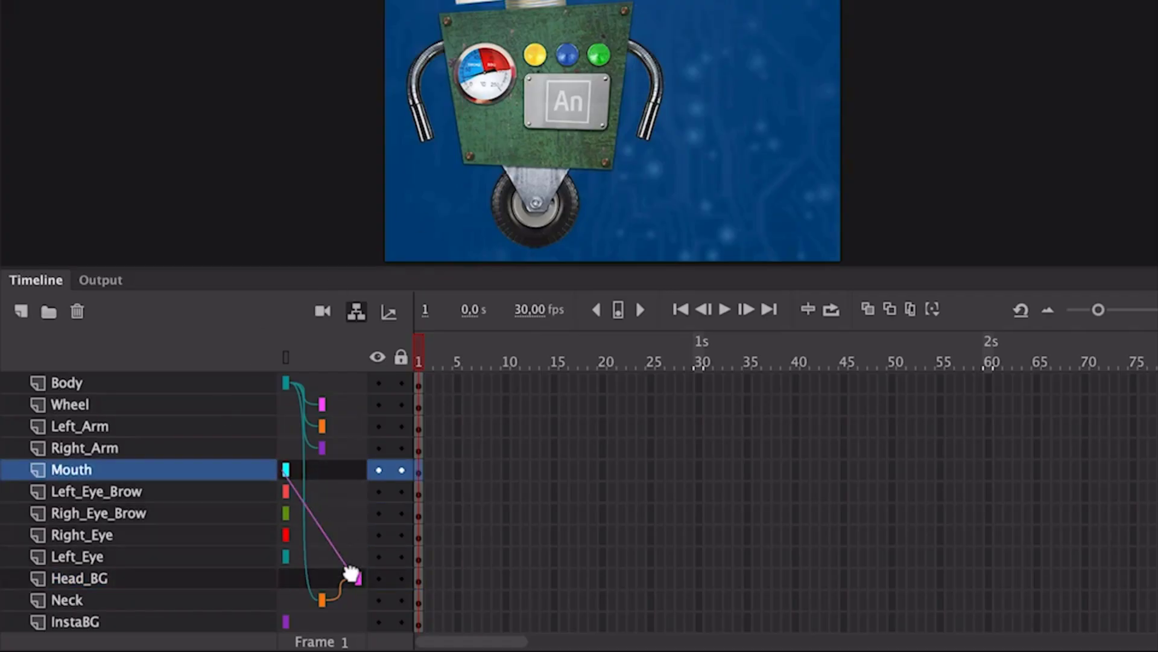
pyautogui.moveTo(351, 573); pyautogui.dragTo(354, 577)
pyautogui.moveTo(252, 555); pyautogui.dragTo(322, 578)
pyautogui.moveTo(250, 534); pyautogui.dragTo(361, 579)
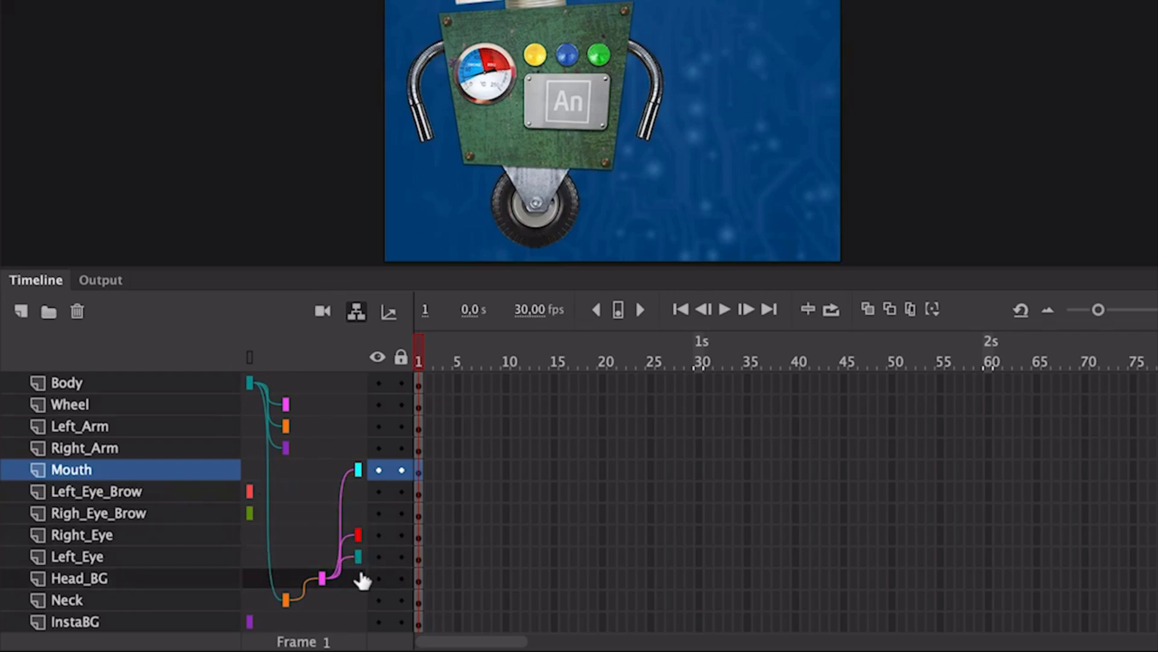
pyautogui.click(181, 491)
pyautogui.moveTo(249, 491); pyautogui.dragTo(338, 578)
pyautogui.moveTo(249, 513); pyautogui.dragTo(361, 570)
pyautogui.click(561, 16)
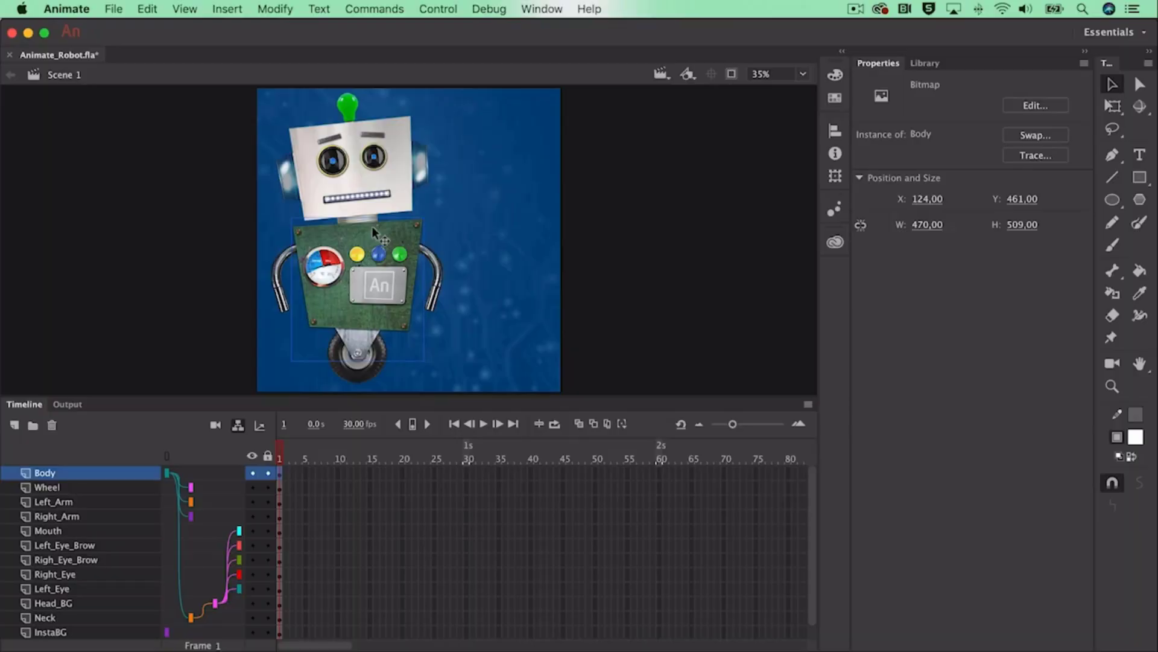
pyautogui.moveTo(376, 228)
pyautogui.mouseDown()
pyautogui.moveTo(492, 223)
pyautogui.moveTo(364, 220)
pyautogui.mouseUp()
pyautogui.press('super+z')
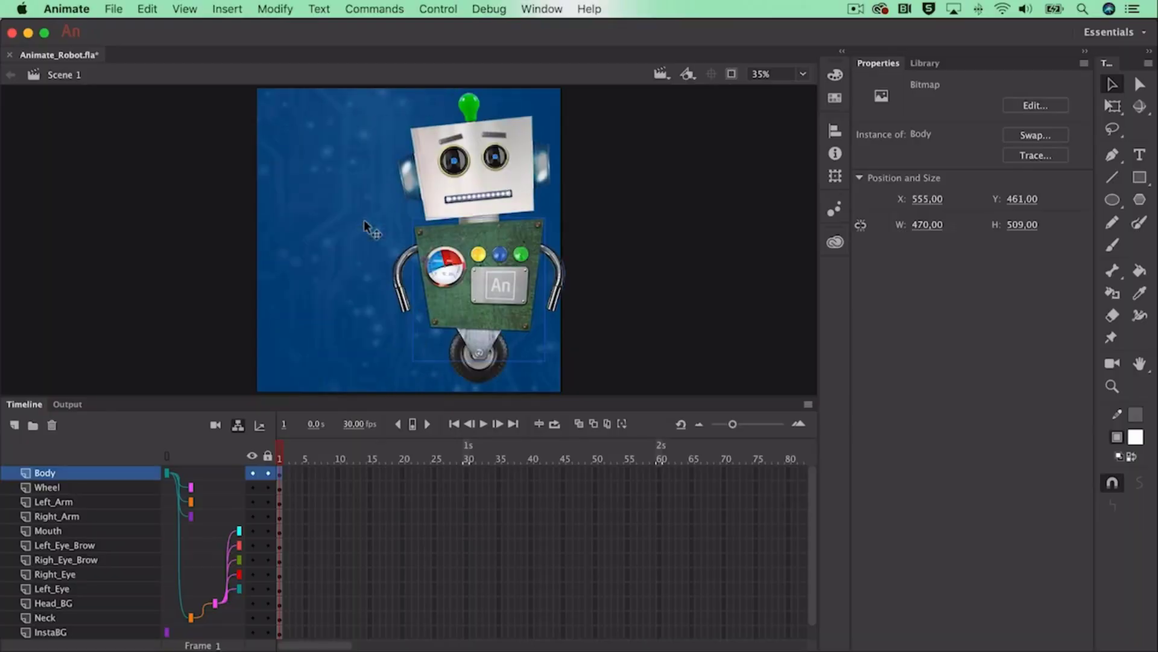
pyautogui.press('super+y')
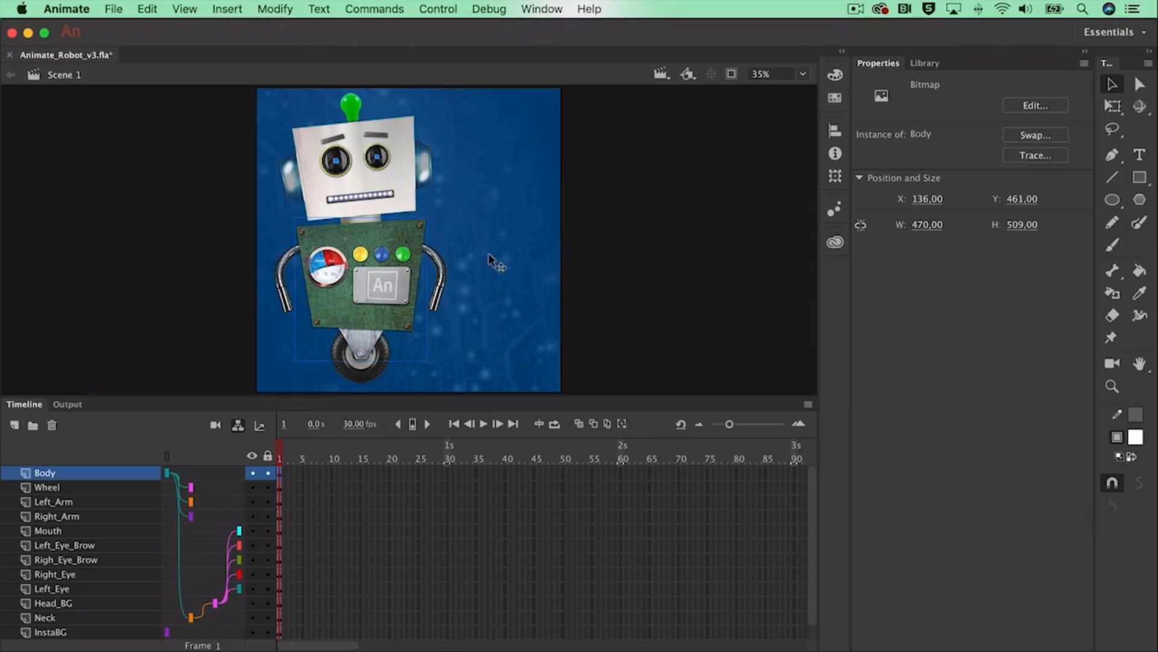
# Drag the robot off-stage left and toggle Clip content outside the stage to check it.
pyautogui.moveTo(392, 321); pyautogui.dragTo(170, 319)
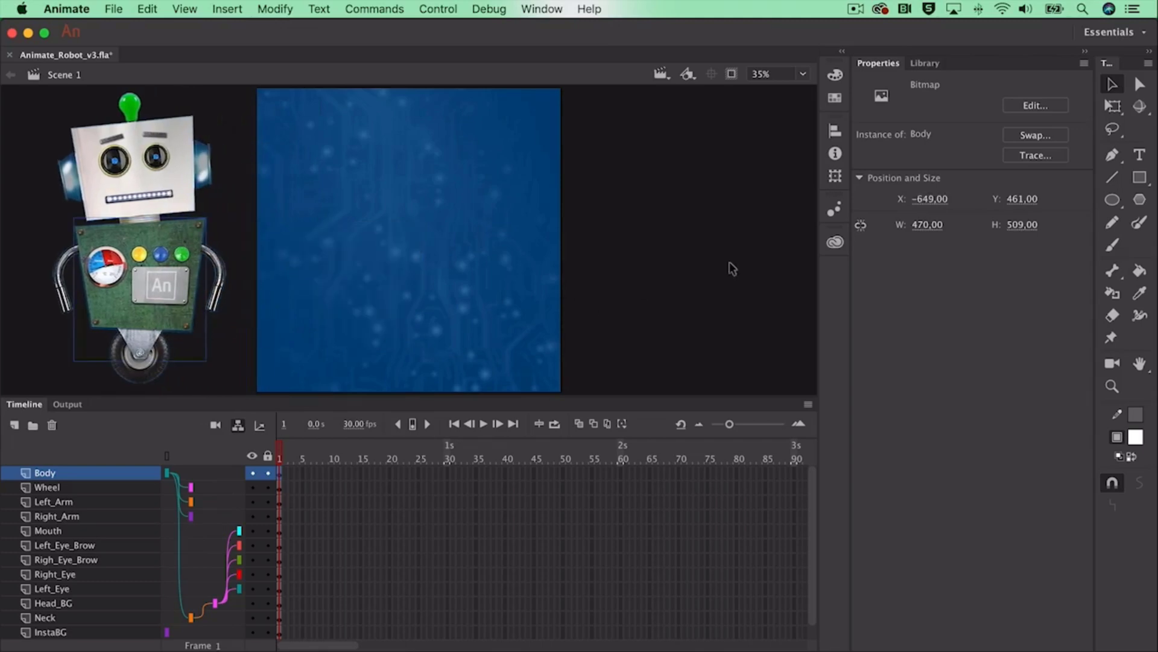
pyautogui.click(733, 75)
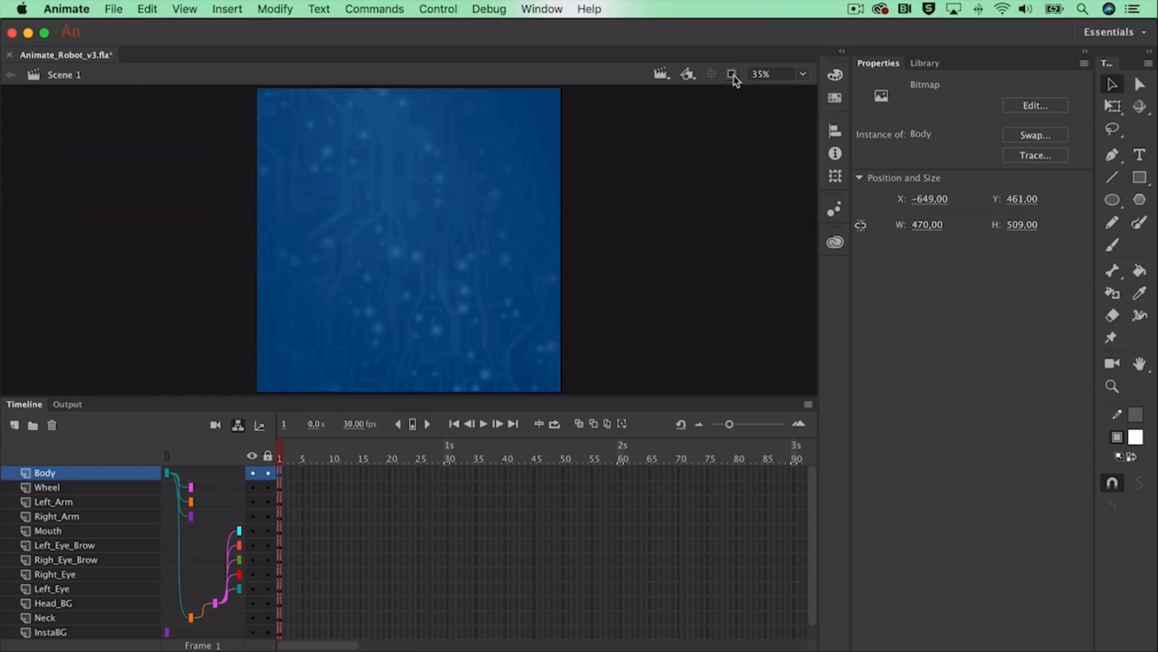
pyautogui.click(733, 76)
pyautogui.click(733, 75)
pyautogui.click(733, 76)
pyautogui.click(733, 75)
pyautogui.click(733, 76)
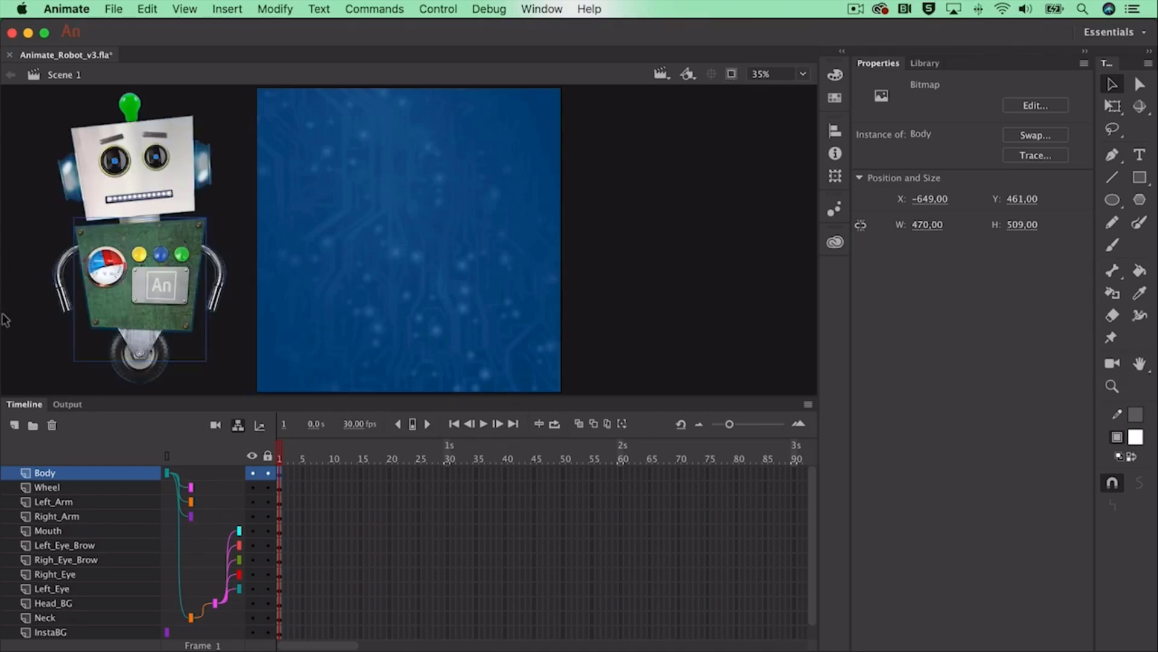
# Convert the Body bitmap into a Graphic symbol named 'Body'.
pyautogui.rightClick(141, 256)
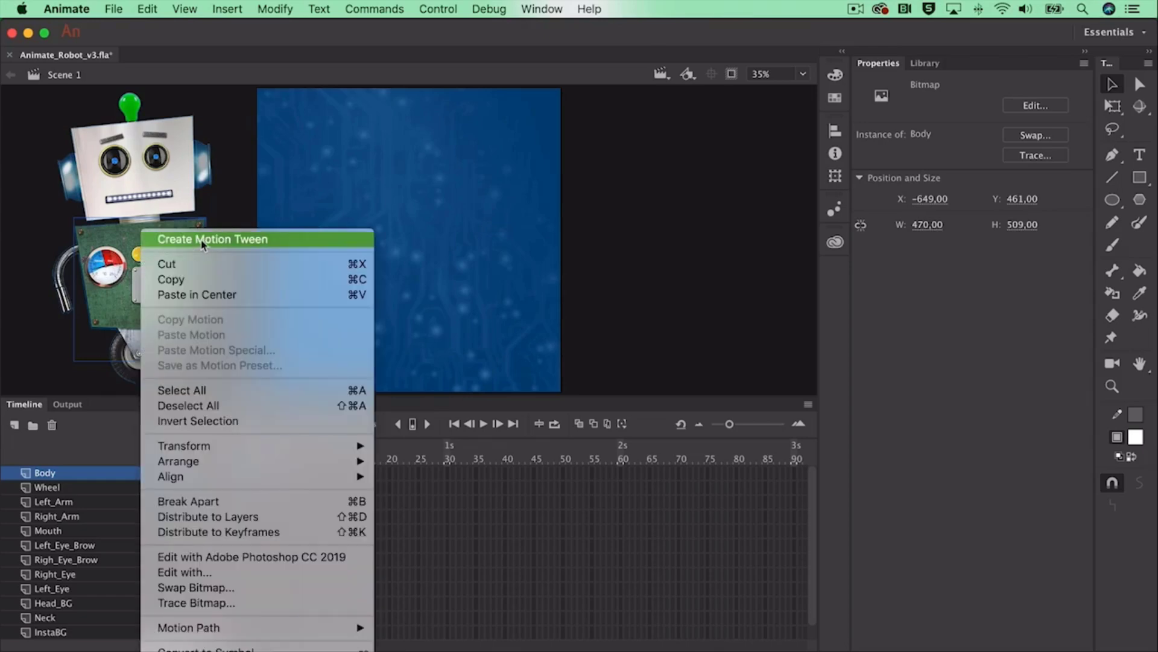
pyautogui.click(119, 240)
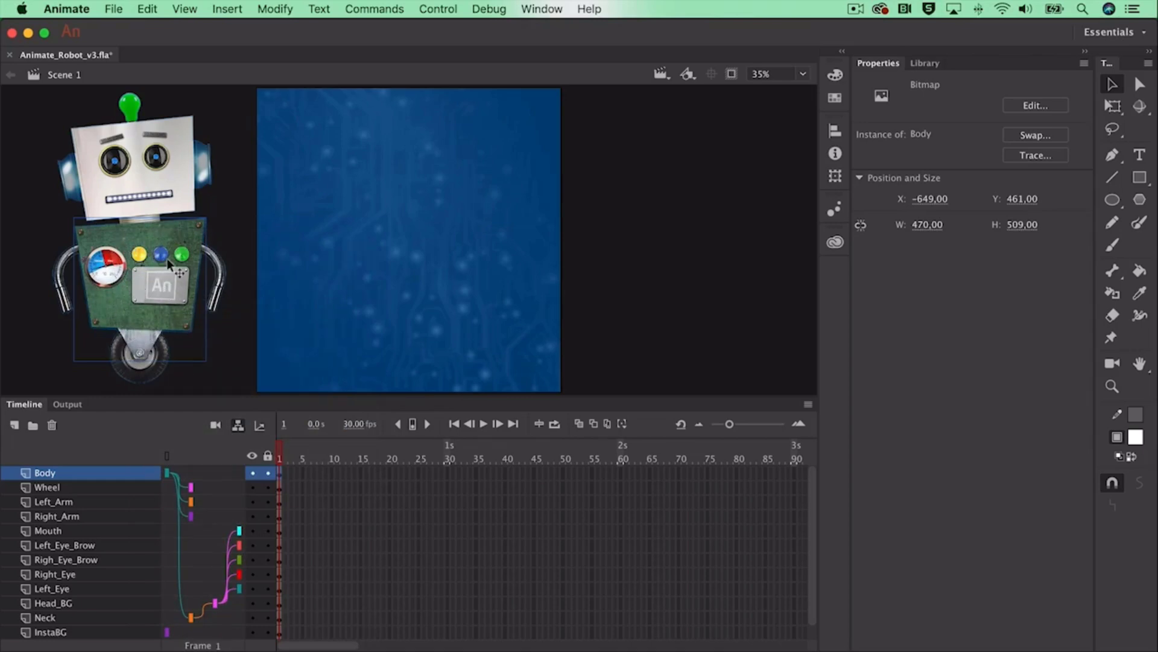
pyautogui.click(275, 7)
pyautogui.click(280, 55)
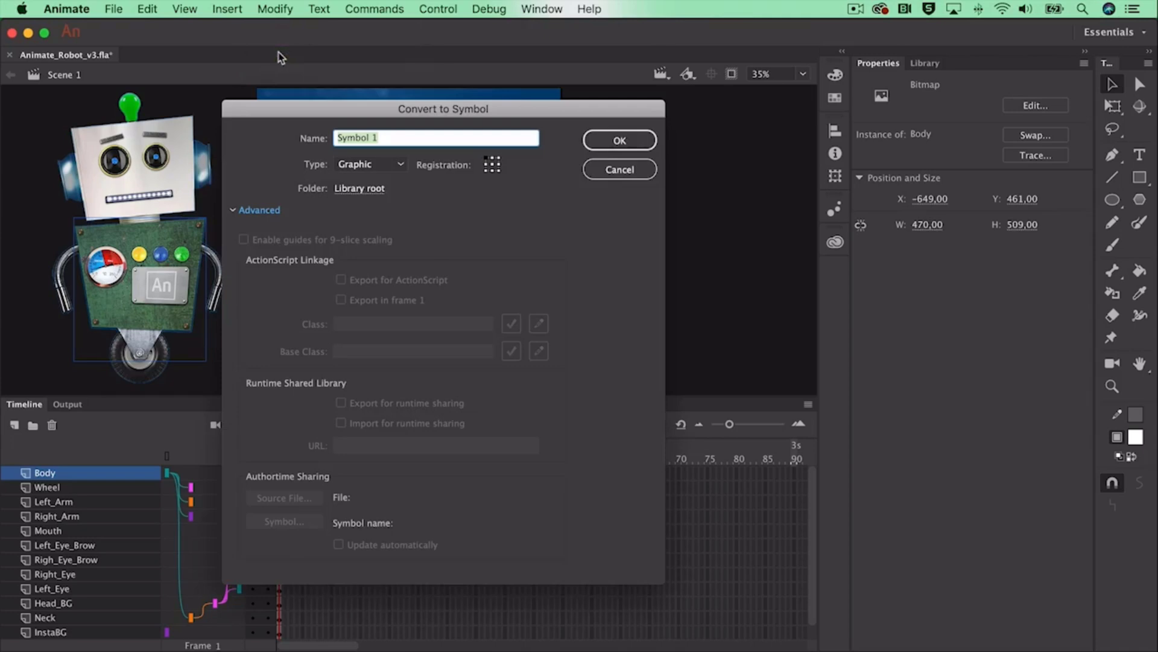
pyautogui.write('Body')
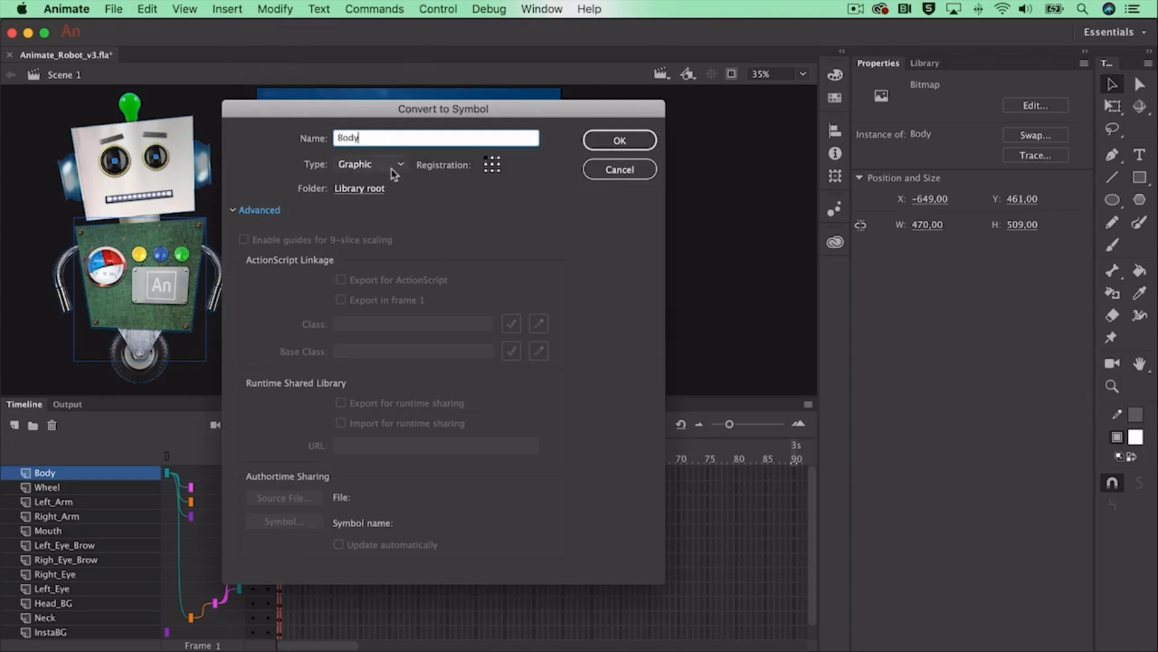
pyautogui.click(619, 142)
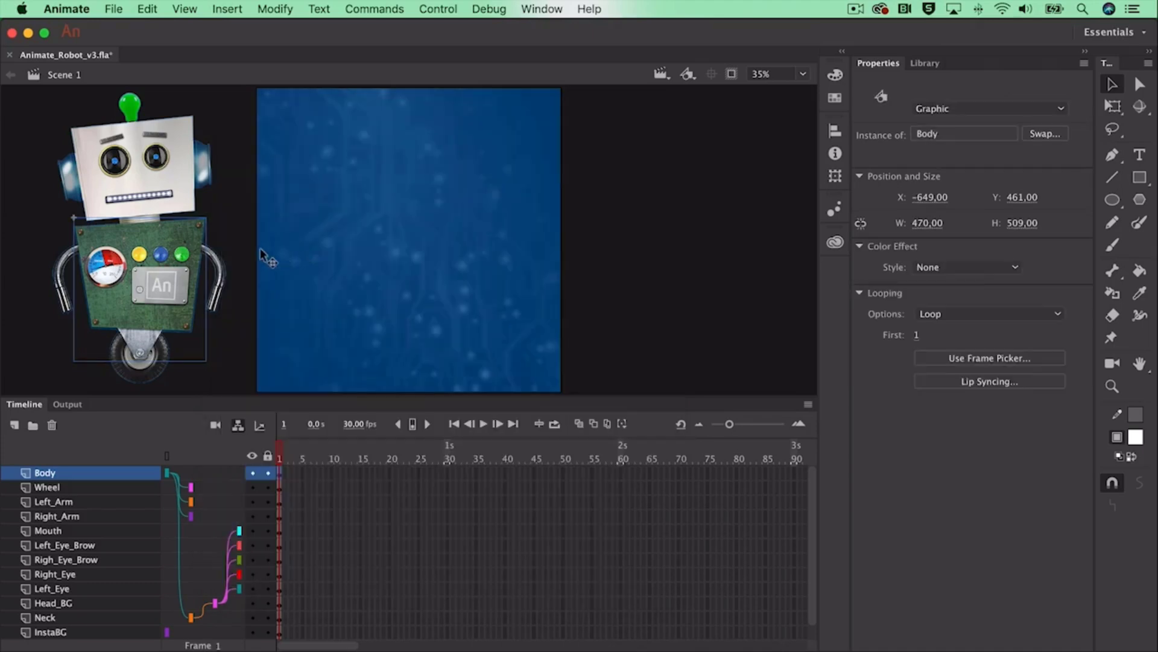
pyautogui.rightClick(166, 282)
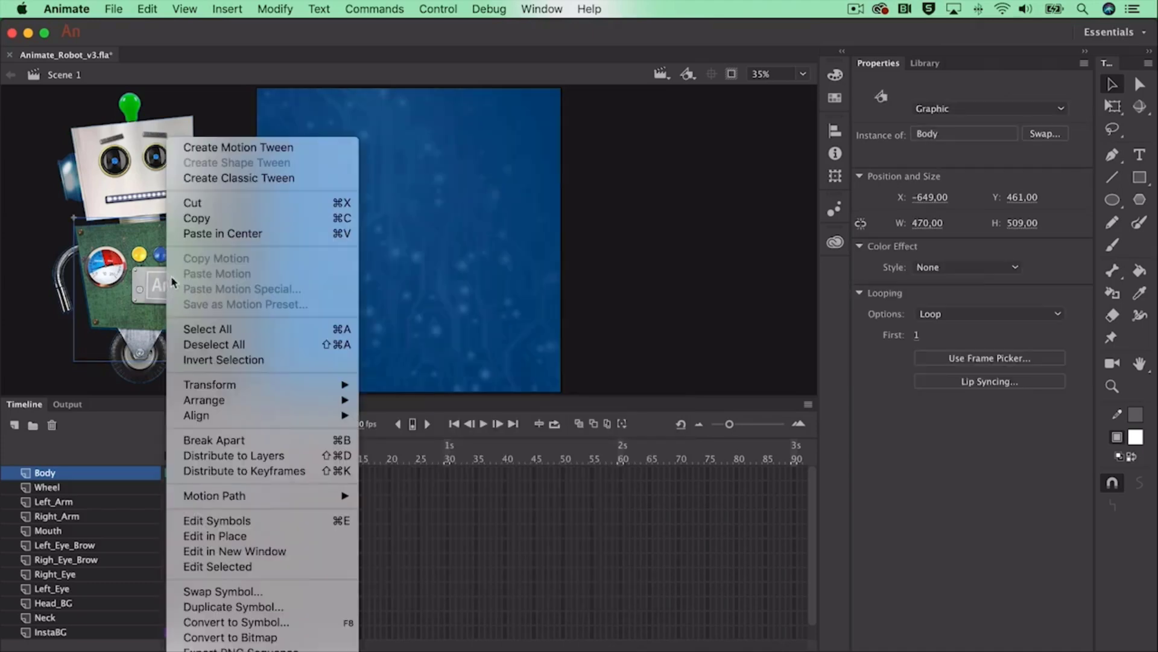
# Add a motion tween to Body and extend it to frame 60.
pyautogui.click(282, 149)
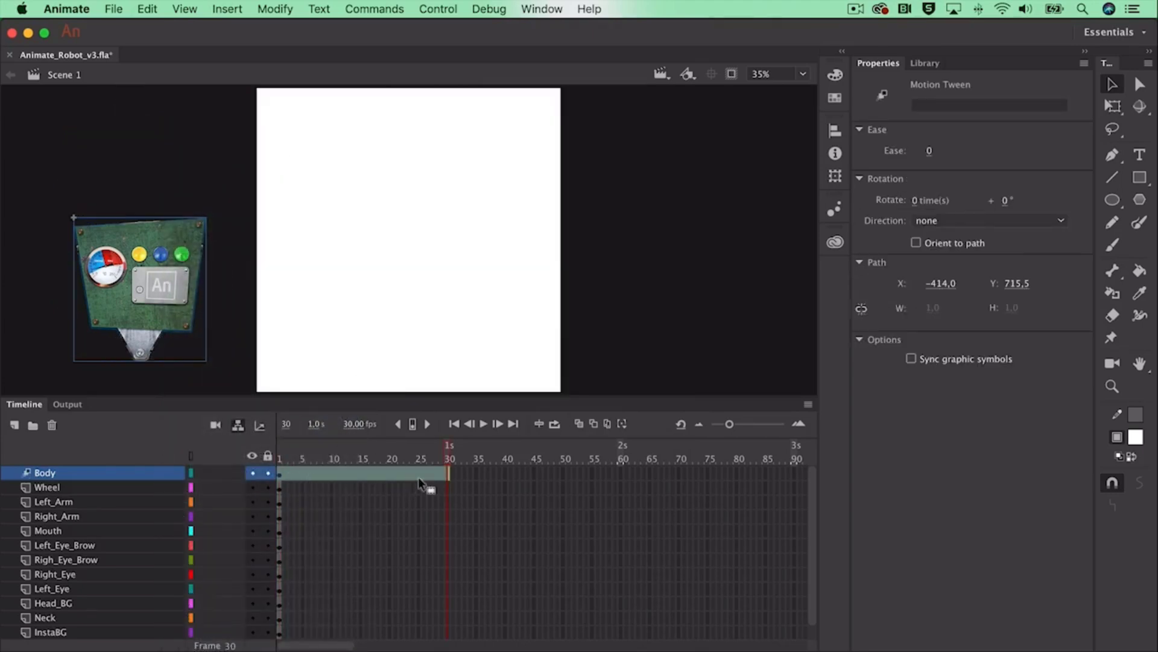
pyautogui.moveTo(448, 472); pyautogui.dragTo(621, 474)
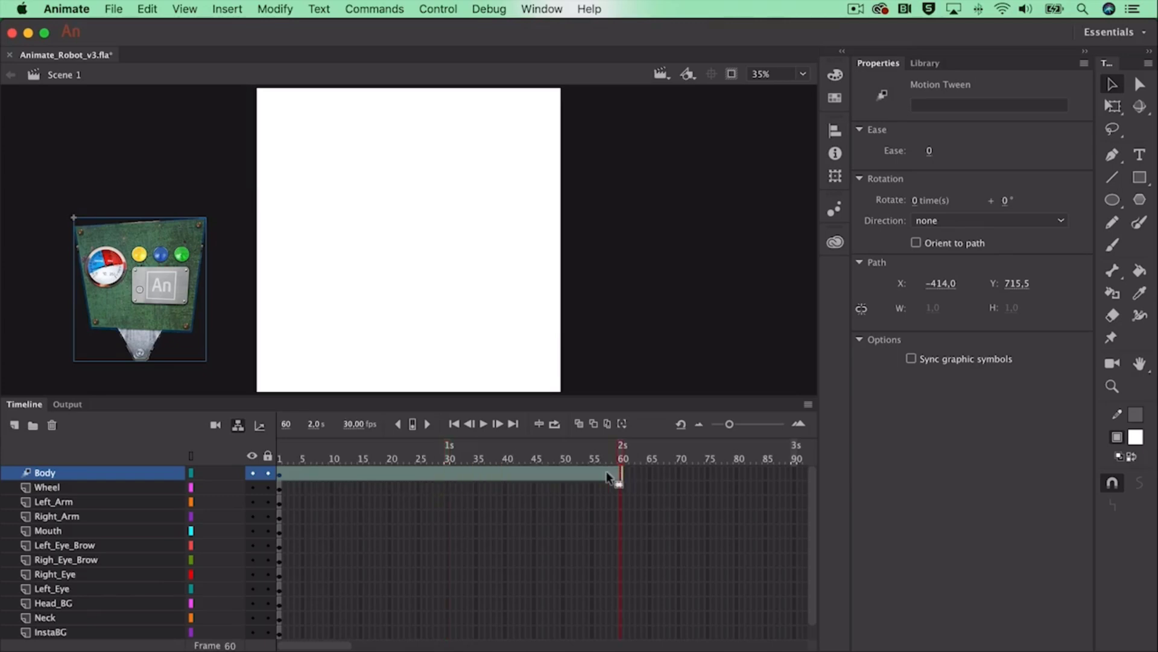
pyautogui.click(405, 501)
pyautogui.moveTo(406, 458); pyautogui.dragTo(620, 460)
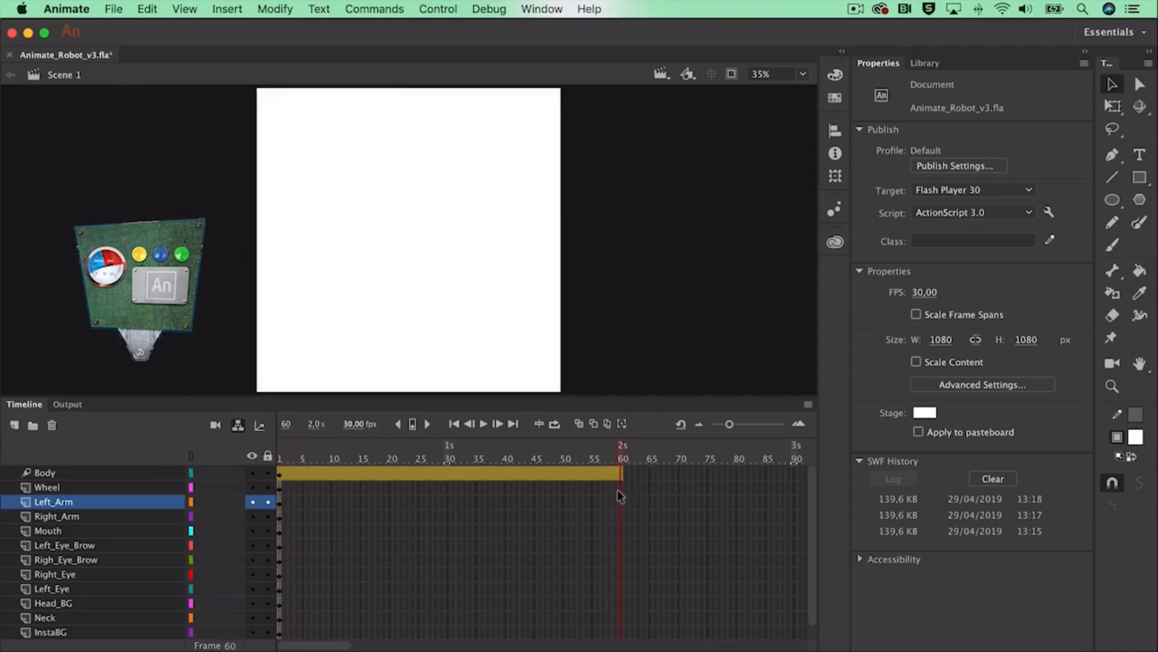
# Insert frames up to frame 60 on all other robot layers.
pyautogui.moveTo(619, 485); pyautogui.dragTo(620, 647)
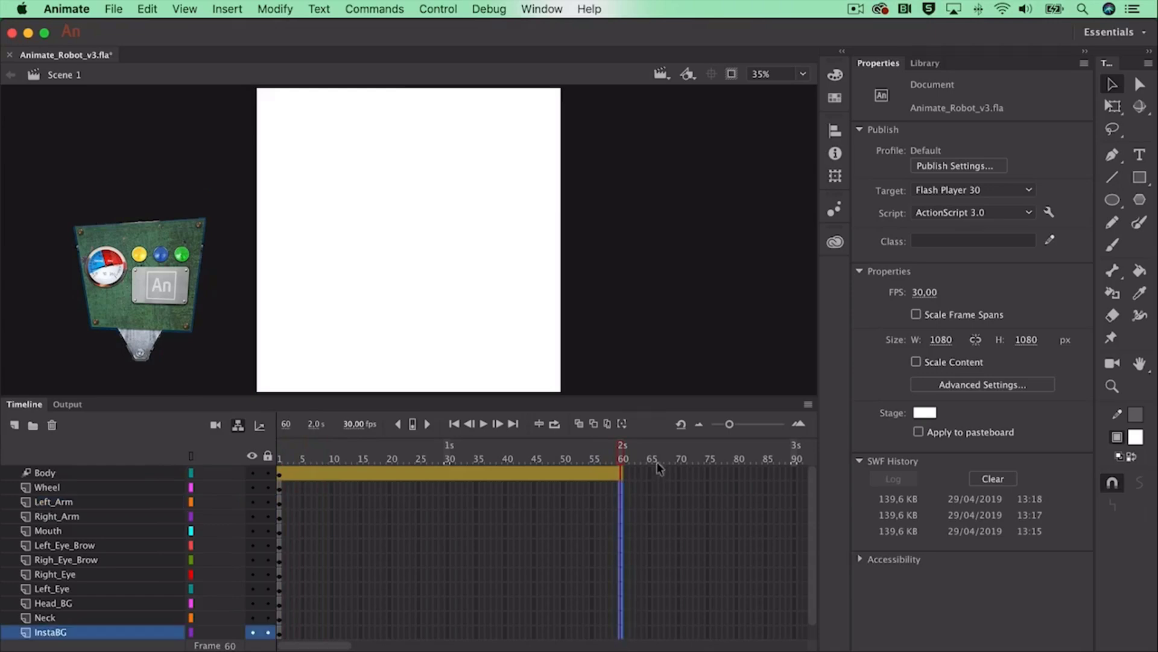
pyautogui.rightClick(620, 490)
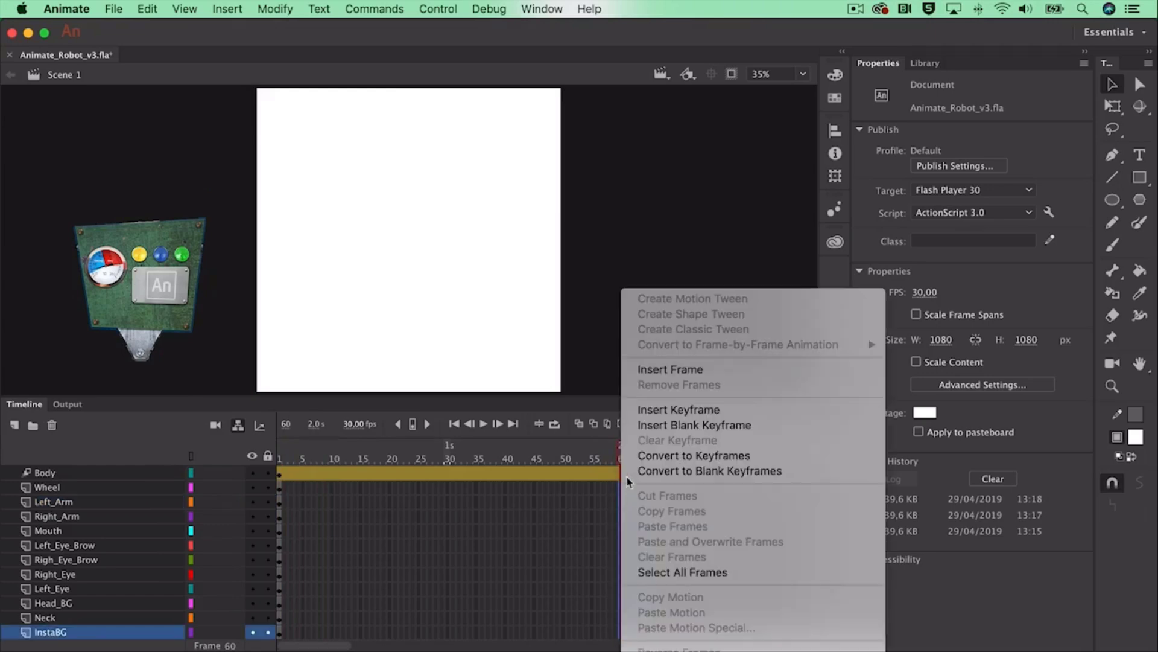
pyautogui.click(660, 369)
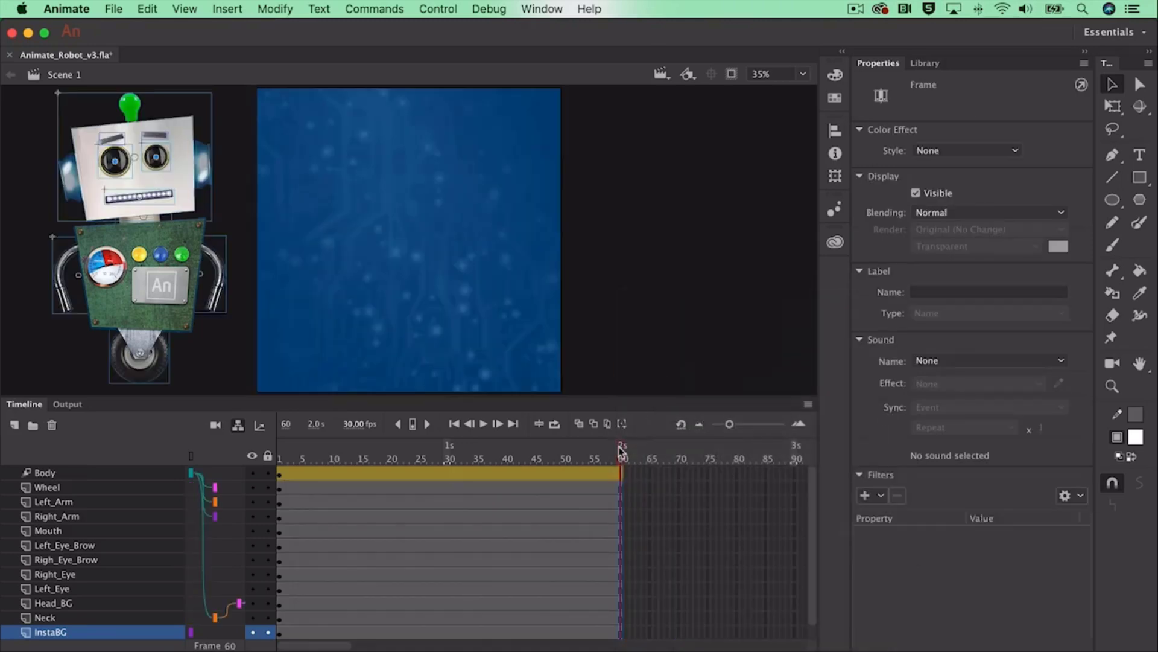
pyautogui.moveTo(522, 458); pyautogui.dragTo(391, 474)
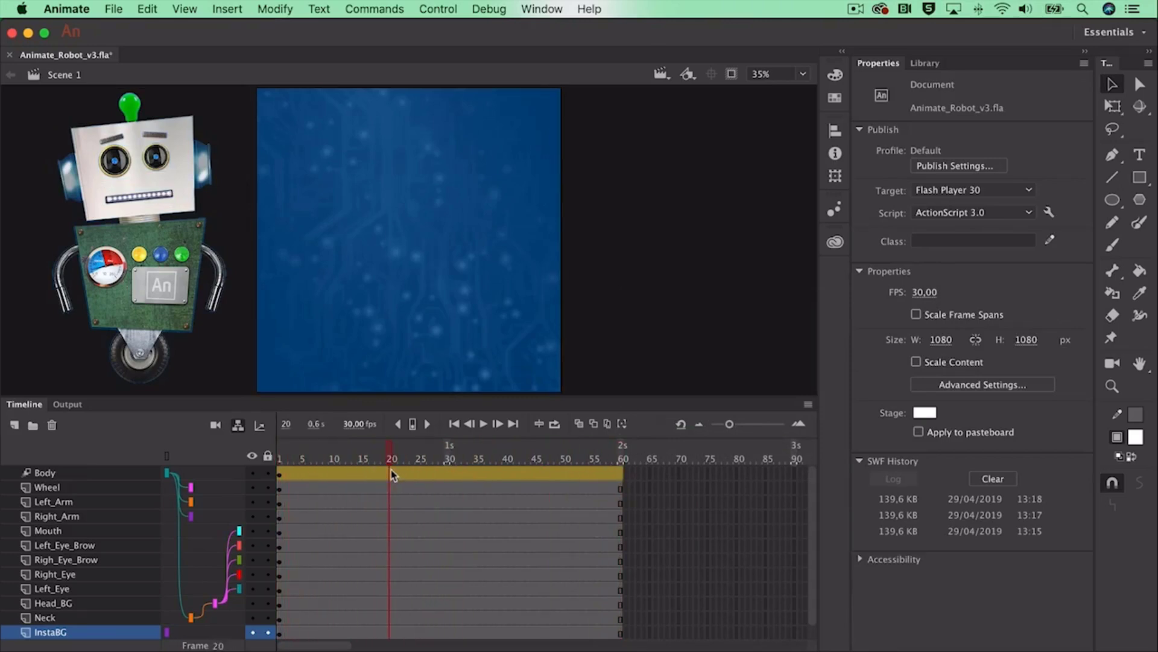
# Drag Body onto the stage at frame 20 and scrub to preview the movement.
pyautogui.click(144, 313)
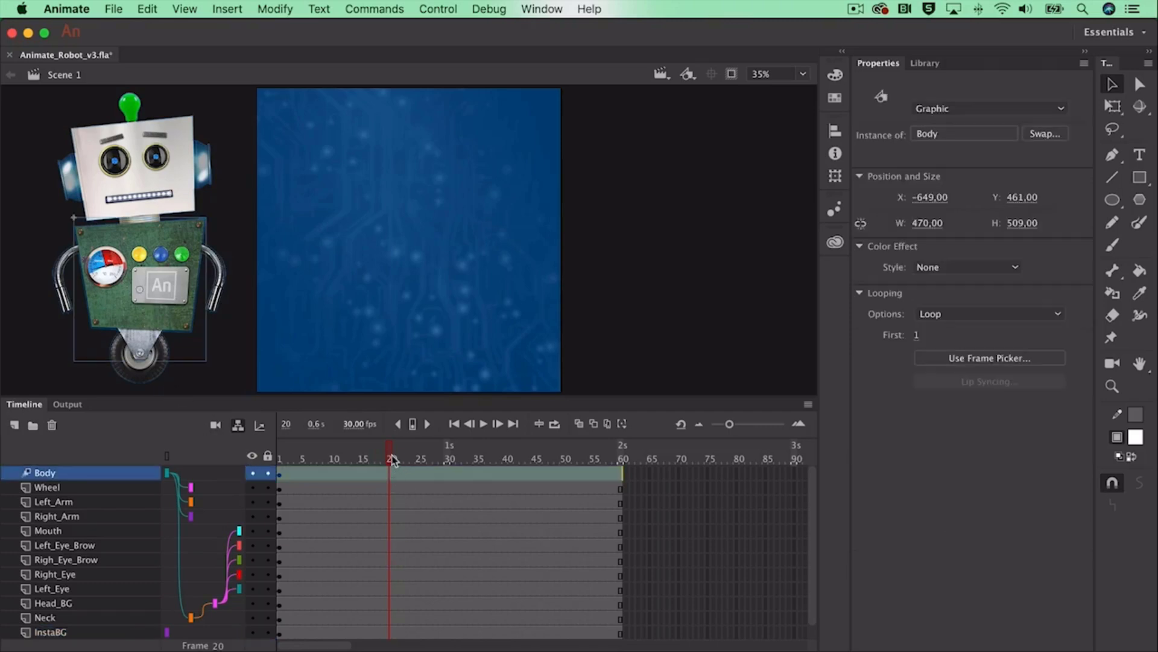
pyautogui.moveTo(138, 329); pyautogui.dragTo(360, 330)
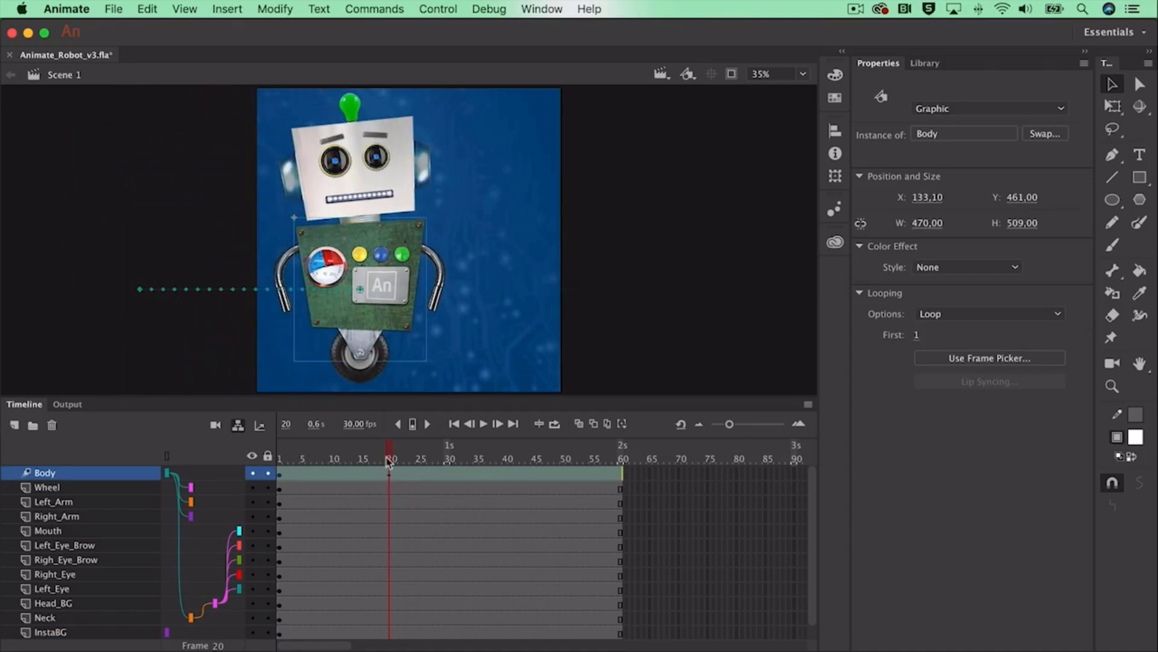
pyautogui.moveTo(389, 459)
pyautogui.mouseDown()
pyautogui.moveTo(287, 453)
pyautogui.moveTo(394, 449)
pyautogui.moveTo(273, 450)
pyautogui.moveTo(390, 450)
pyautogui.moveTo(376, 454)
pyautogui.mouseUp()
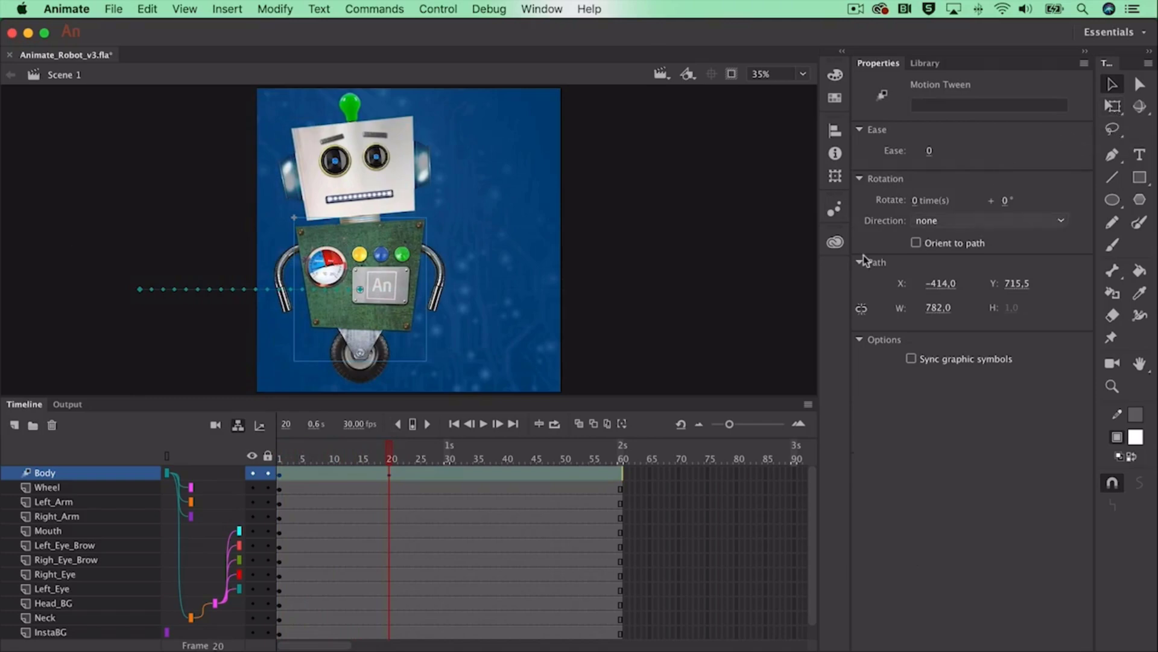
pyautogui.moveTo(391, 454); pyautogui.dragTo(273, 452)
# Rotate Body about 15° with Free Transform, then undo the rotation.
pyautogui.click(1113, 106)
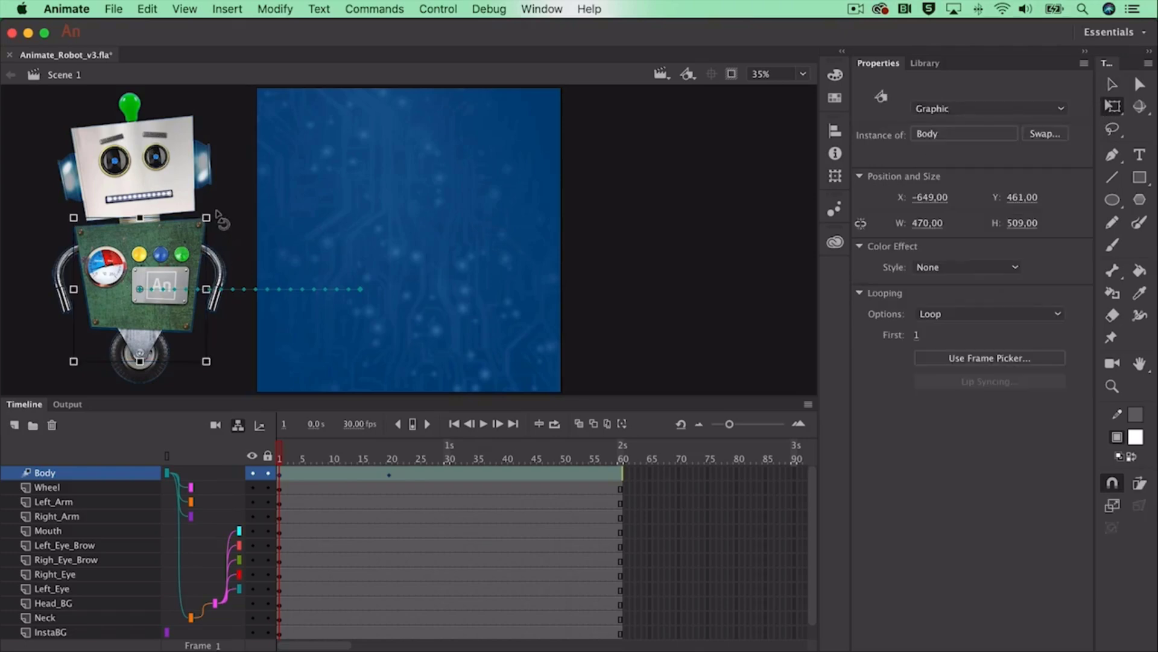
pyautogui.moveTo(222, 228); pyautogui.dragTo(236, 245)
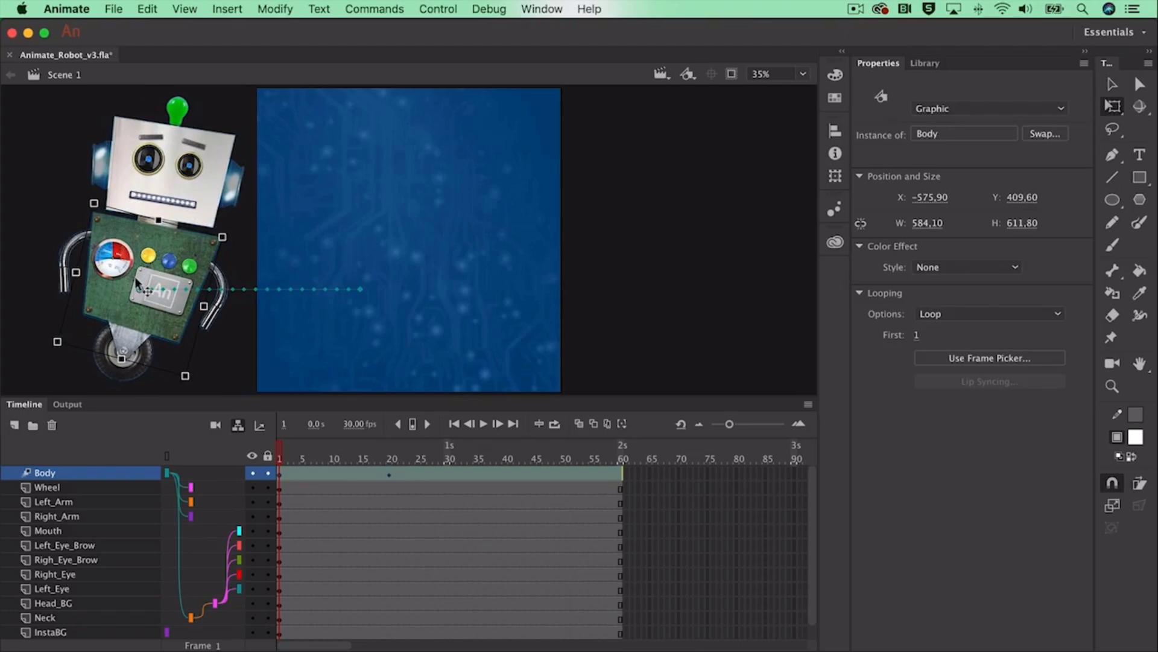
pyautogui.press('super+z')
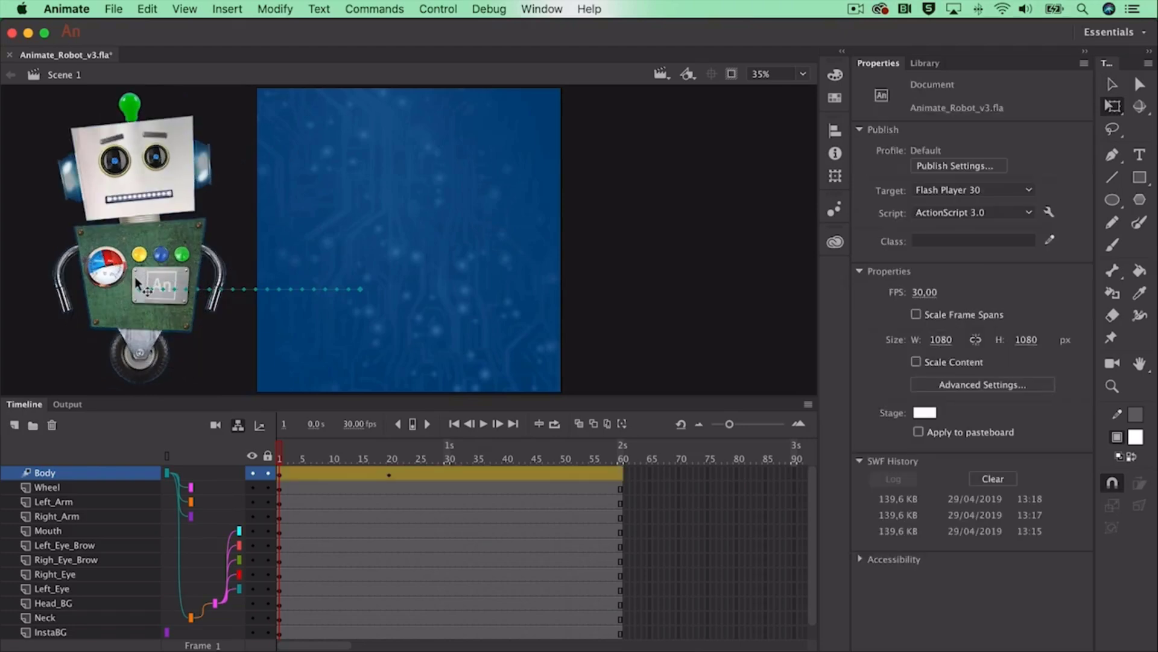
# Move the Body's pivot to the wheel centre and tilt the body about 15° clockwise.
pyautogui.click(1114, 109)
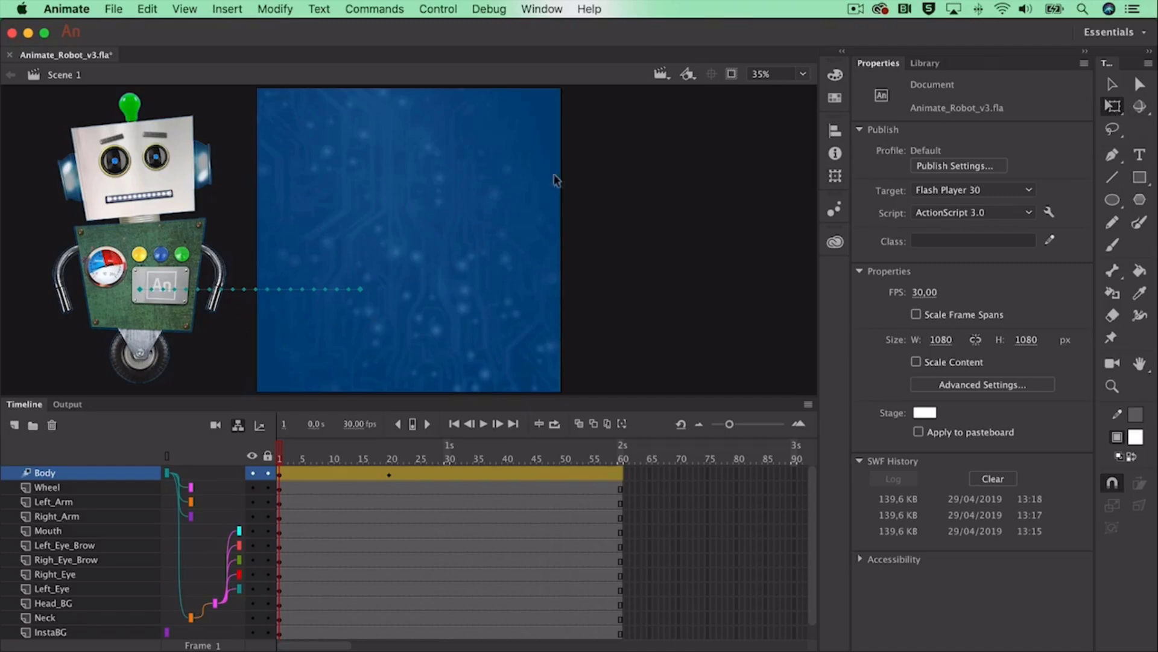
pyautogui.click(160, 253)
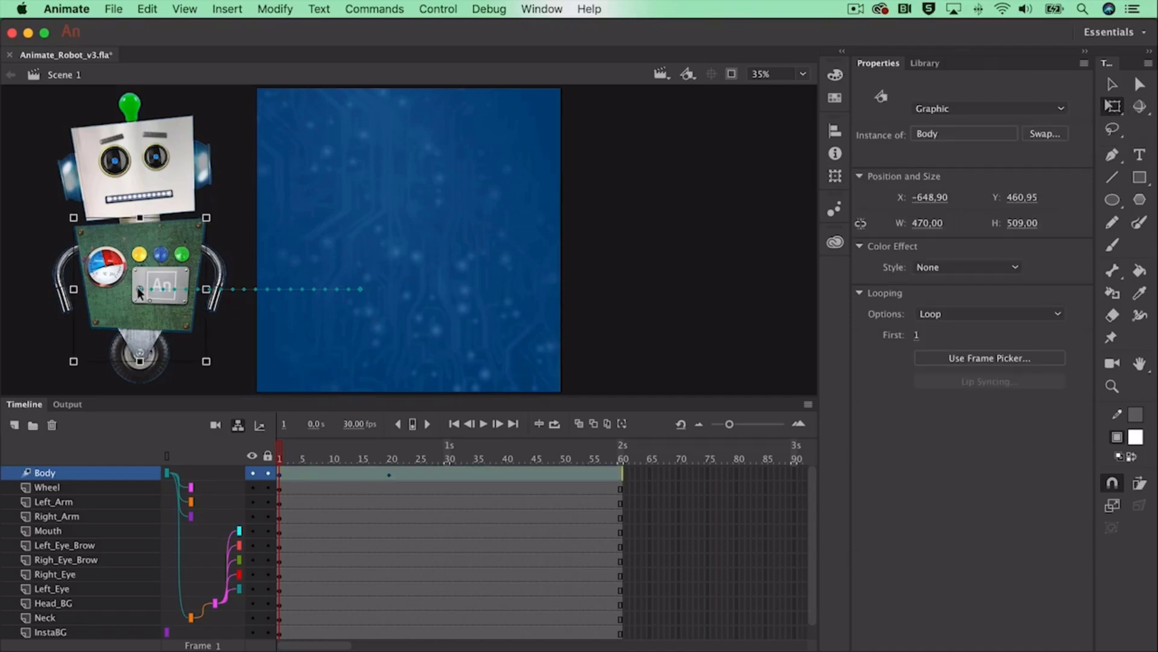
pyautogui.moveTo(139, 289); pyautogui.dragTo(138, 300)
pyautogui.moveTo(138, 348); pyautogui.dragTo(139, 352)
pyautogui.moveTo(222, 217); pyautogui.dragTo(291, 374)
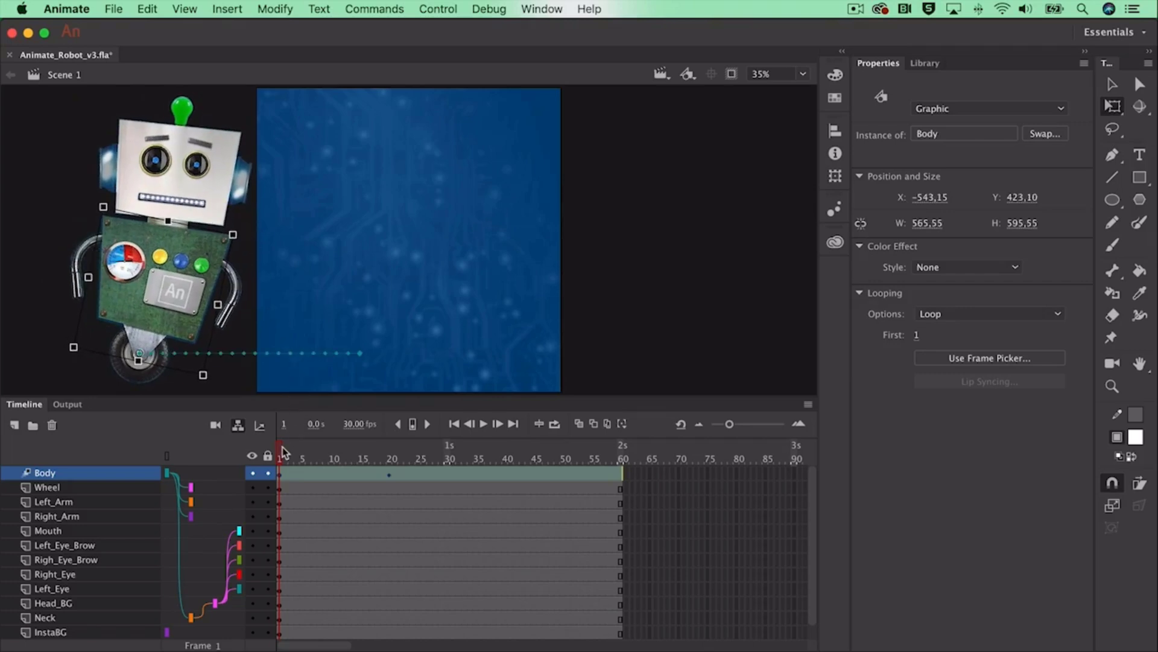
# Rock the body back and forth with rotation keyframes at frames 22, 24 and 26.
pyautogui.moveTo(288, 452); pyautogui.dragTo(392, 457)
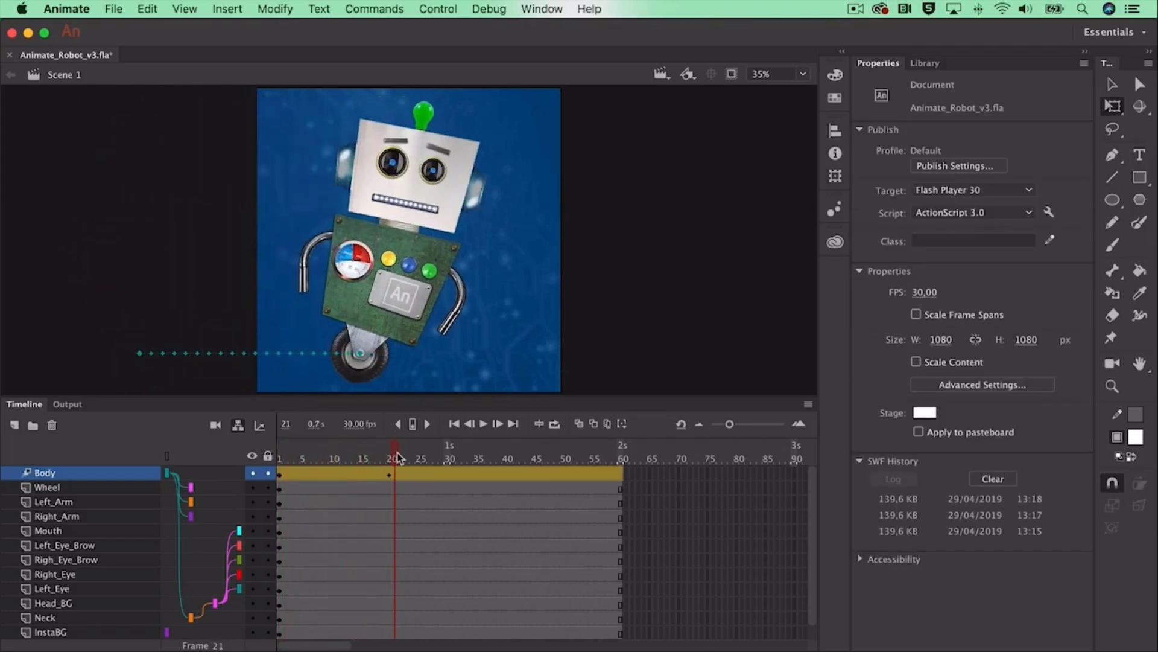
pyautogui.moveTo(397, 458); pyautogui.dragTo(402, 459)
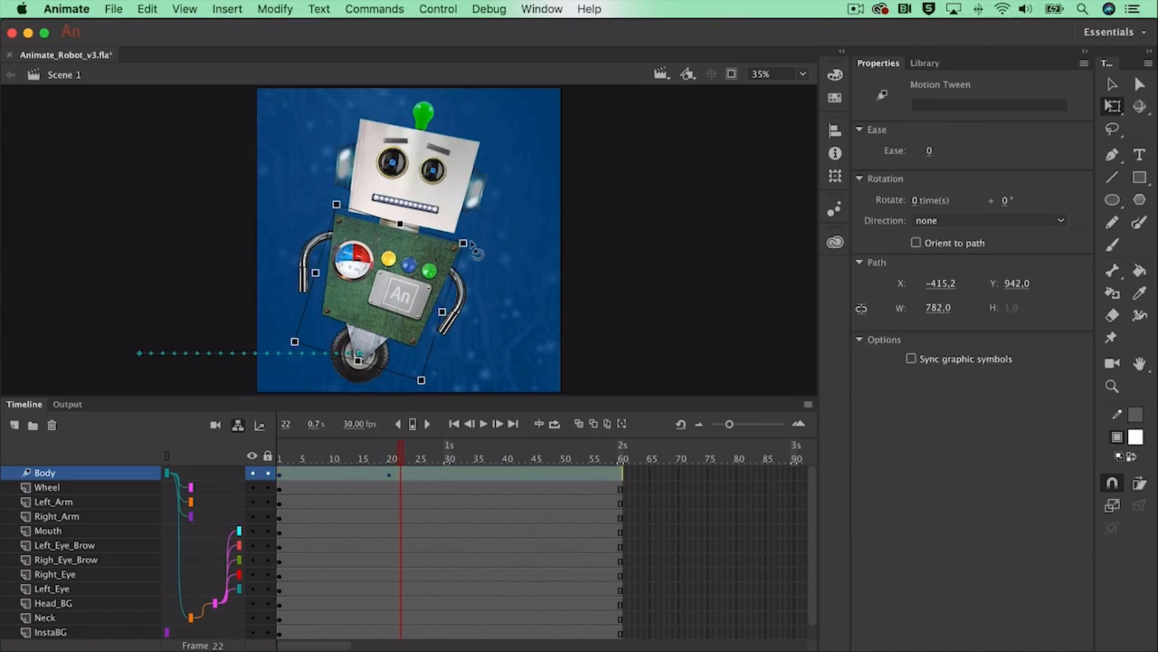
pyautogui.moveTo(477, 250); pyautogui.dragTo(437, 208)
pyautogui.click(413, 454)
pyautogui.click(410, 228)
pyautogui.click(424, 454)
pyautogui.click(425, 266)
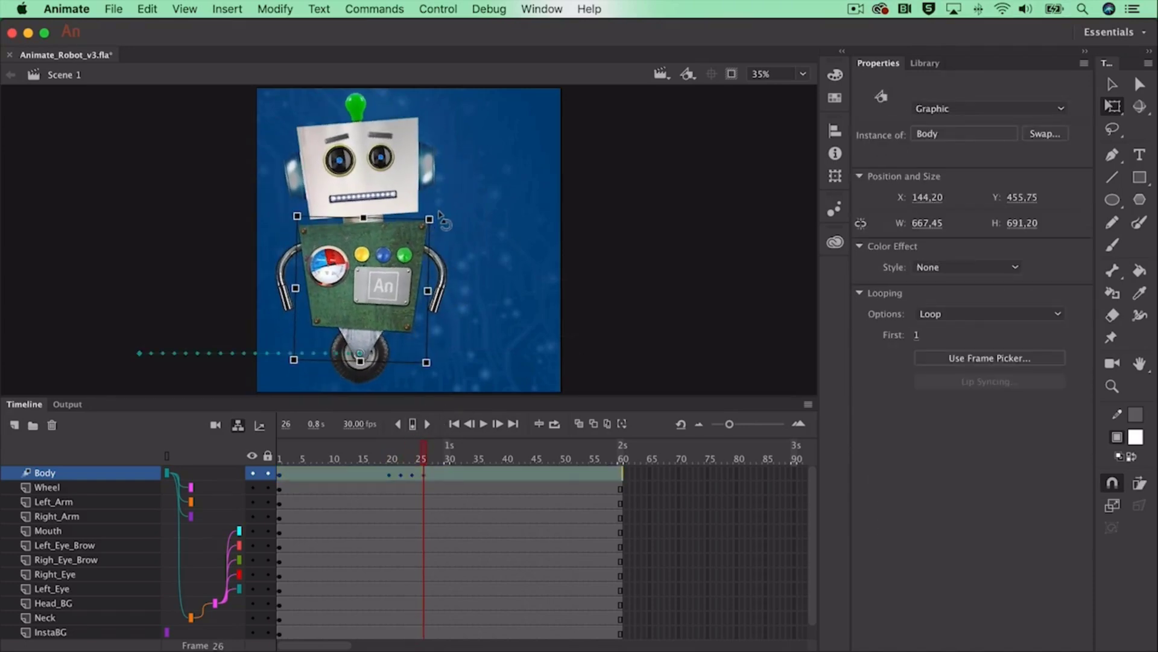
pyautogui.moveTo(424, 451); pyautogui.dragTo(372, 472)
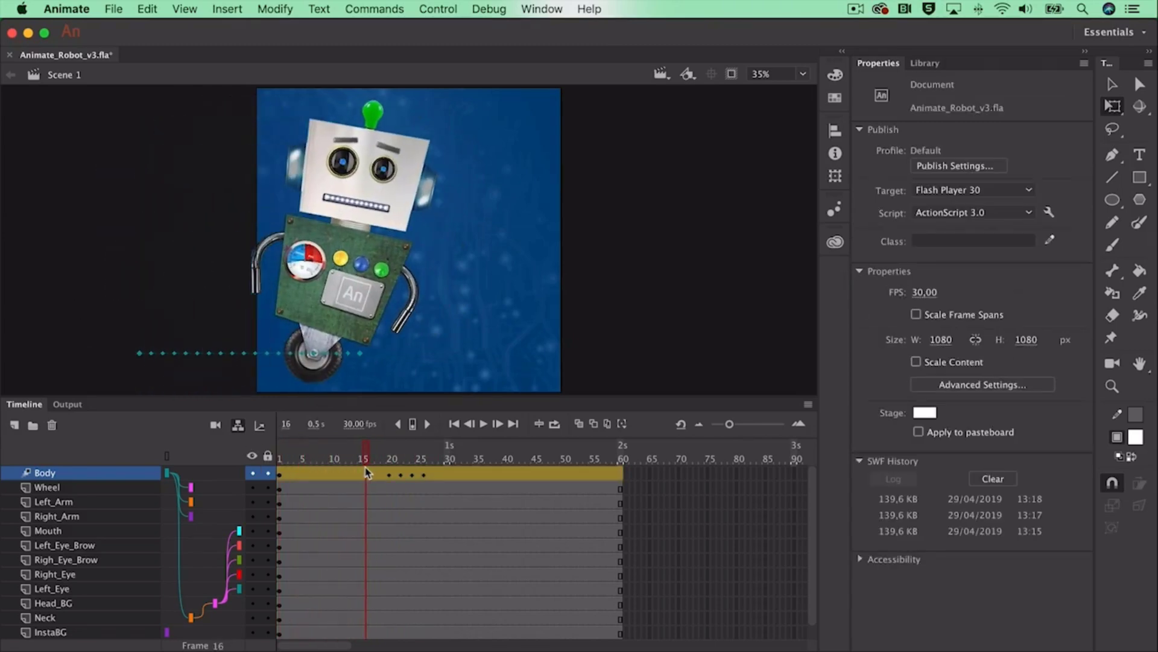
# Shift the Body frames 20–25 earlier so the rocking starts around frame 10.
pyautogui.click(389, 475)
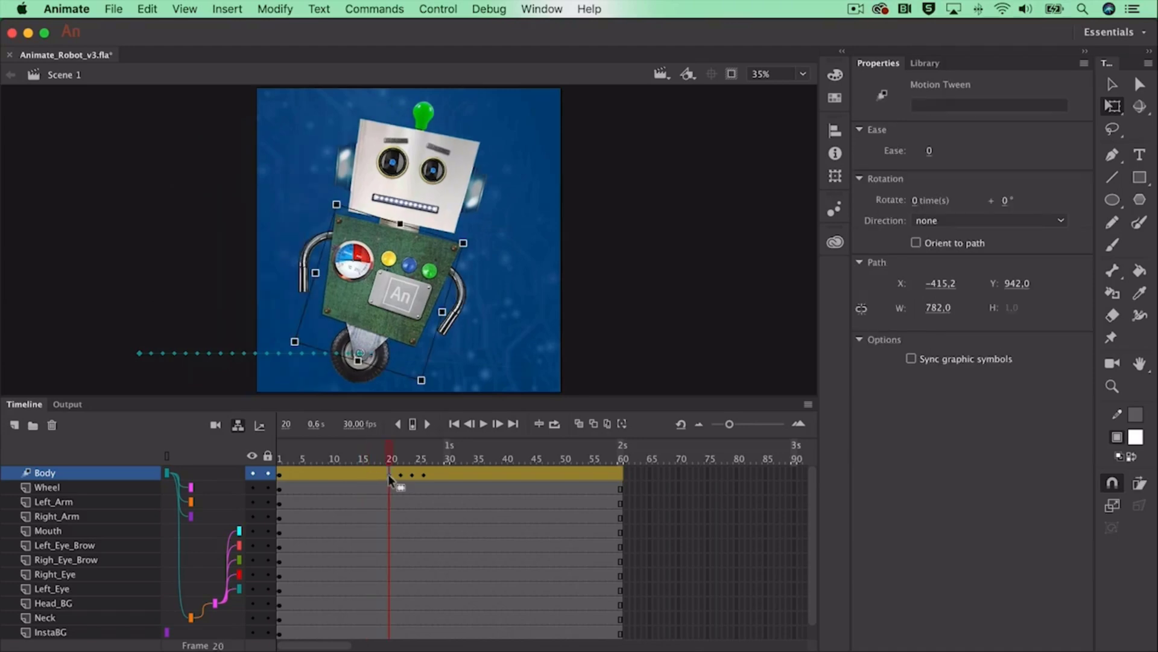
pyautogui.moveTo(388, 475); pyautogui.dragTo(422, 478)
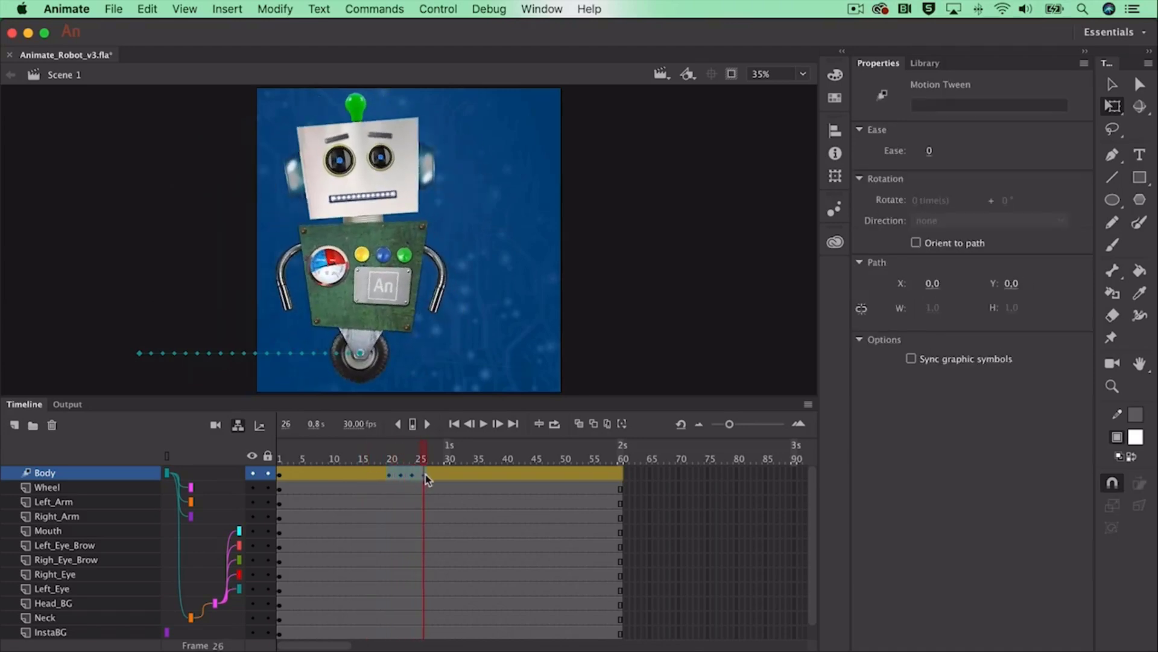
pyautogui.click(391, 473)
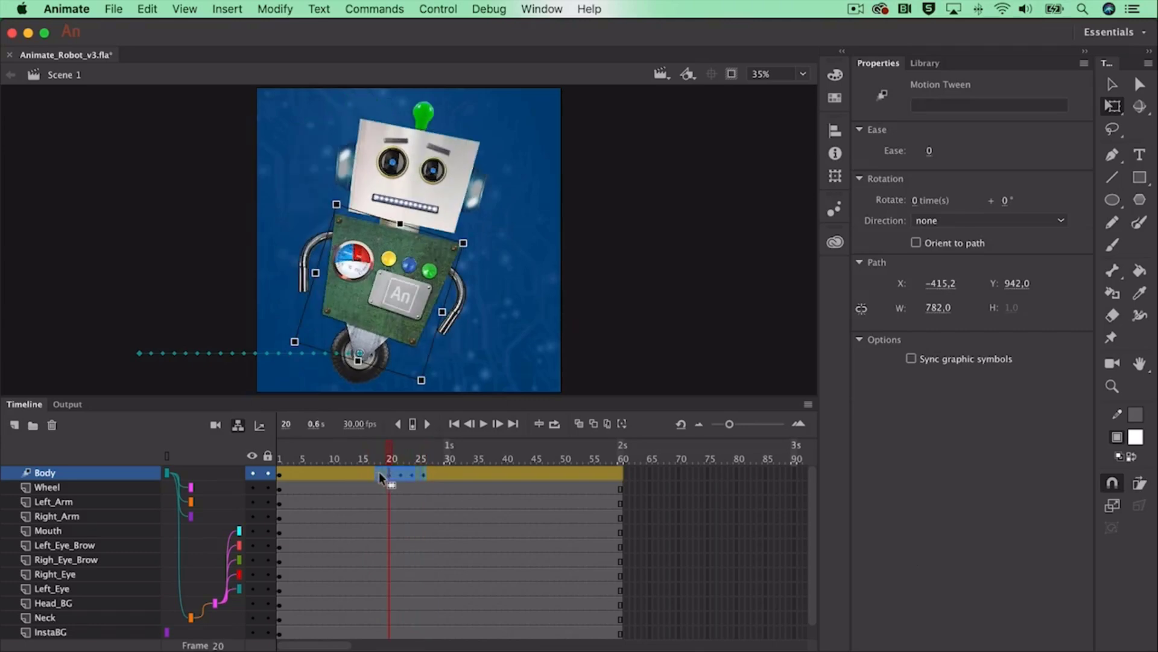
pyautogui.moveTo(337, 474); pyautogui.dragTo(284, 459)
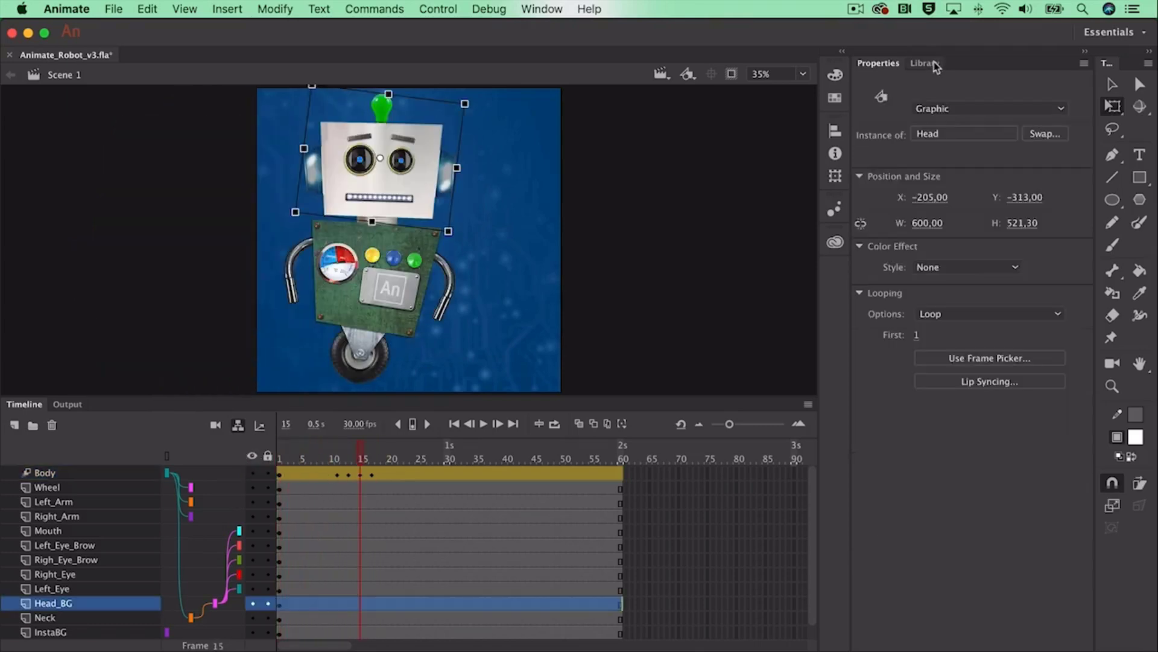
# Select the robot's head on Head_BG and apply Create Motion Tween to it.
pyautogui.click(926, 63)
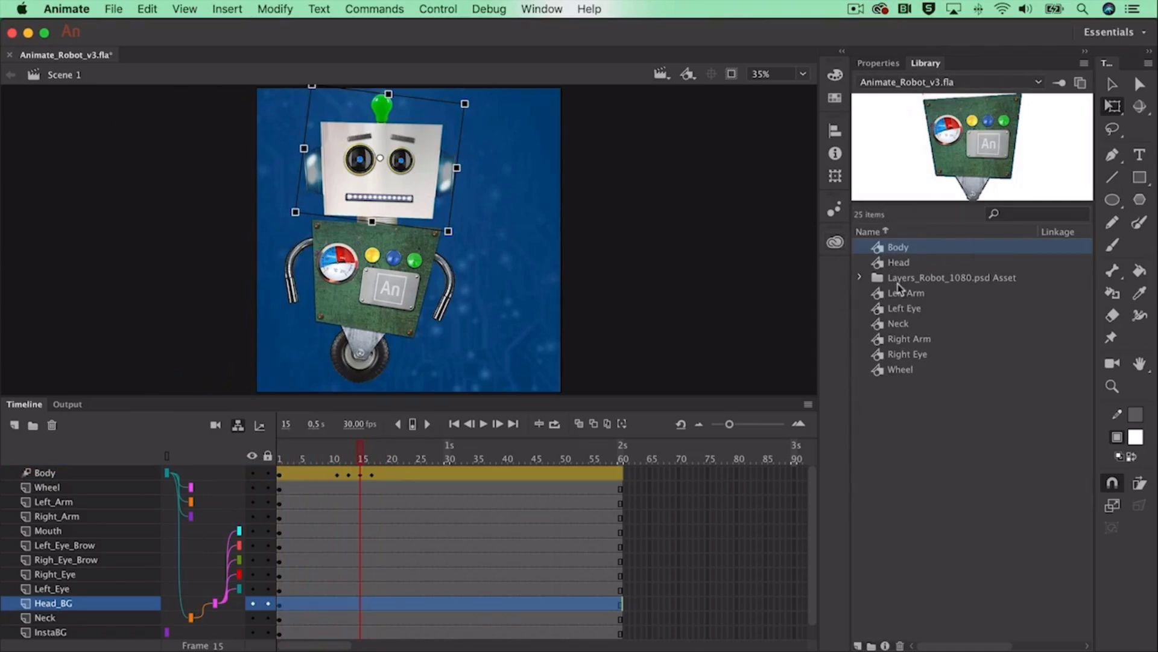
pyautogui.click(360, 398)
pyautogui.click(336, 193)
pyautogui.rightClick(335, 184)
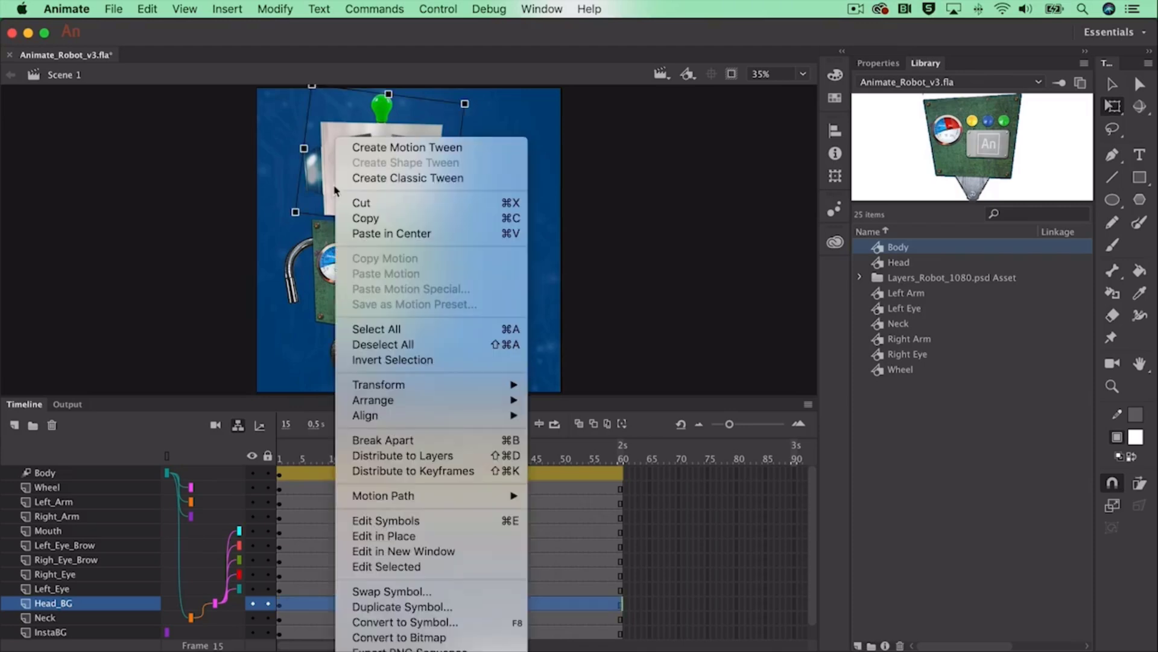
pyautogui.click(441, 149)
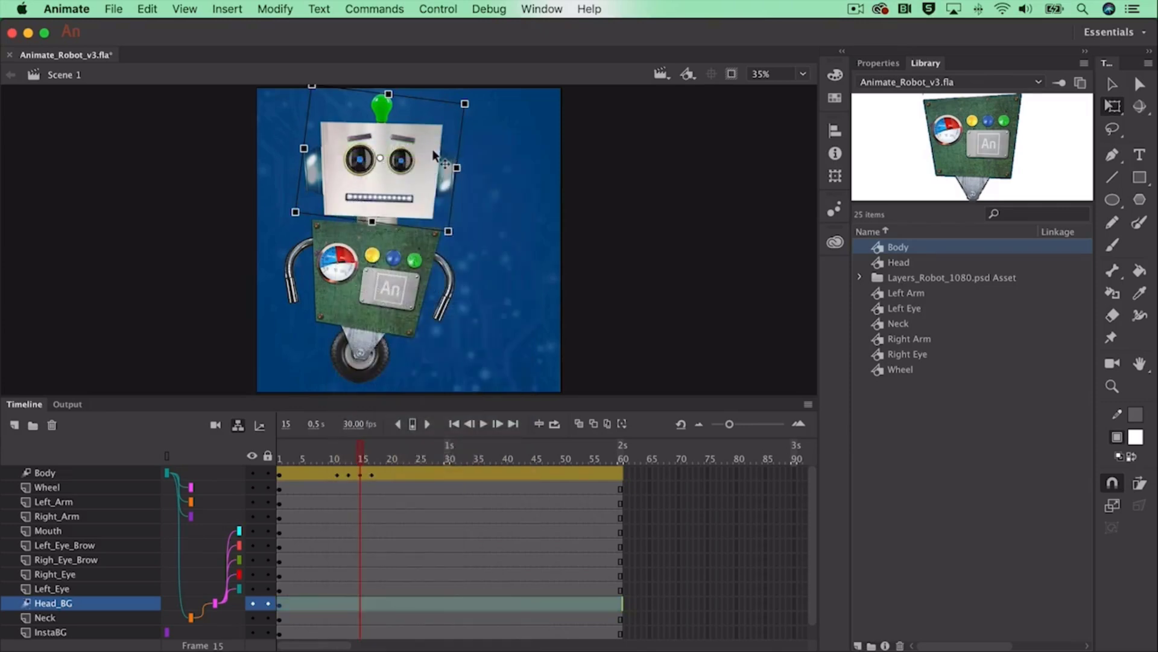
pyautogui.click(718, 589)
# Select the robot's head on stage and return the playhead to frame 1.
pyautogui.moveTo(385, 453); pyautogui.dragTo(336, 453)
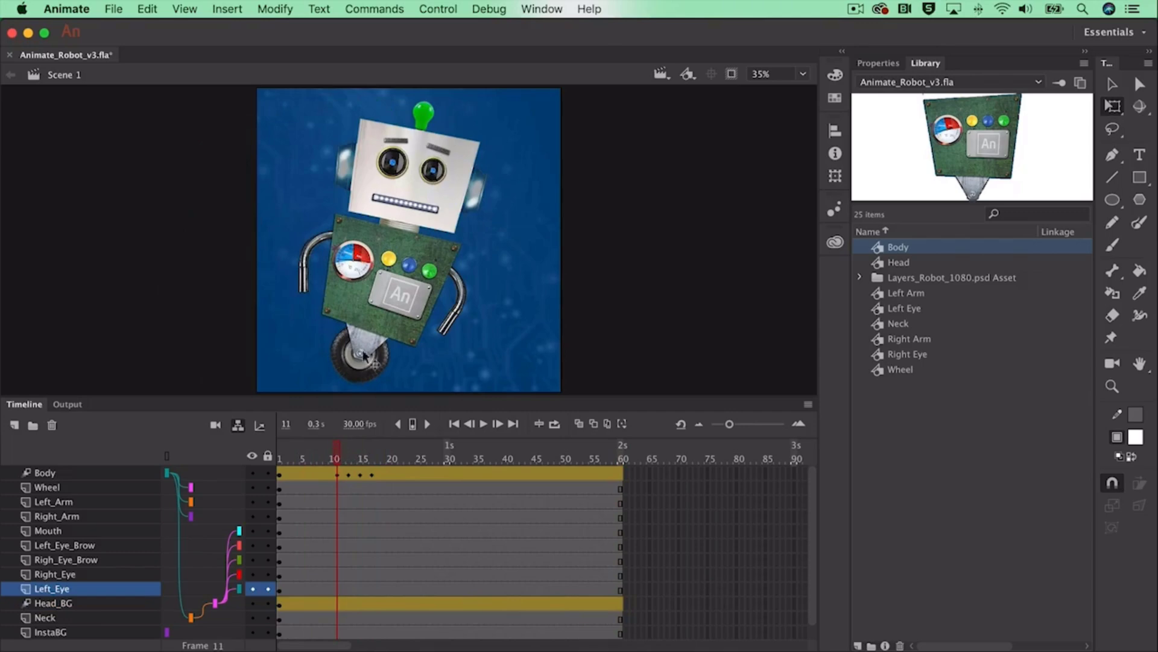
pyautogui.click(372, 174)
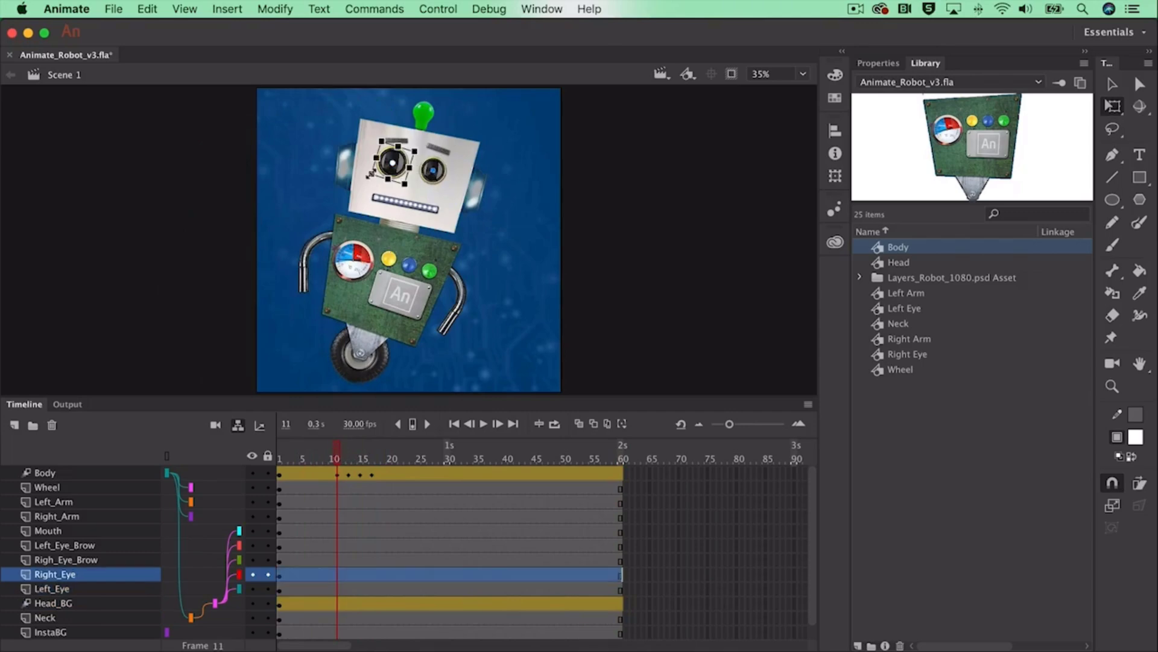
pyautogui.click(363, 202)
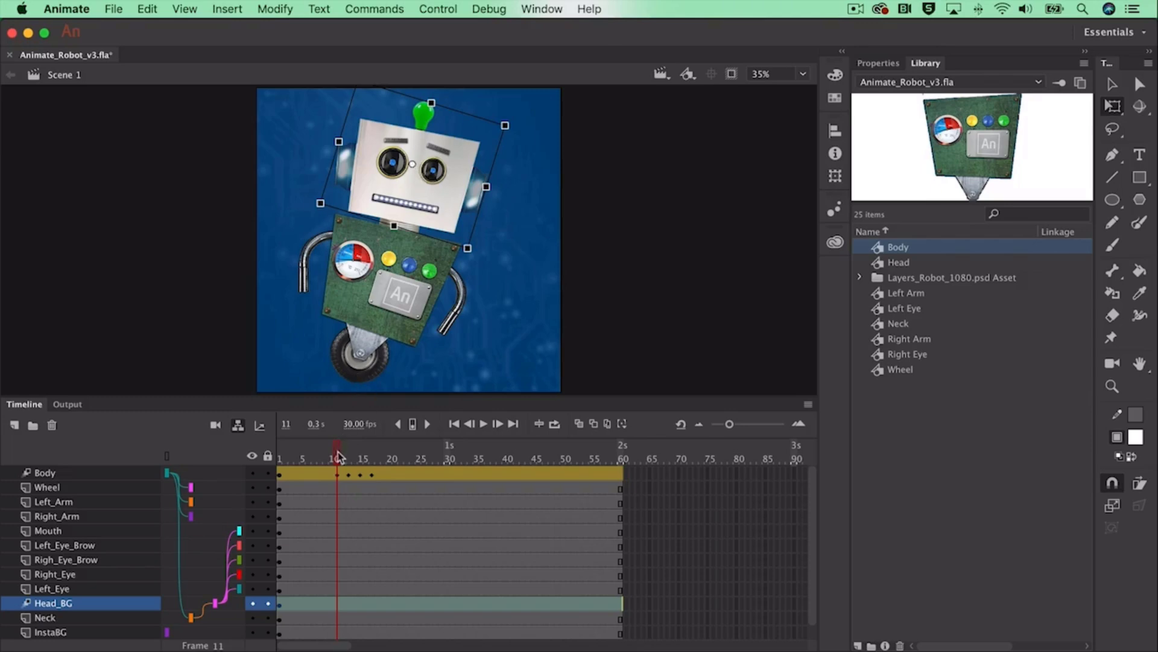
pyautogui.moveTo(338, 451); pyautogui.dragTo(265, 456)
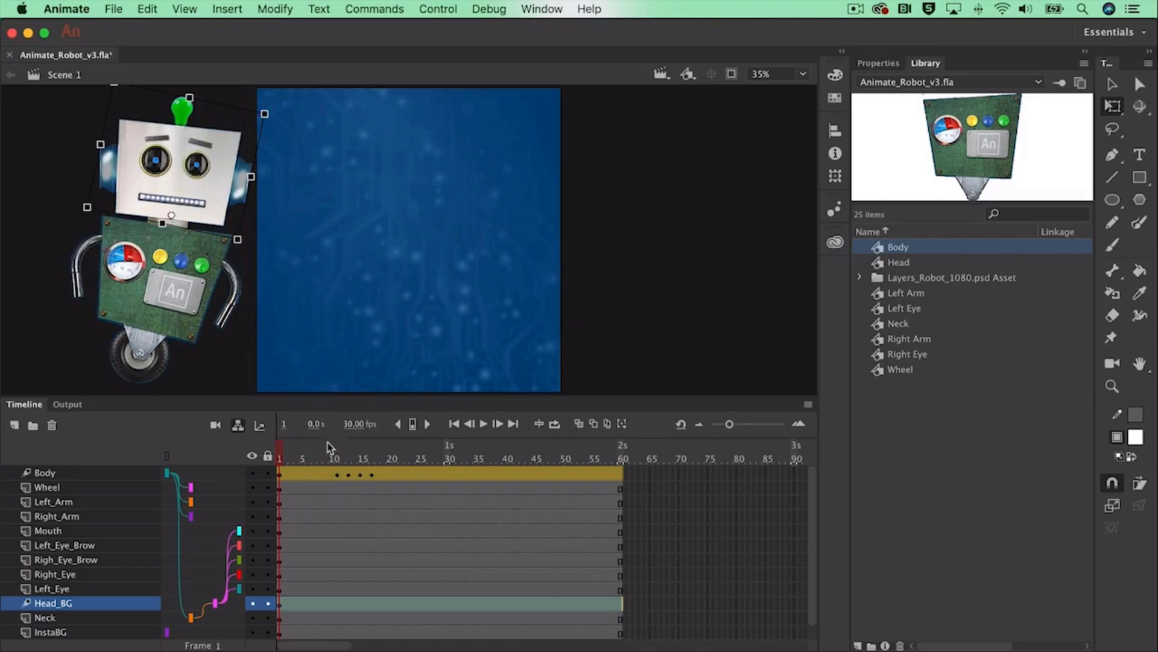
# Tilt the head one way at frame 11 and back at frame 13, then play the animation.
pyautogui.moveTo(282, 457); pyautogui.dragTo(341, 462)
pyautogui.moveTo(501, 121); pyautogui.dragTo(500, 108)
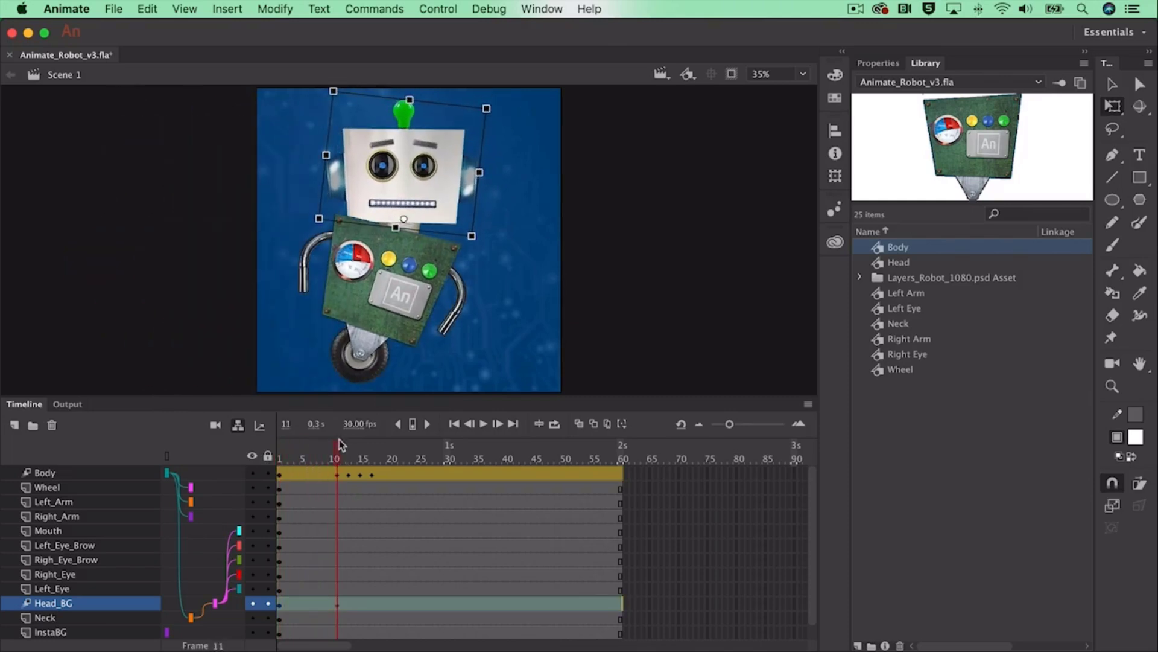
pyautogui.moveTo(338, 451); pyautogui.dragTo(347, 450)
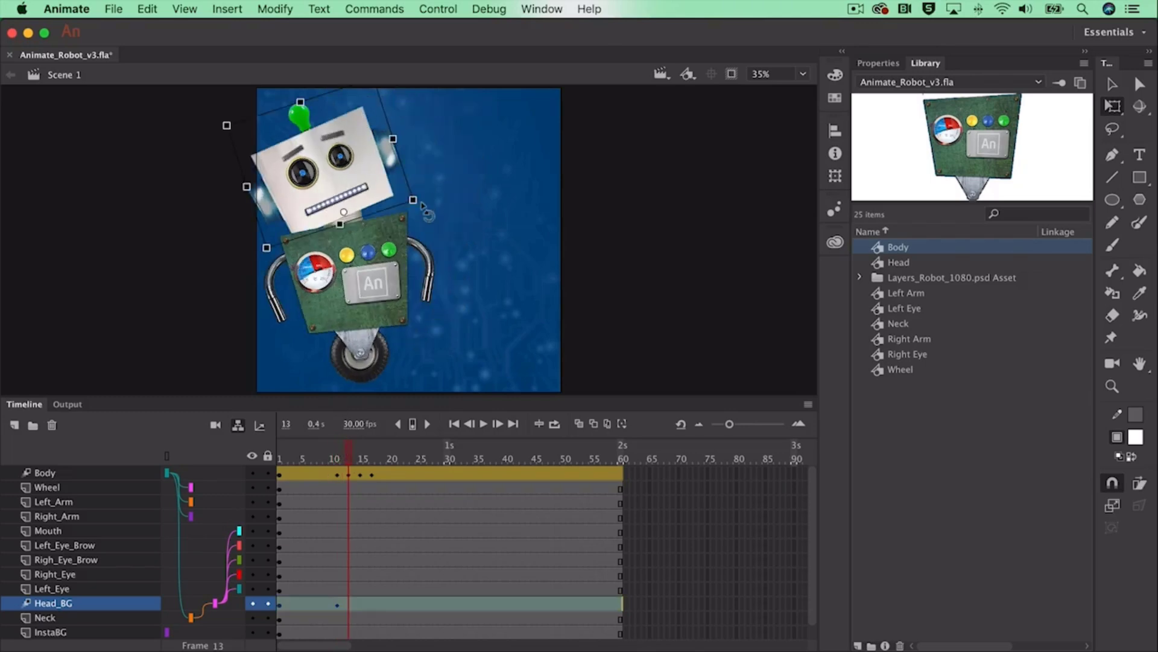
pyautogui.moveTo(385, 111); pyautogui.dragTo(403, 119)
pyautogui.click(360, 458)
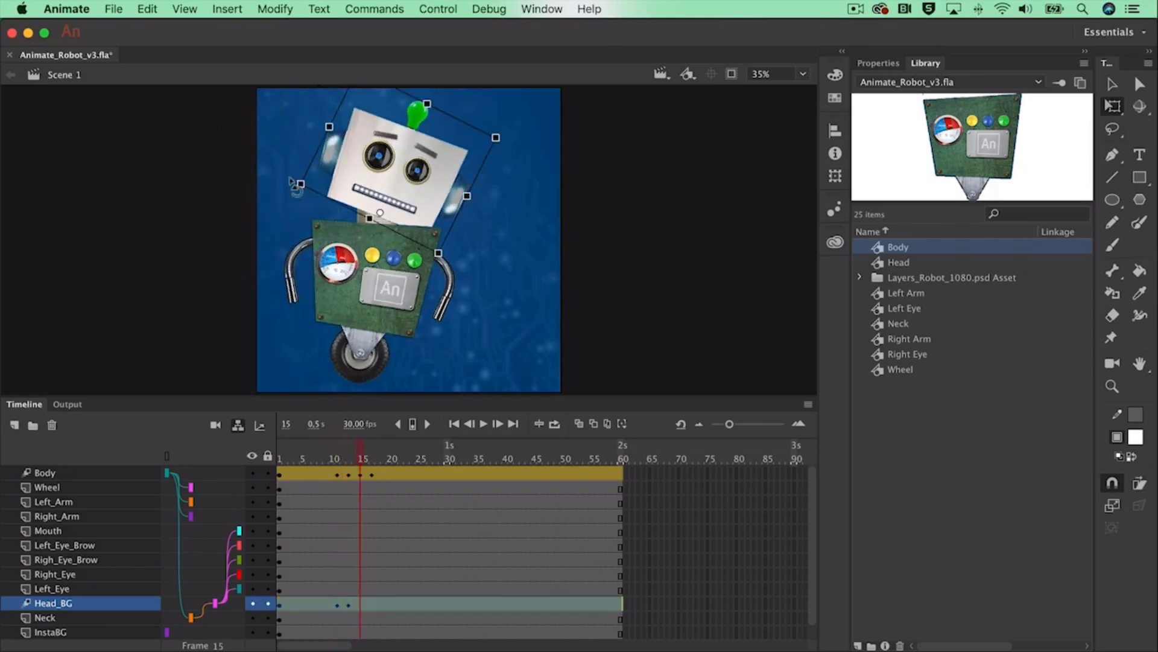
pyautogui.press('Return')
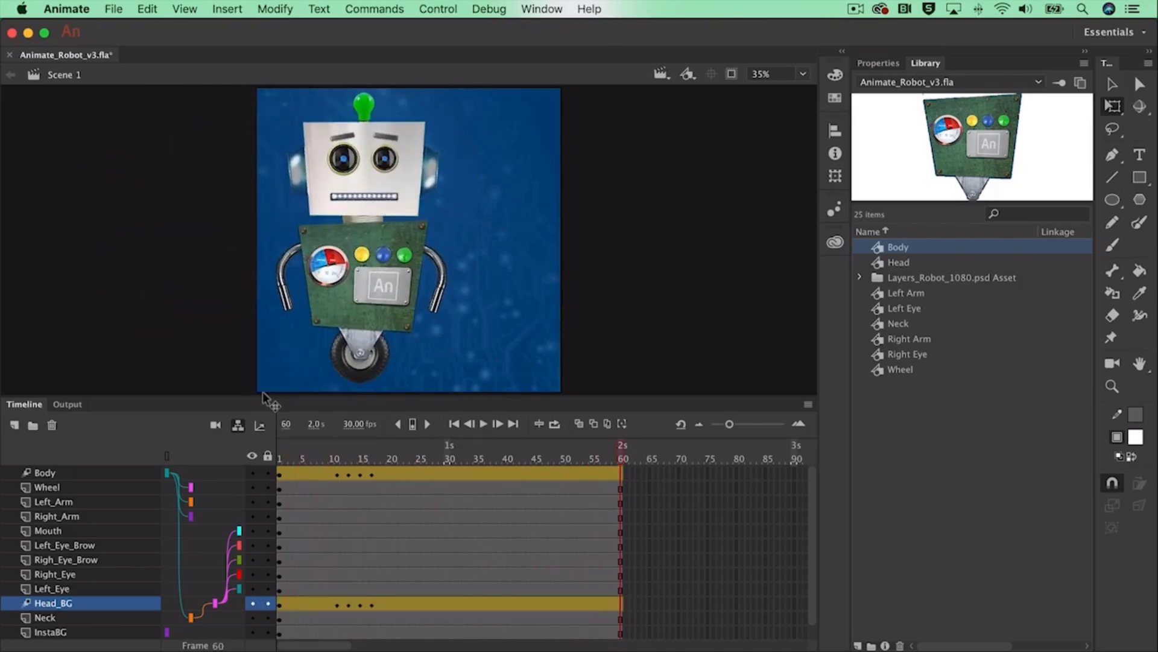
# Edit the Wheel symbol in place and convert its wheel into graphic symbol 'Wheel_Rotate'.
pyautogui.click(365, 379)
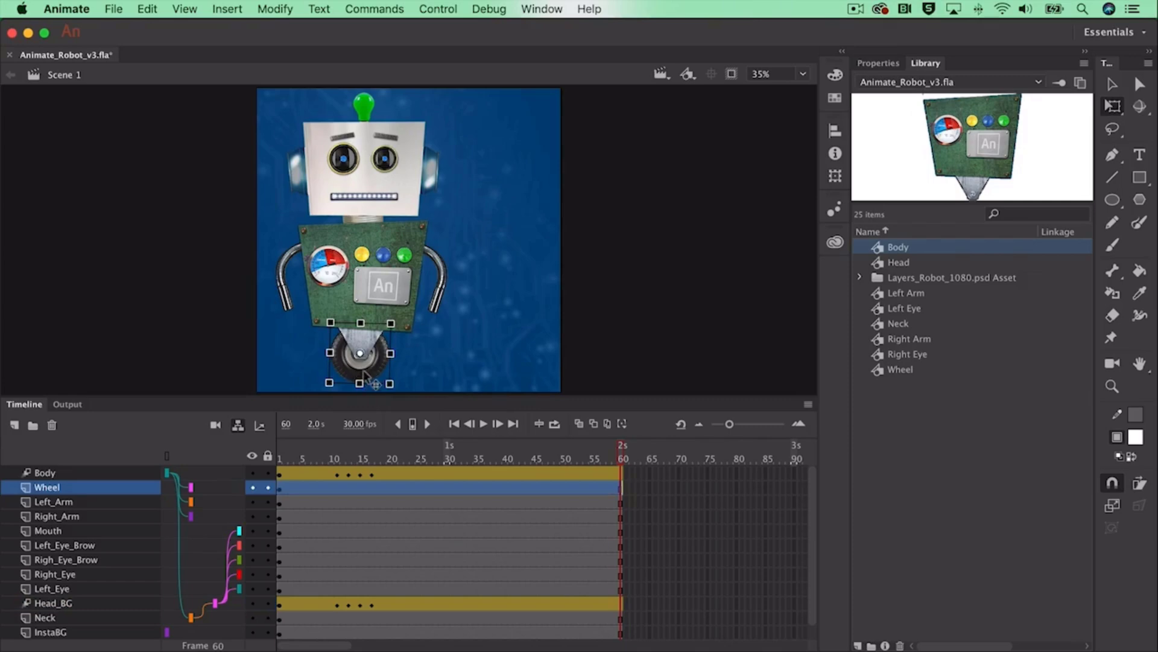
pyautogui.doubleClick(366, 376)
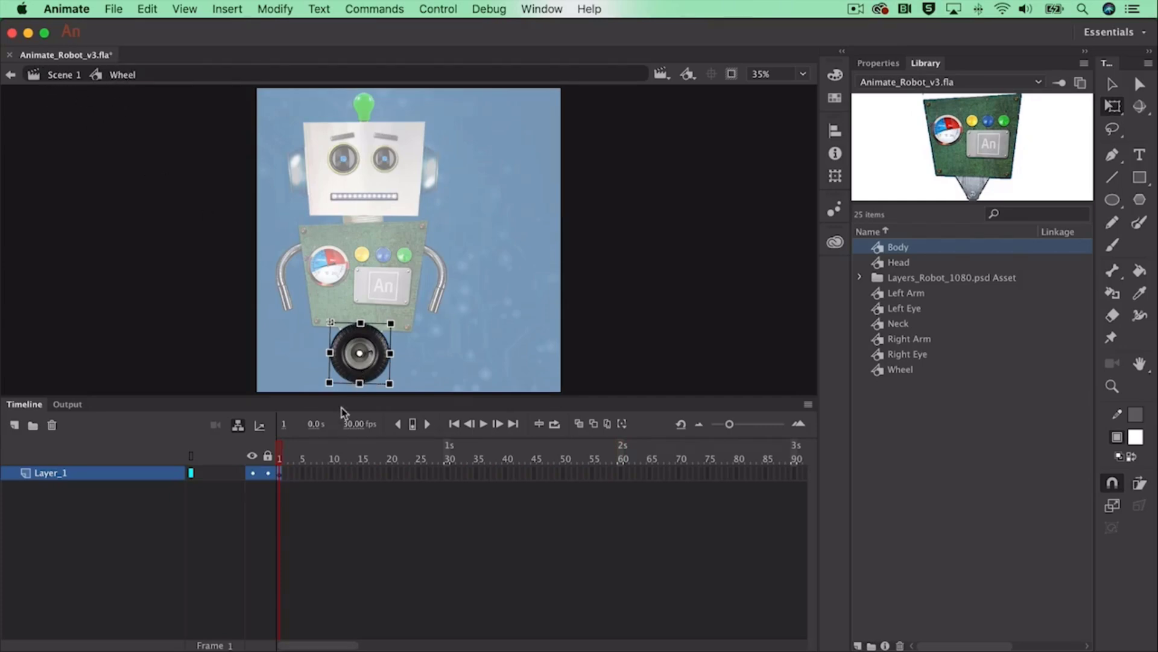
pyautogui.click(272, 7)
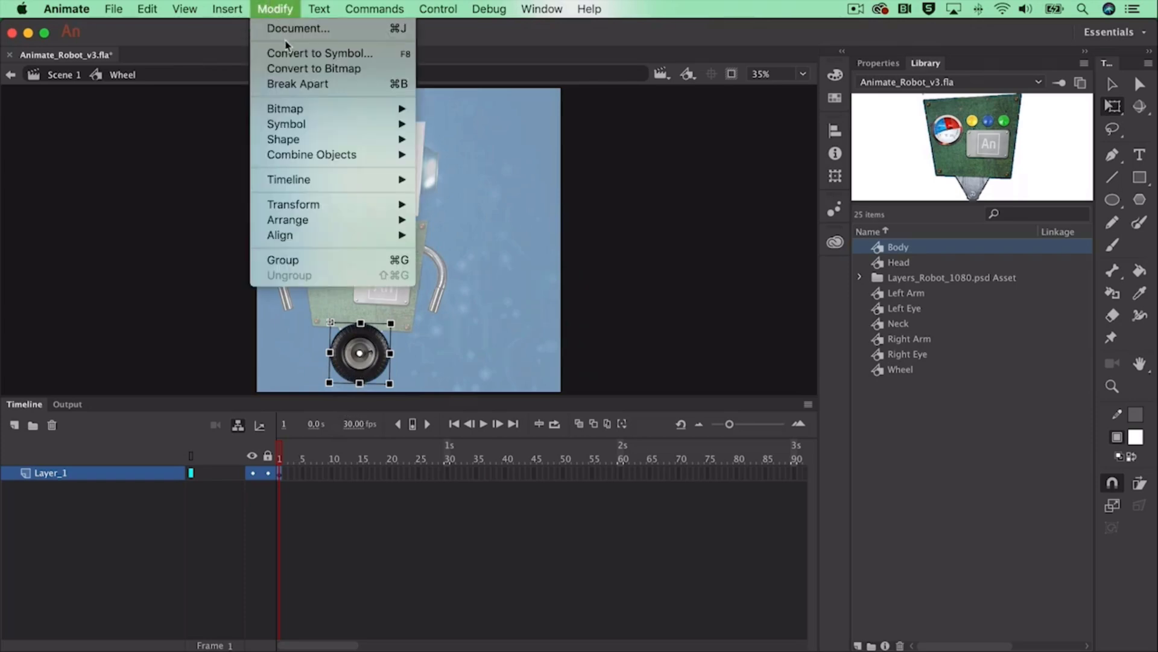
pyautogui.click(302, 53)
pyautogui.write('Wheel_')
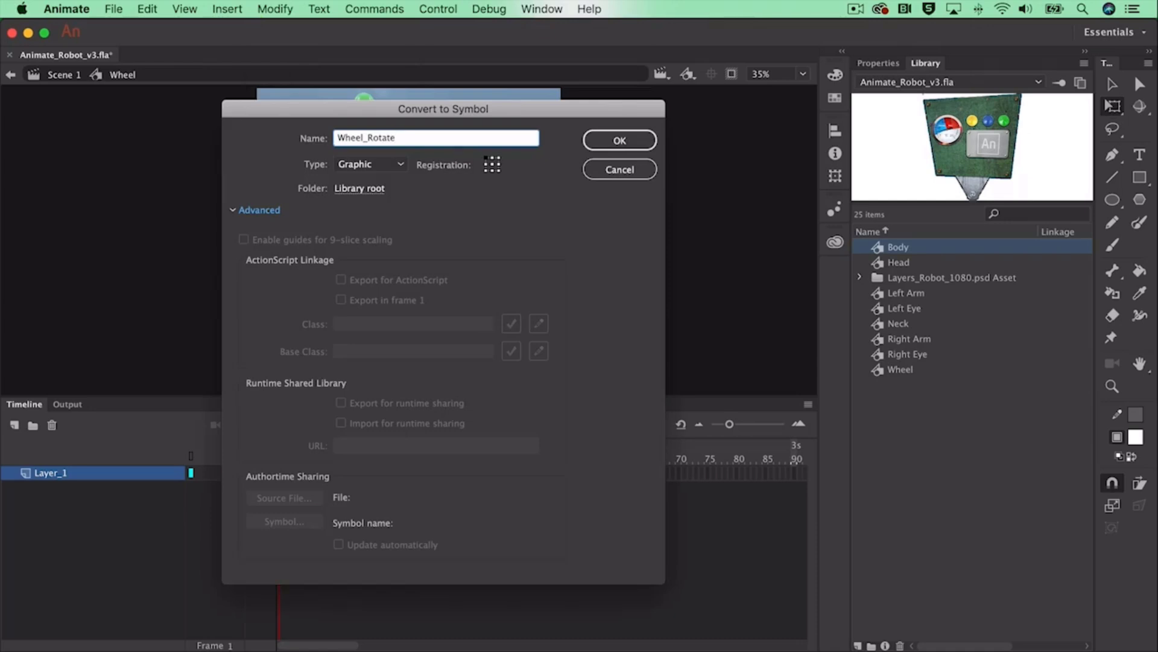
pyautogui.write('Rotate')
pyautogui.press('Return')
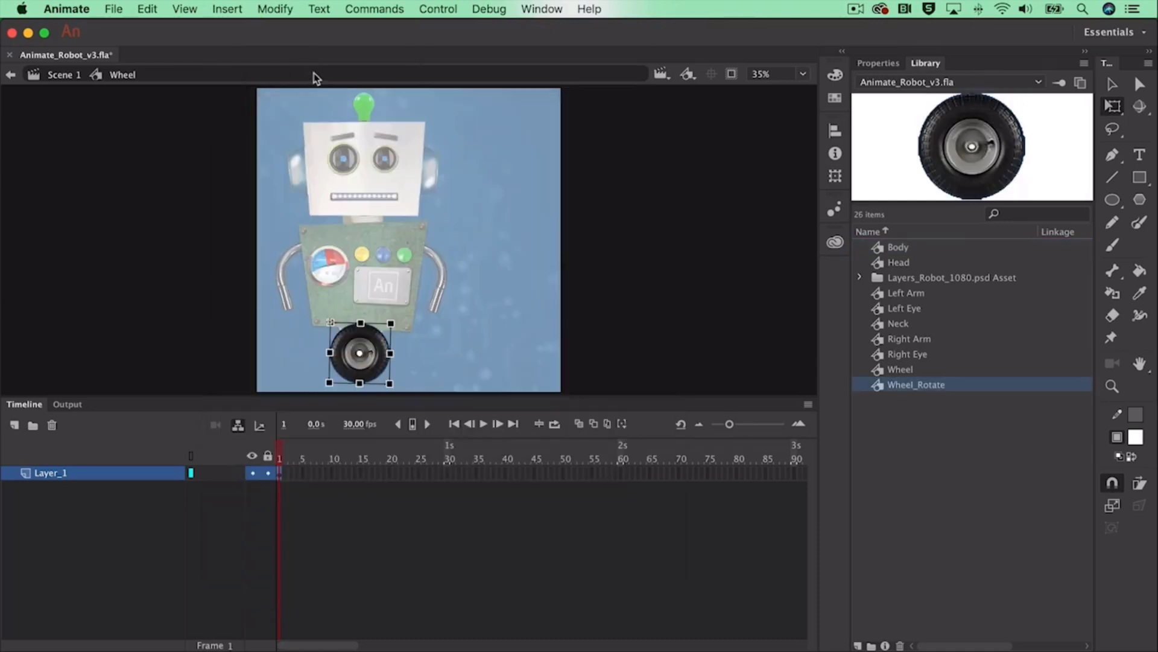
# Tween the Wheel_Rotate wheel and set its rotation to 2 times clockwise.
pyautogui.rightClick(361, 377)
pyautogui.click(449, 147)
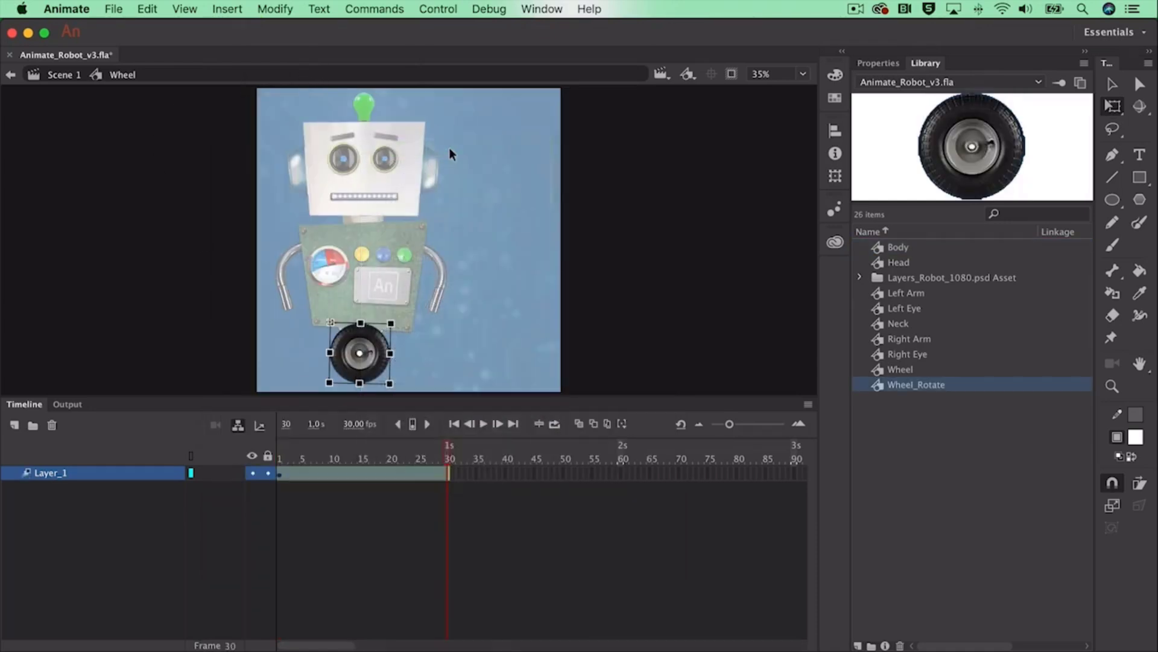
pyautogui.click(378, 474)
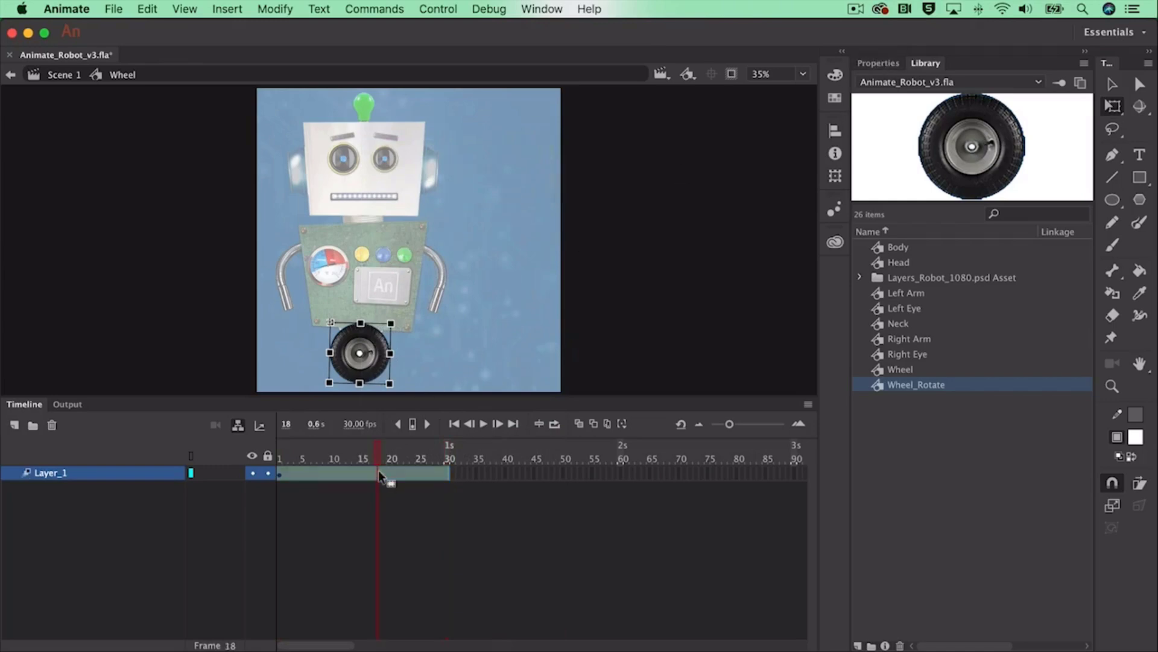
pyautogui.click(875, 66)
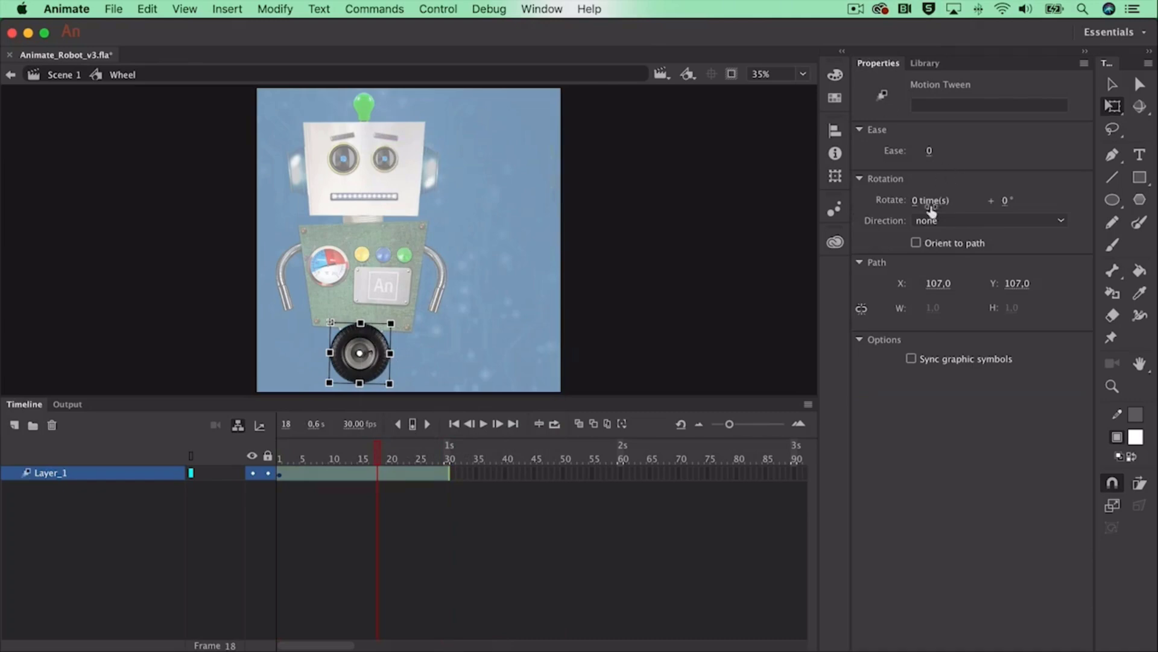
pyautogui.click(916, 201)
pyautogui.press('Return')
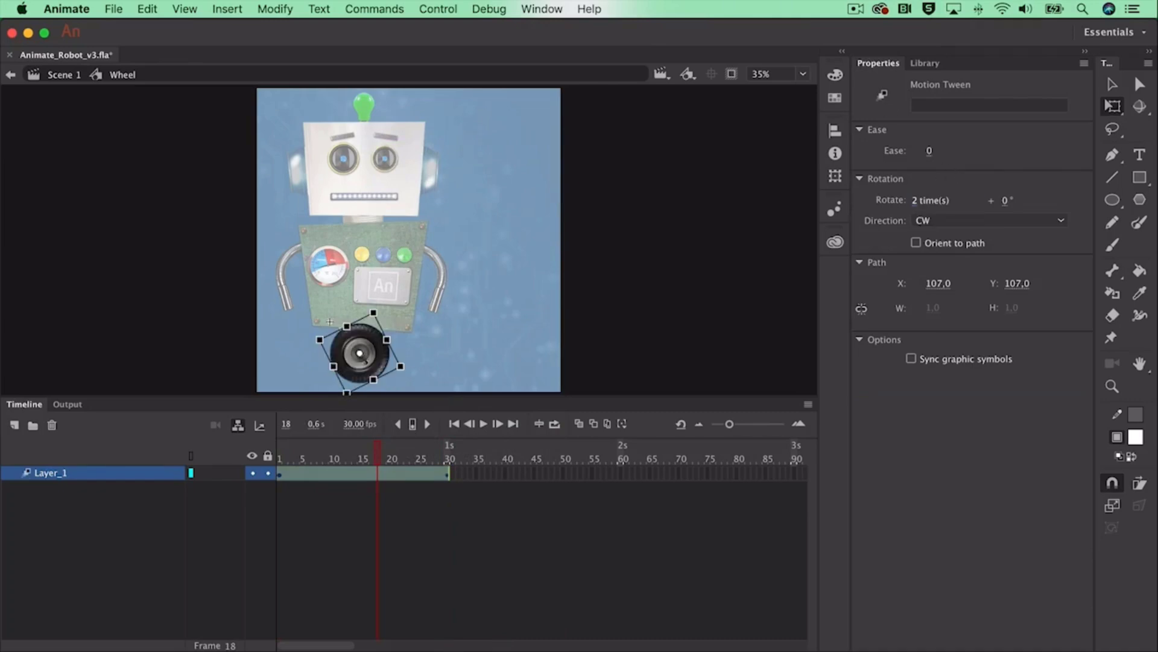
pyautogui.moveTo(377, 457); pyautogui.dragTo(273, 454)
pyautogui.click(369, 473)
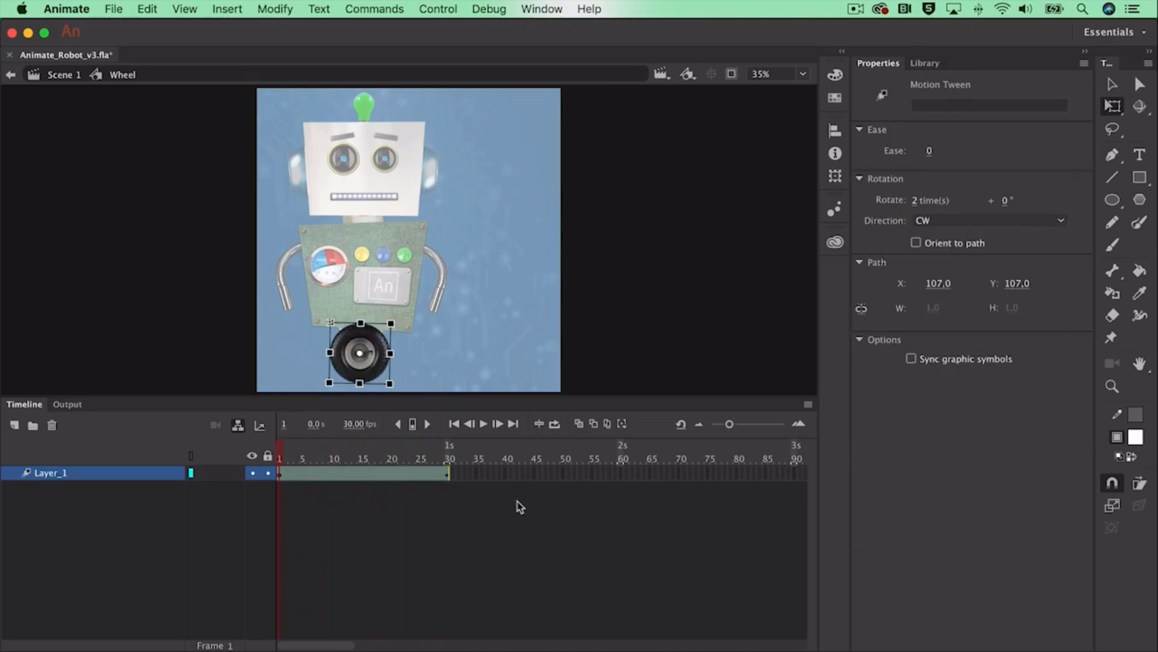
# Back in Scene 1, insert a keyframe at frame 13 of the Wheel layer.
pyautogui.click(65, 76)
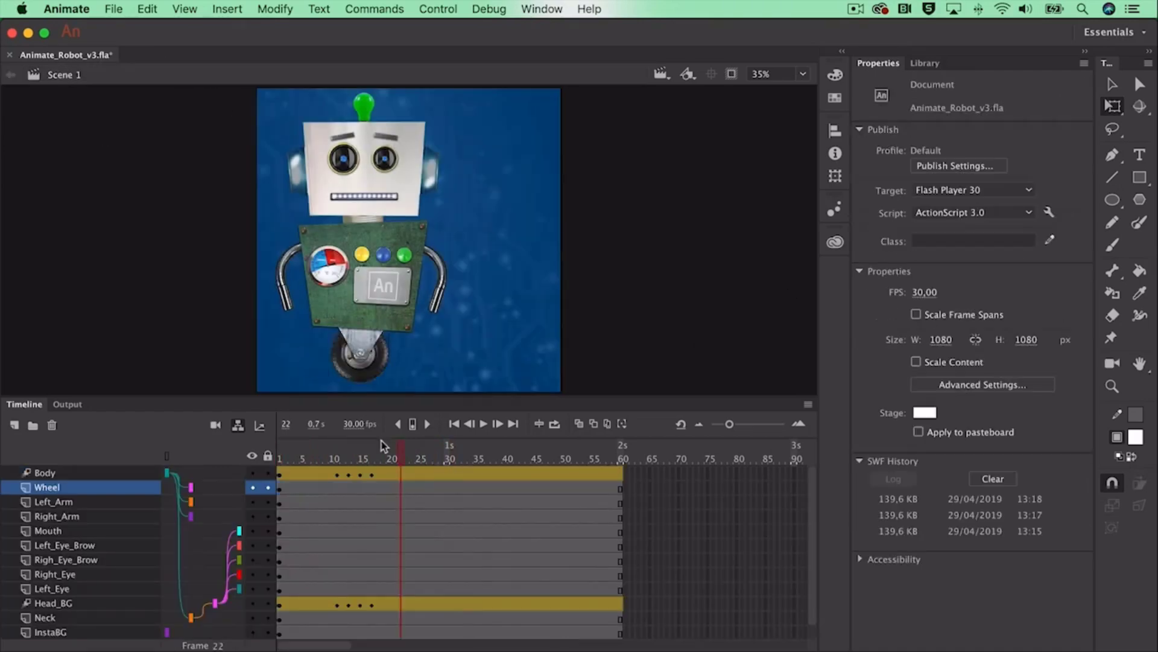
pyautogui.moveTo(384, 445); pyautogui.dragTo(361, 509)
pyautogui.moveTo(363, 452); pyautogui.dragTo(353, 450)
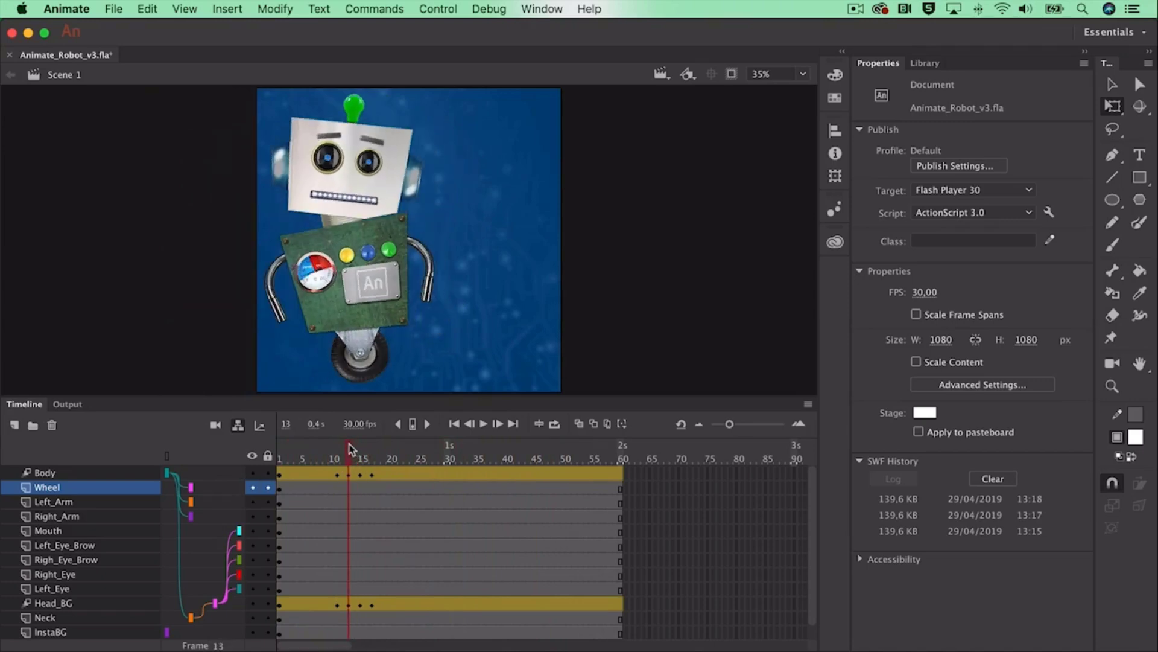
pyautogui.click(347, 490)
pyautogui.rightClick(348, 490)
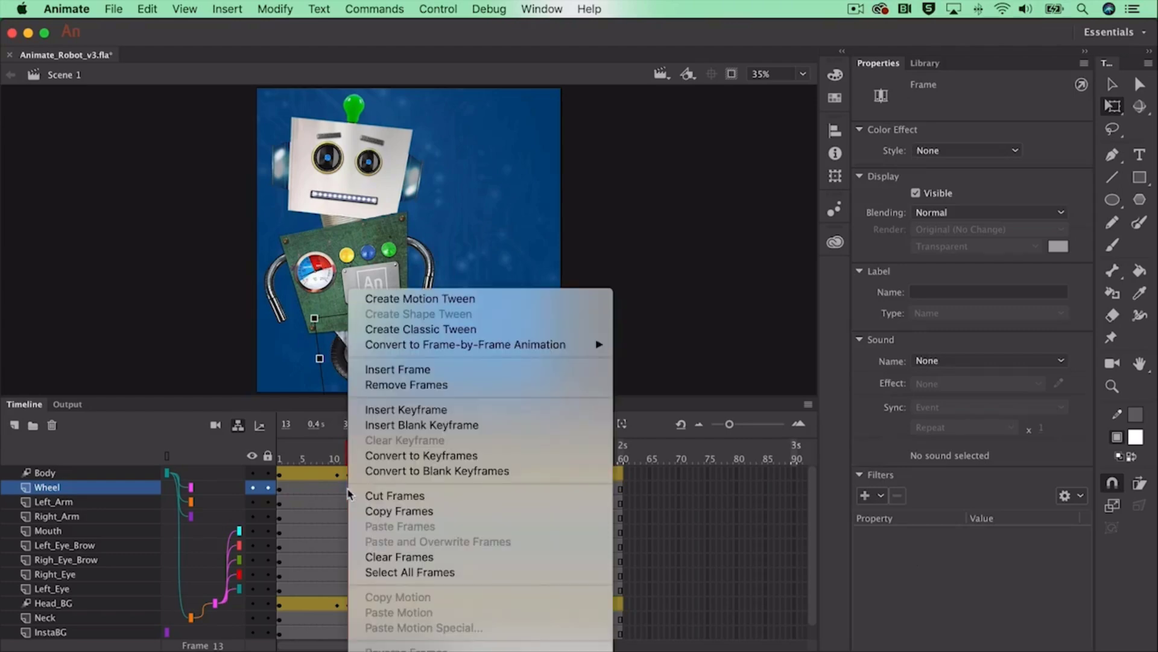
pyautogui.click(405, 410)
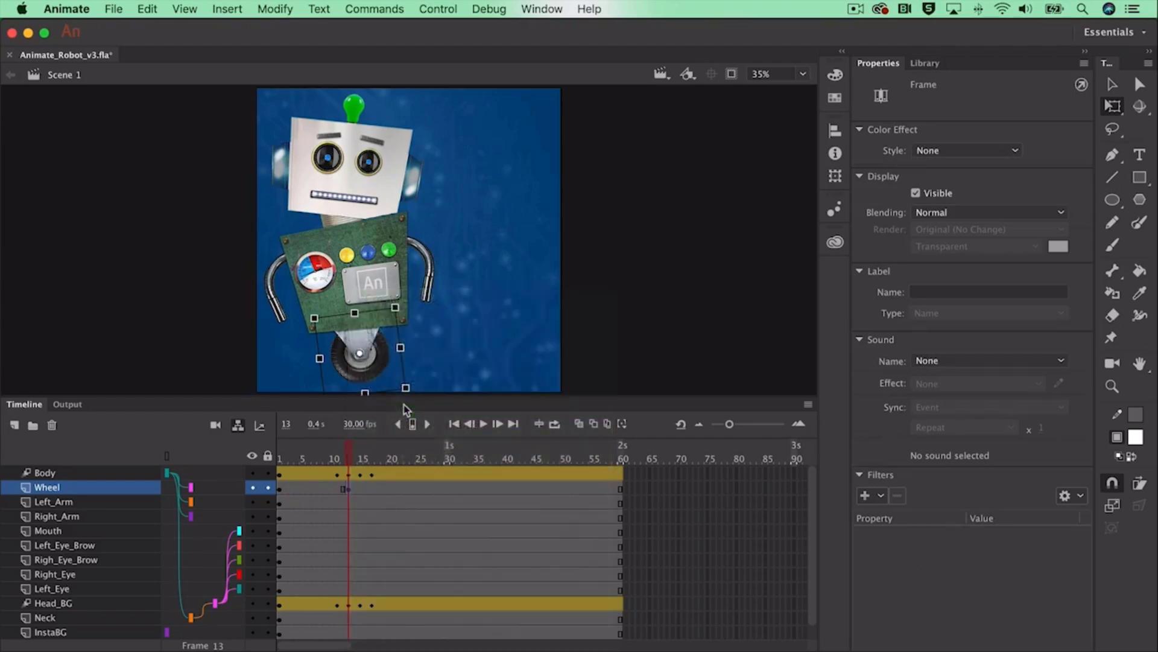
# Set the wheel instance's Looping option to Single Frame.
pyautogui.click(354, 379)
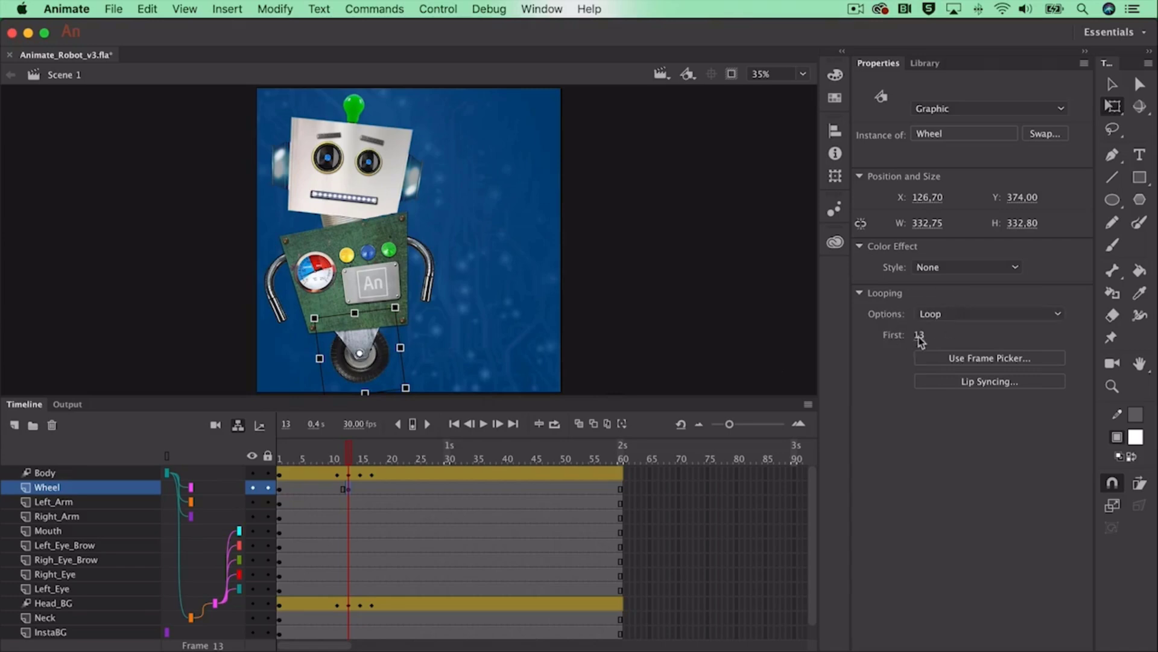
pyautogui.click(944, 315)
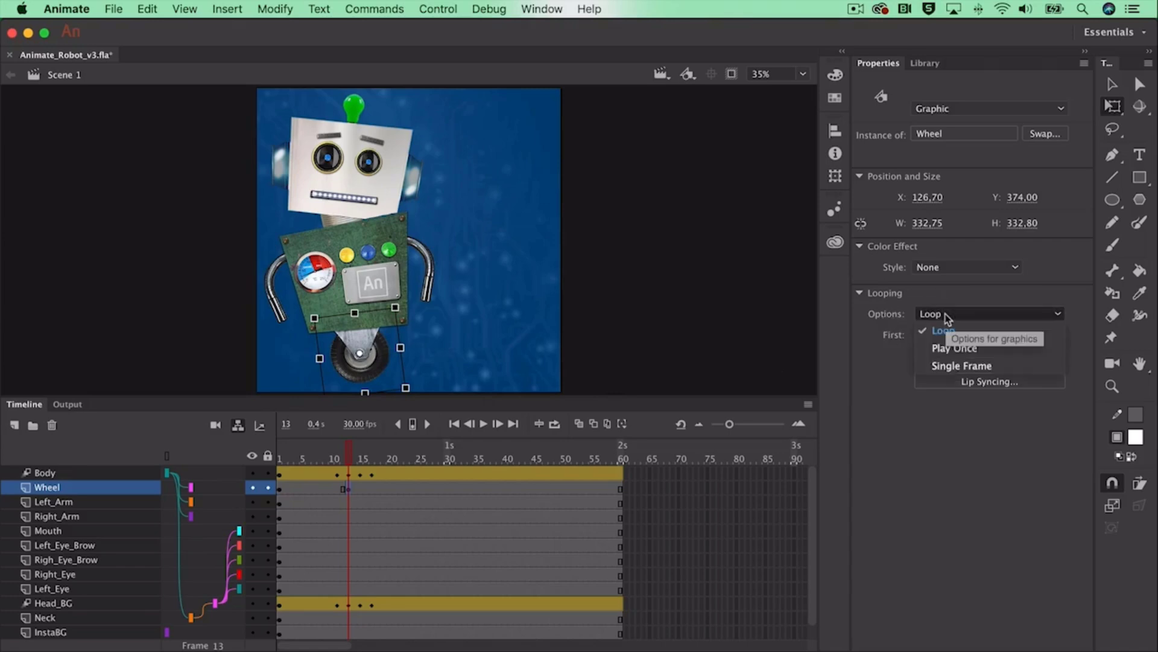
pyautogui.click(956, 367)
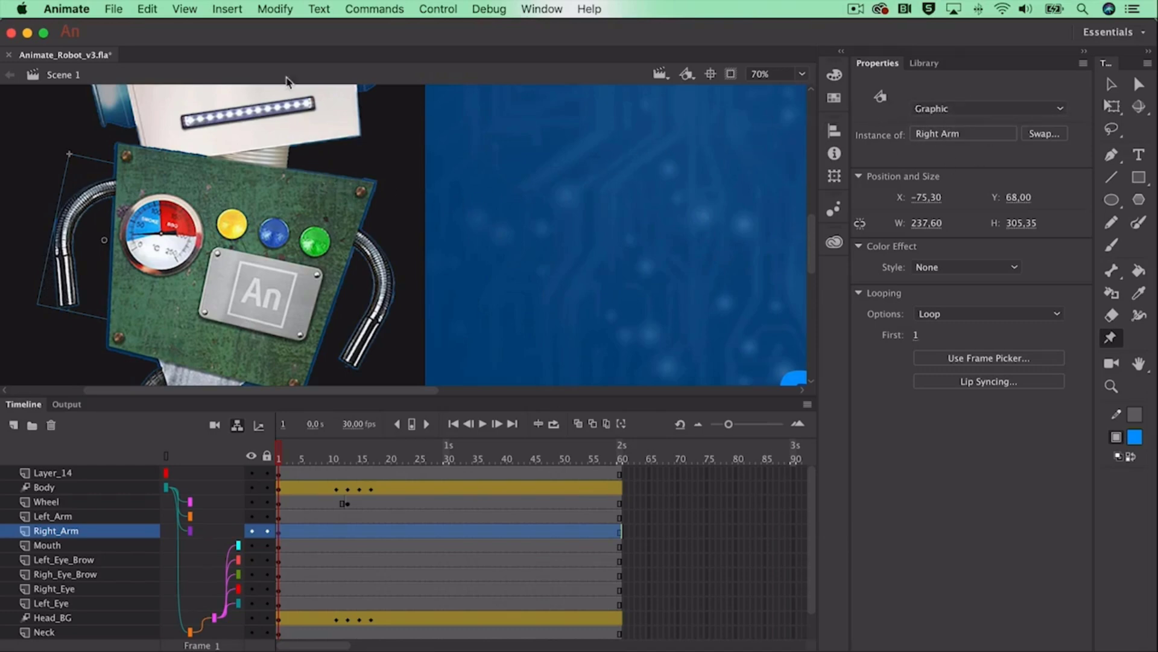
# Apply Modify > Break Apart to the Right Arm instance to make it a bitmap.
pyautogui.click(283, 9)
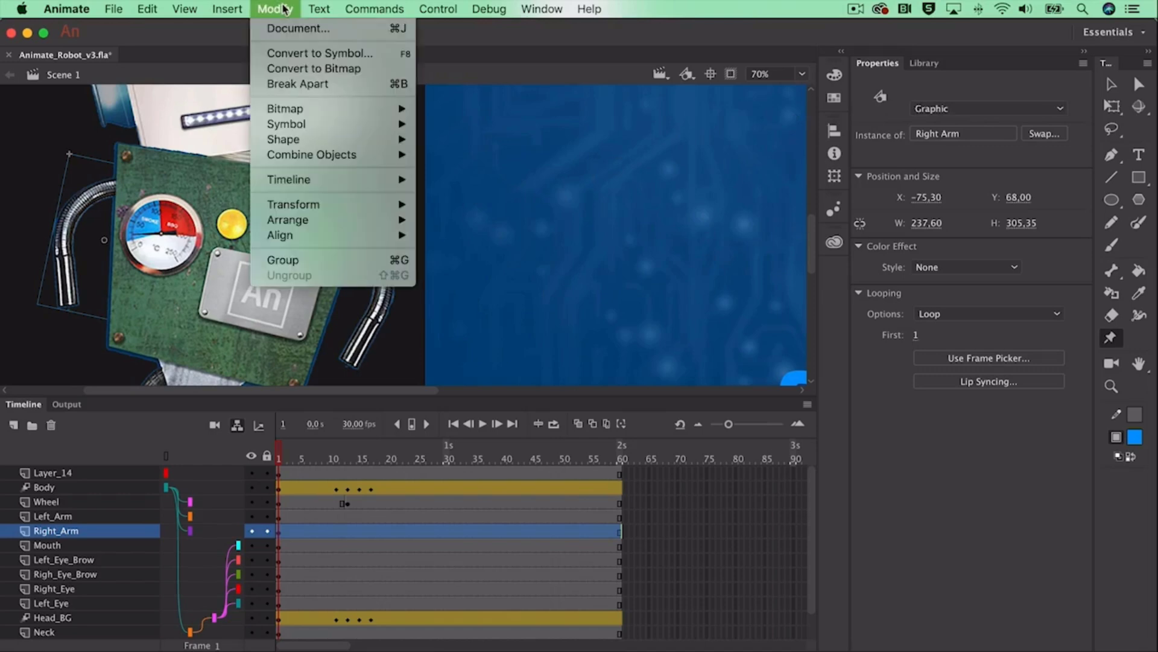
pyautogui.click(300, 84)
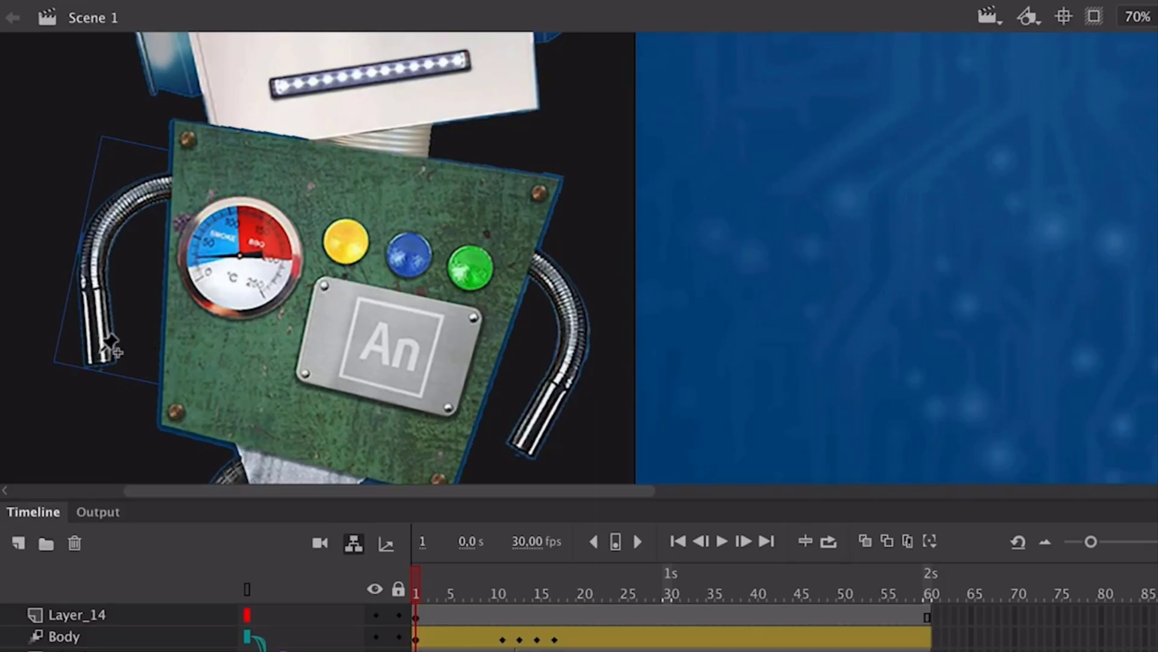
# Pin the arm at its end, elbow and shoulder, bend the end outward, and hide the mesh.
pyautogui.click(101, 352)
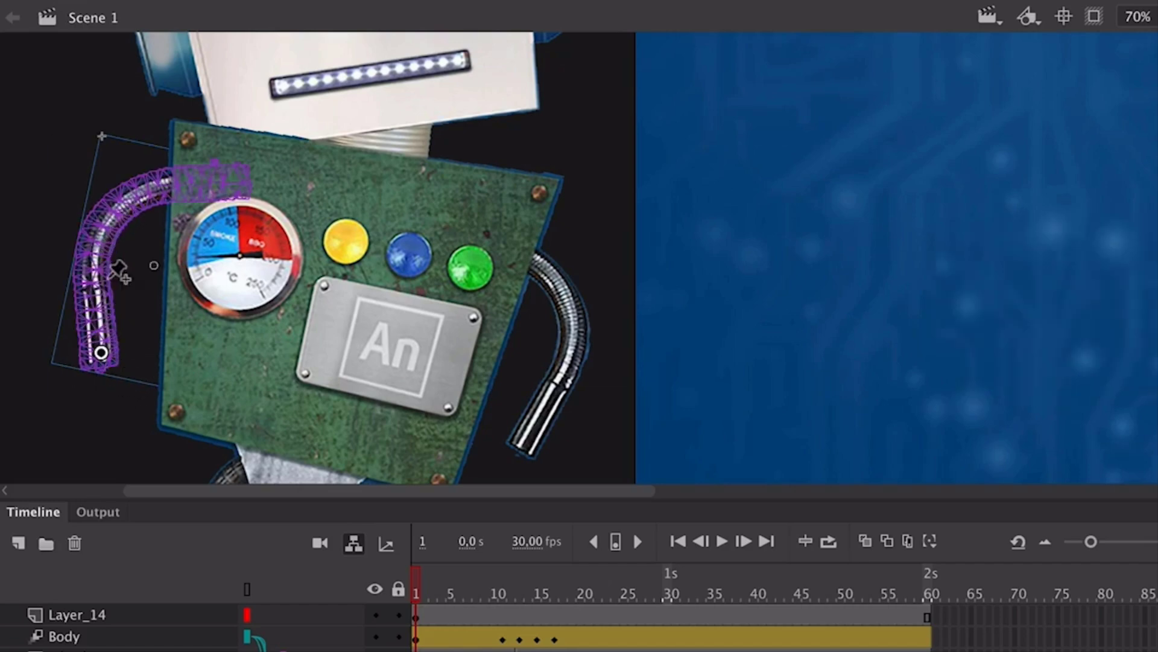
pyautogui.click(97, 243)
pyautogui.click(211, 182)
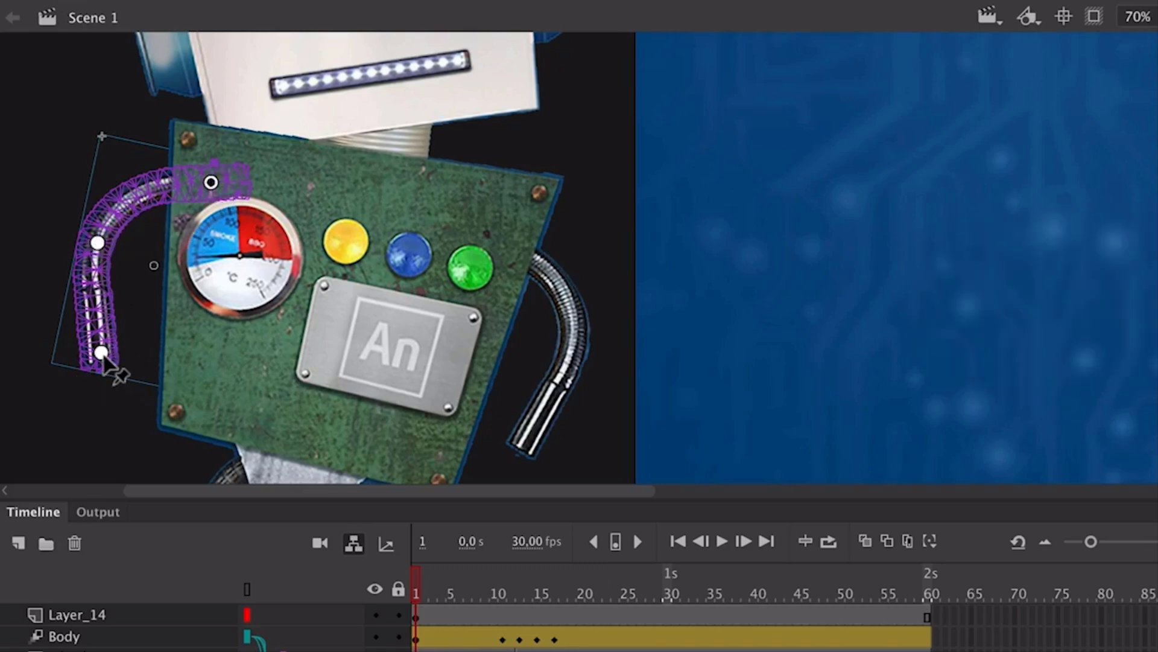
pyautogui.moveTo(101, 354); pyautogui.dragTo(45, 353)
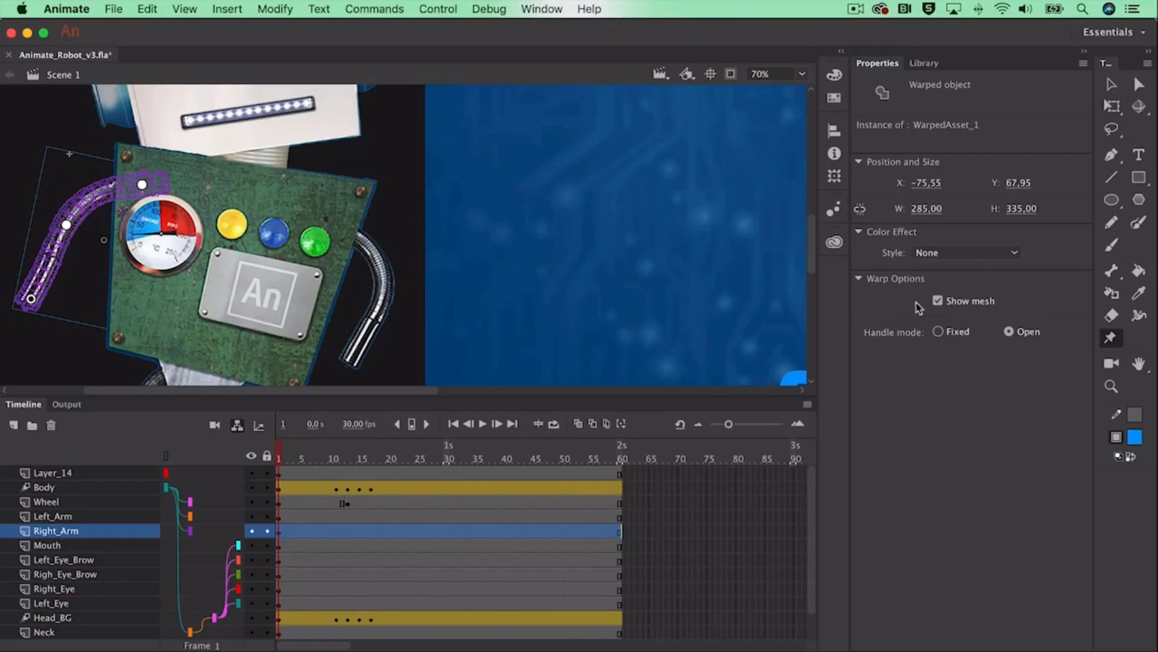
pyautogui.click(938, 301)
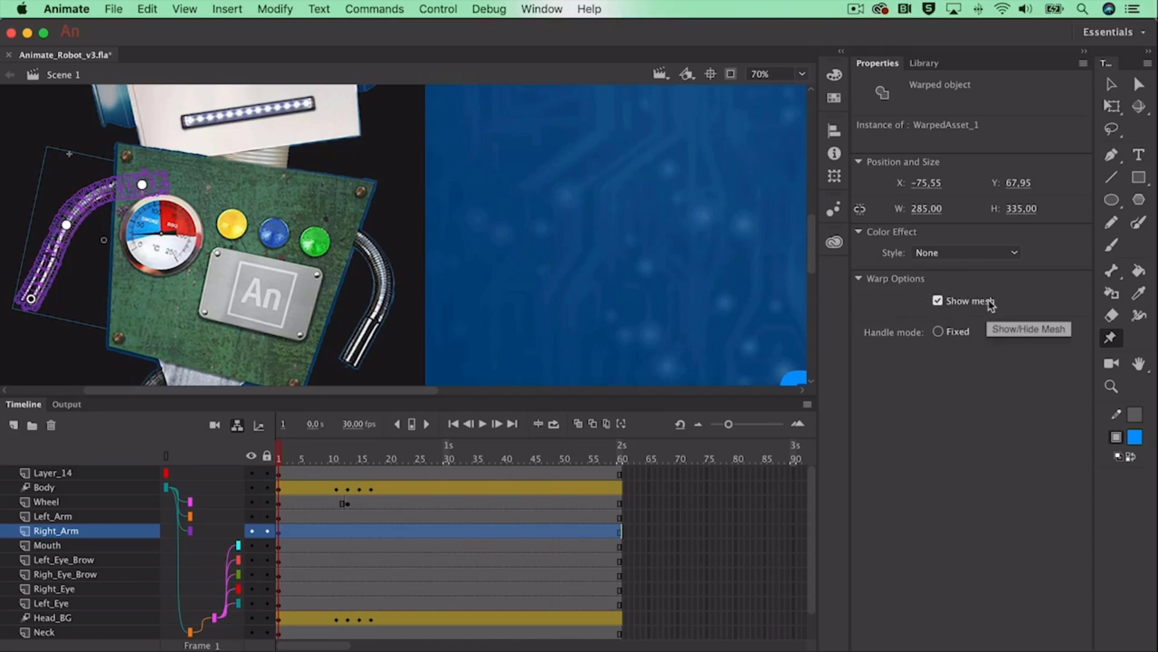
pyautogui.click(985, 302)
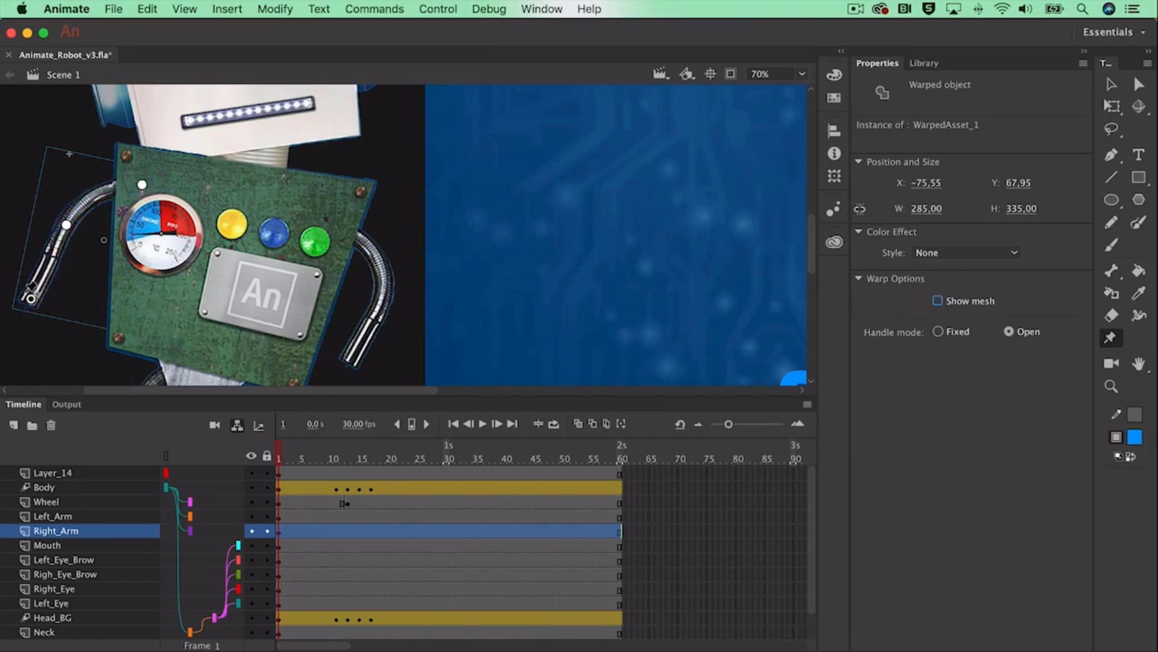
# Refine the warp, pushing the lower end outward and raising the middle bend up-left.
pyautogui.moveTo(30, 298); pyautogui.dragTo(75, 304)
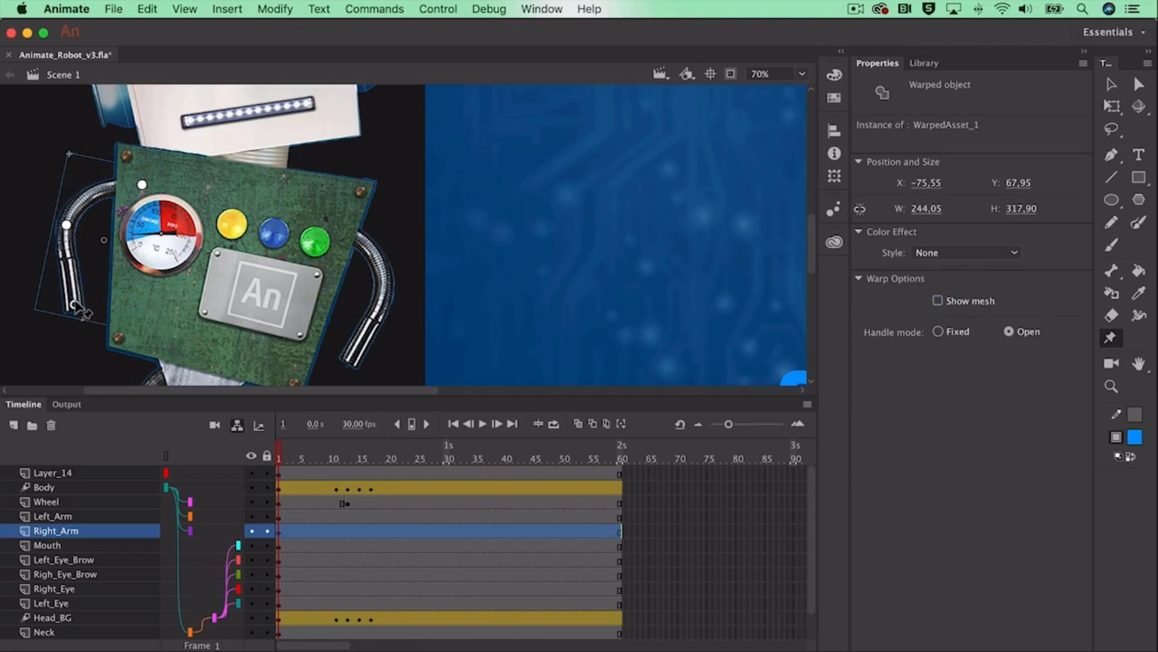
pyautogui.moveTo(75, 304); pyautogui.dragTo(21, 298)
pyautogui.moveTo(67, 225); pyautogui.dragTo(58, 222)
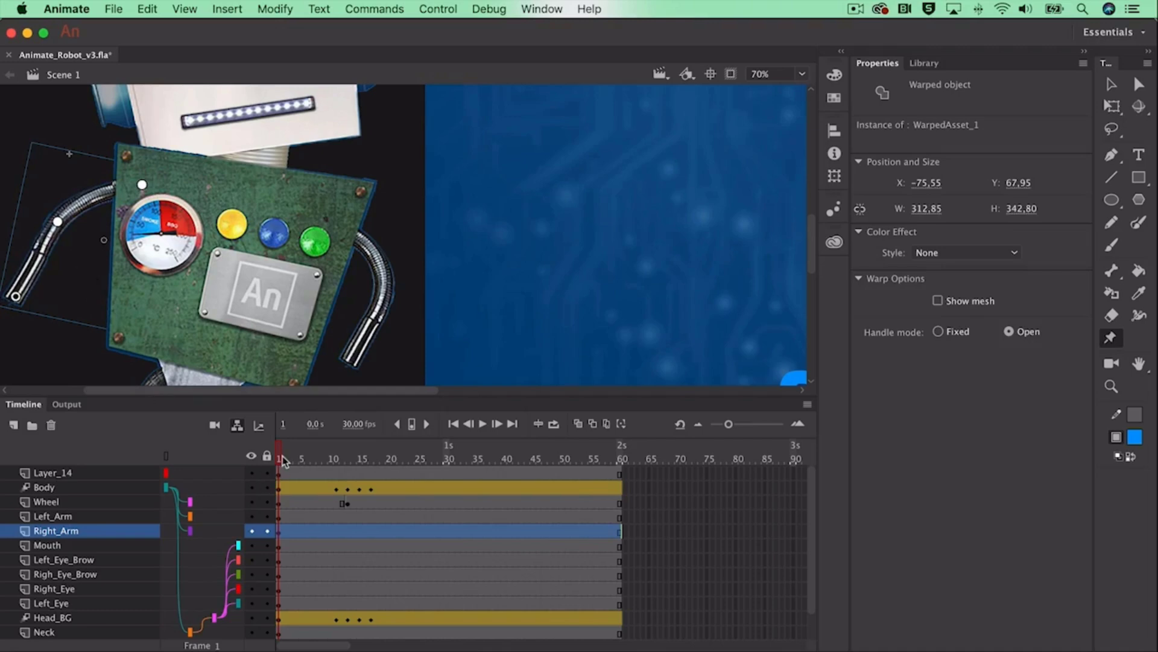
# Add a keyframe at frame 12 on Right_Arm and curl the arm's pins toward the chest.
pyautogui.moveTo(283, 457); pyautogui.dragTo(346, 457)
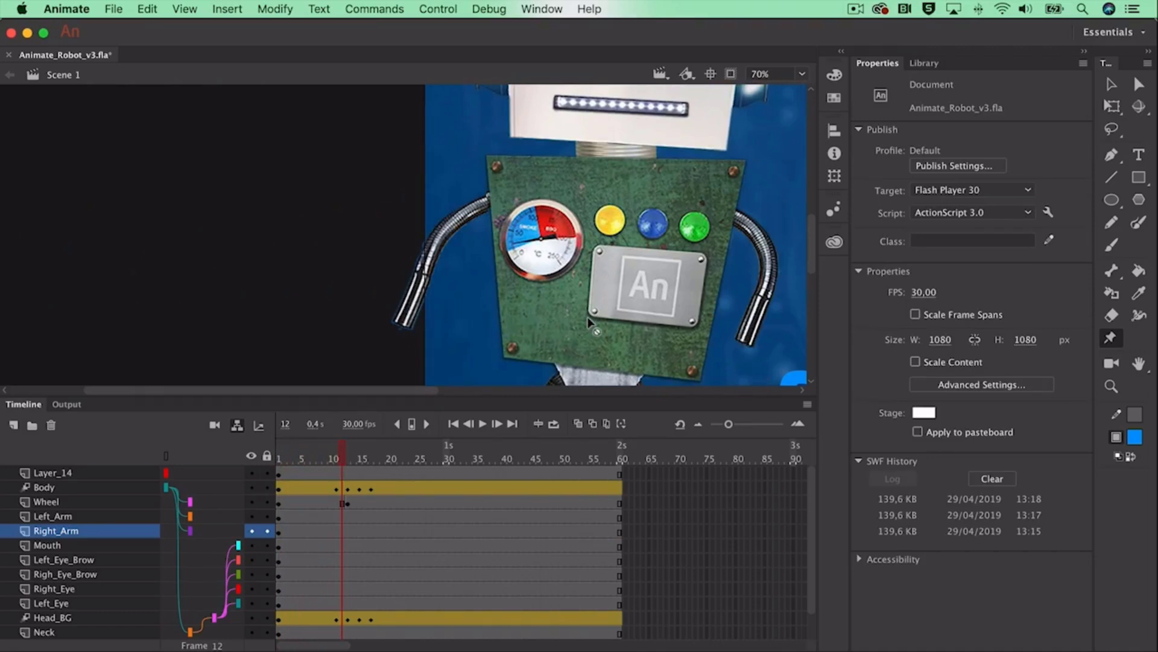
pyautogui.click(342, 526)
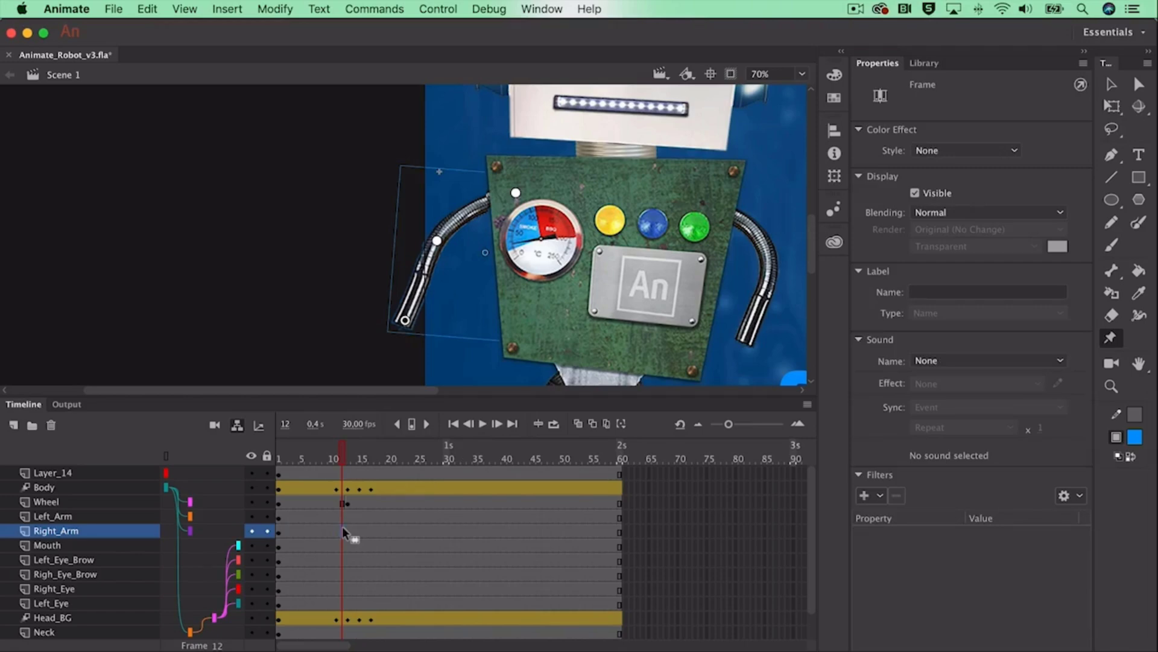
pyautogui.rightClick(342, 528)
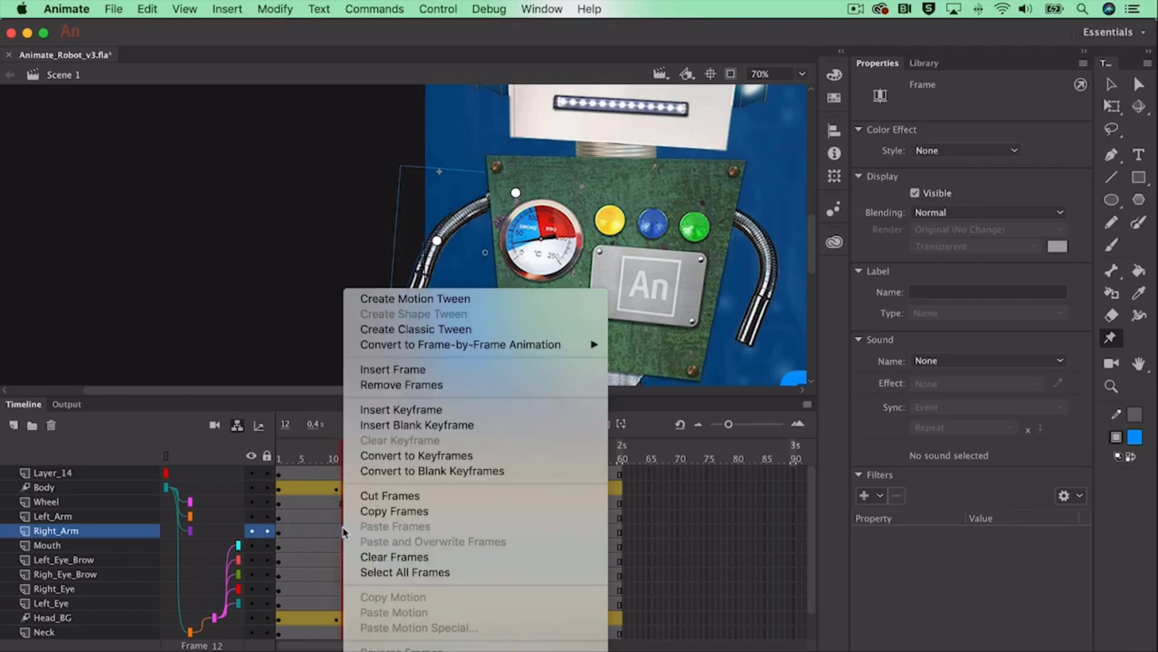
pyautogui.click(374, 412)
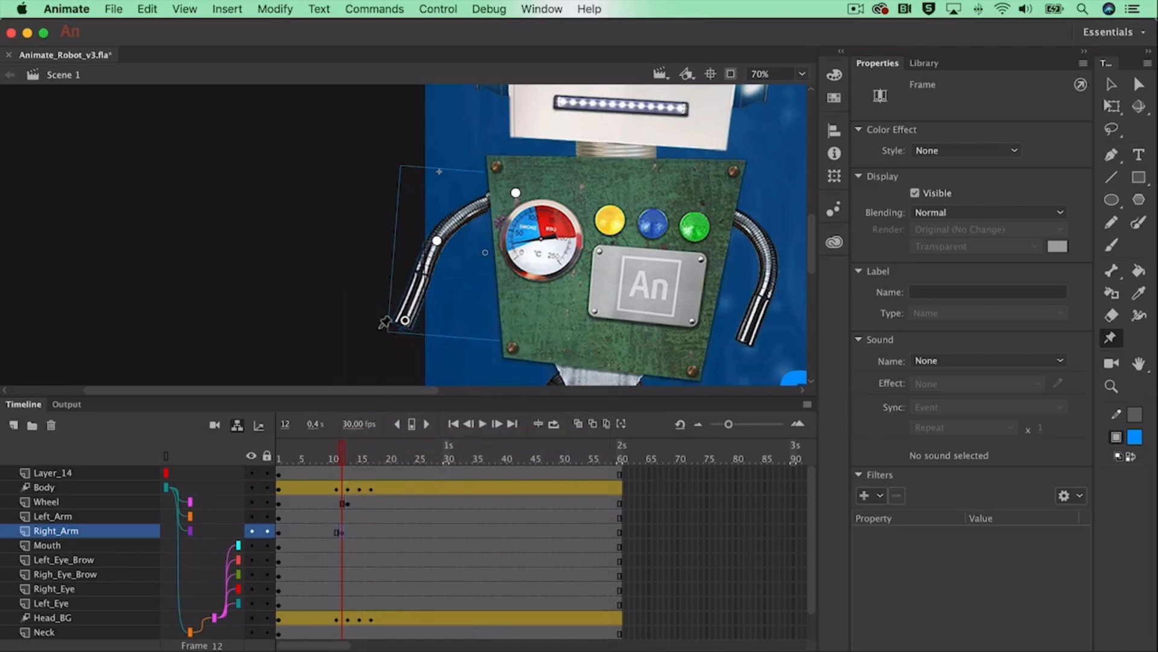
pyautogui.moveTo(408, 321); pyautogui.dragTo(533, 314)
pyautogui.moveTo(436, 243); pyautogui.dragTo(476, 252)
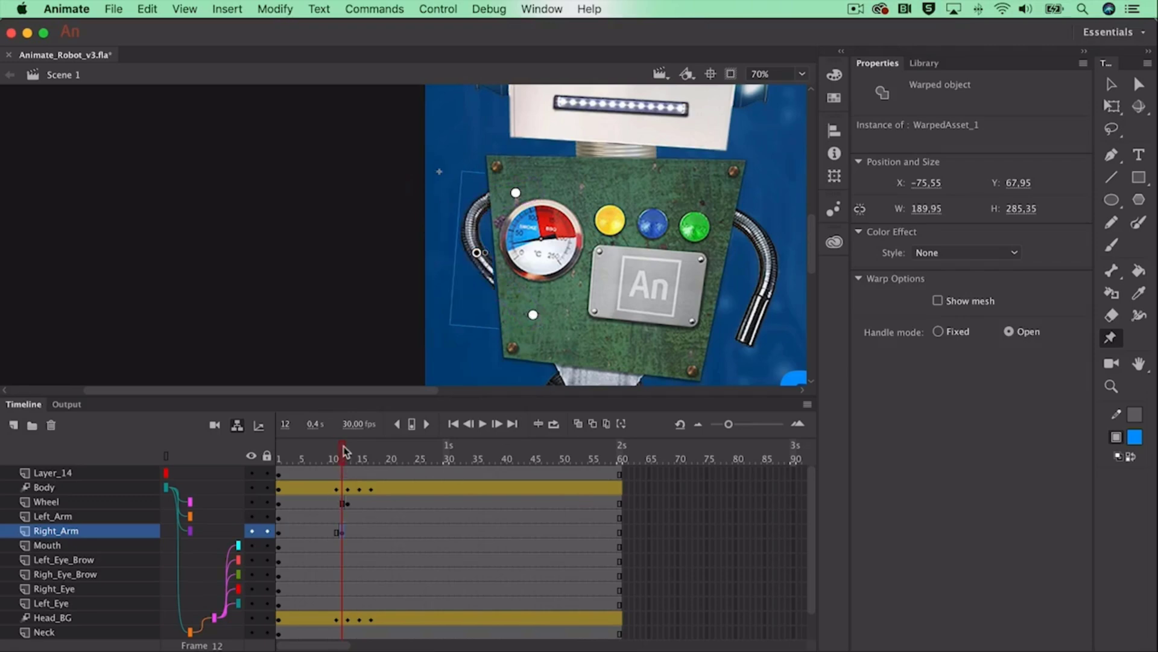
# Create a classic tween on the Right_Arm span between the two arm poses and preview it.
pyautogui.moveTo(342, 450)
pyautogui.mouseDown()
pyautogui.moveTo(310, 449)
pyautogui.moveTo(348, 450)
pyautogui.moveTo(325, 449)
pyautogui.mouseUp()
pyautogui.click(324, 532)
pyautogui.rightClick(324, 530)
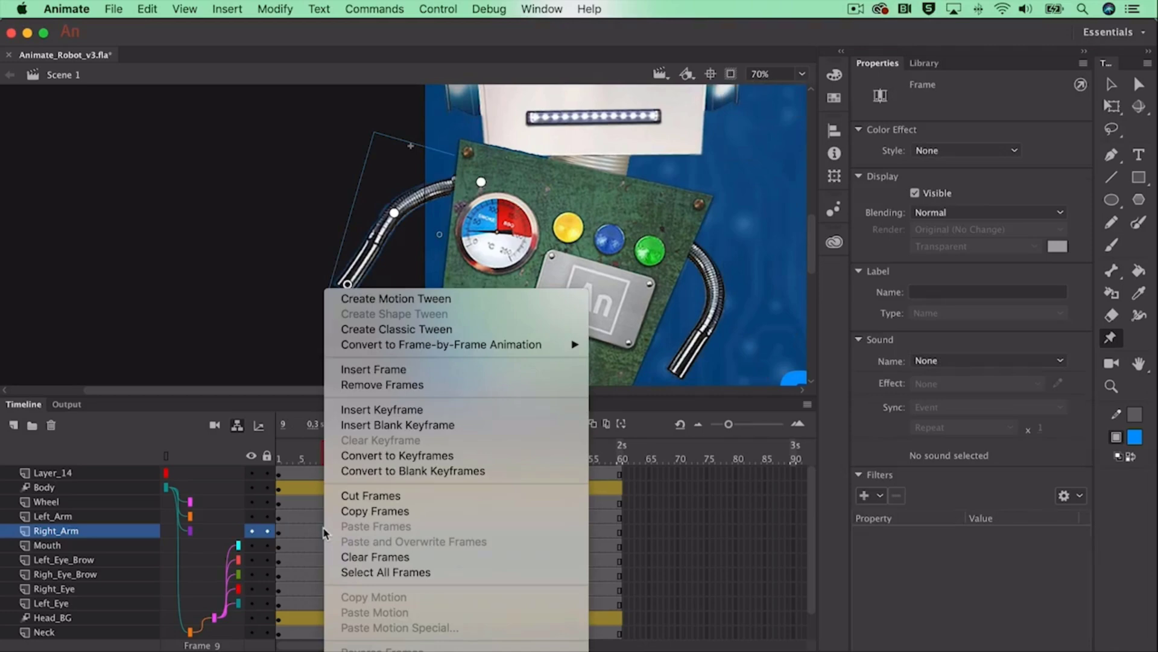
pyautogui.click(402, 338)
pyautogui.click(318, 453)
pyautogui.moveTo(318, 454)
pyautogui.mouseDown()
pyautogui.moveTo(278, 454)
pyautogui.moveTo(336, 454)
pyautogui.moveTo(253, 453)
pyautogui.moveTo(347, 459)
pyautogui.moveTo(319, 462)
pyautogui.mouseUp()
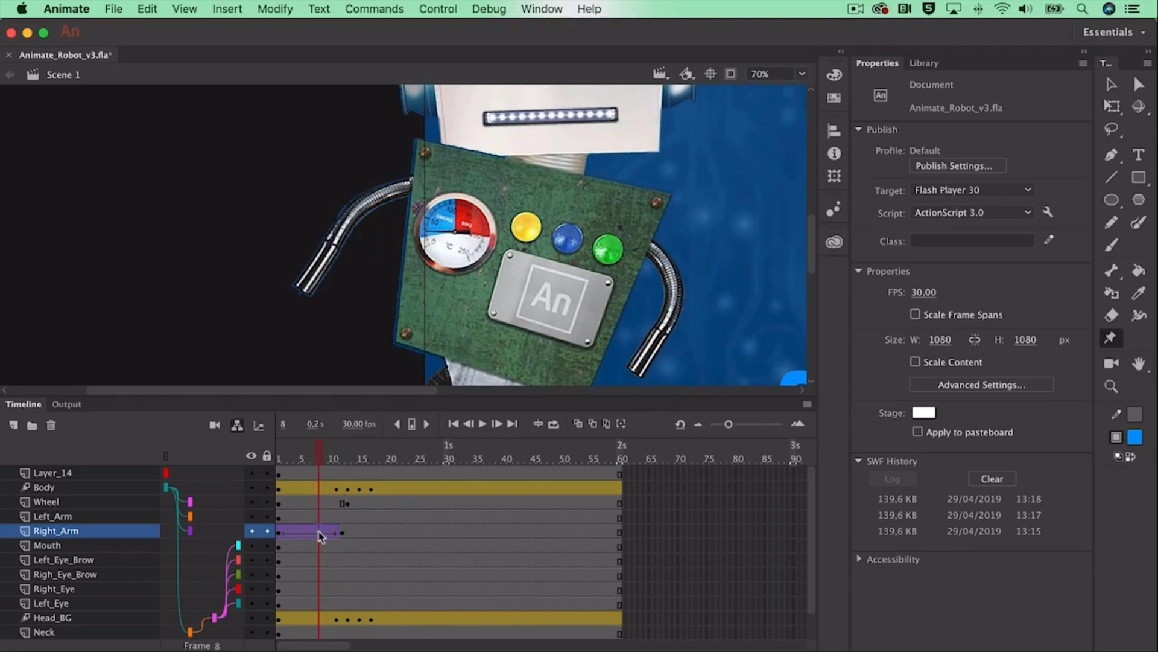
# Insert a keyframe at frame 9 inside the Right_Arm tween.
pyautogui.click(318, 532)
pyautogui.click(322, 457)
pyautogui.moveTo(321, 457)
pyautogui.mouseDown()
pyautogui.moveTo(342, 457)
pyautogui.moveTo(326, 454)
pyautogui.mouseUp()
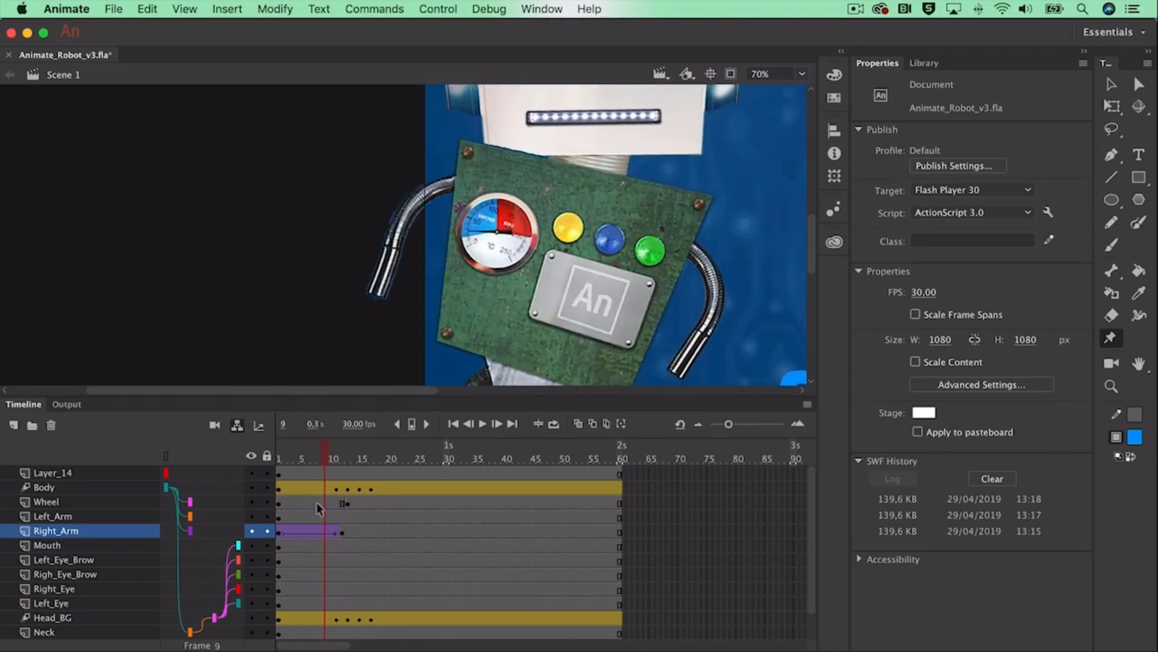
pyautogui.click(325, 533)
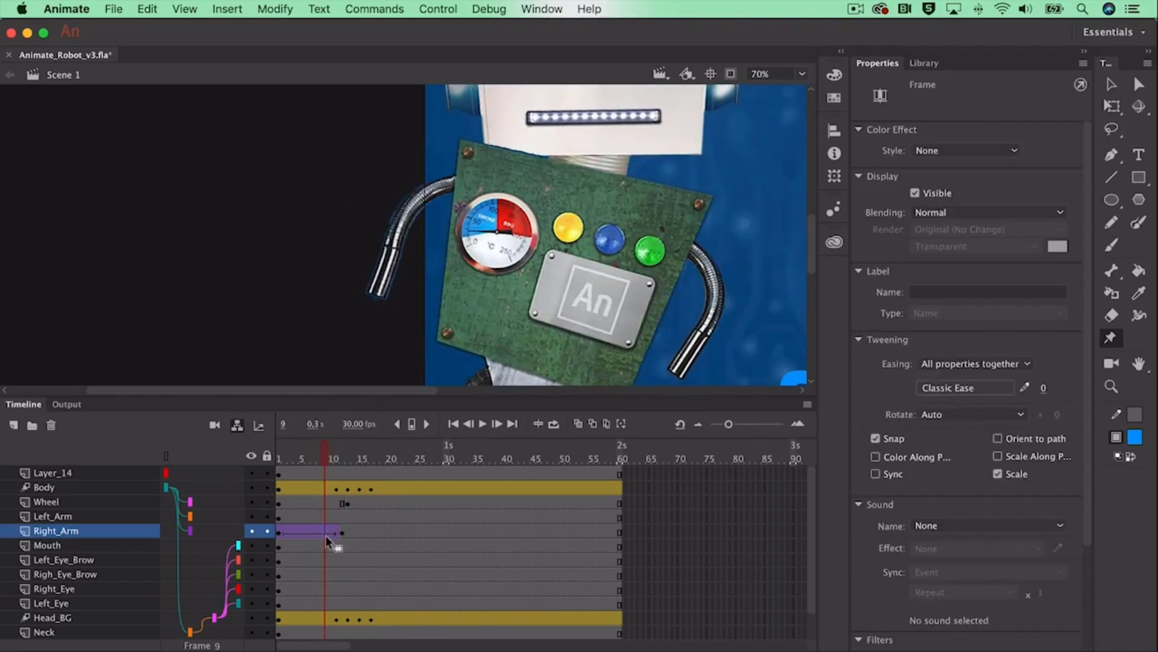
pyautogui.rightClick(325, 534)
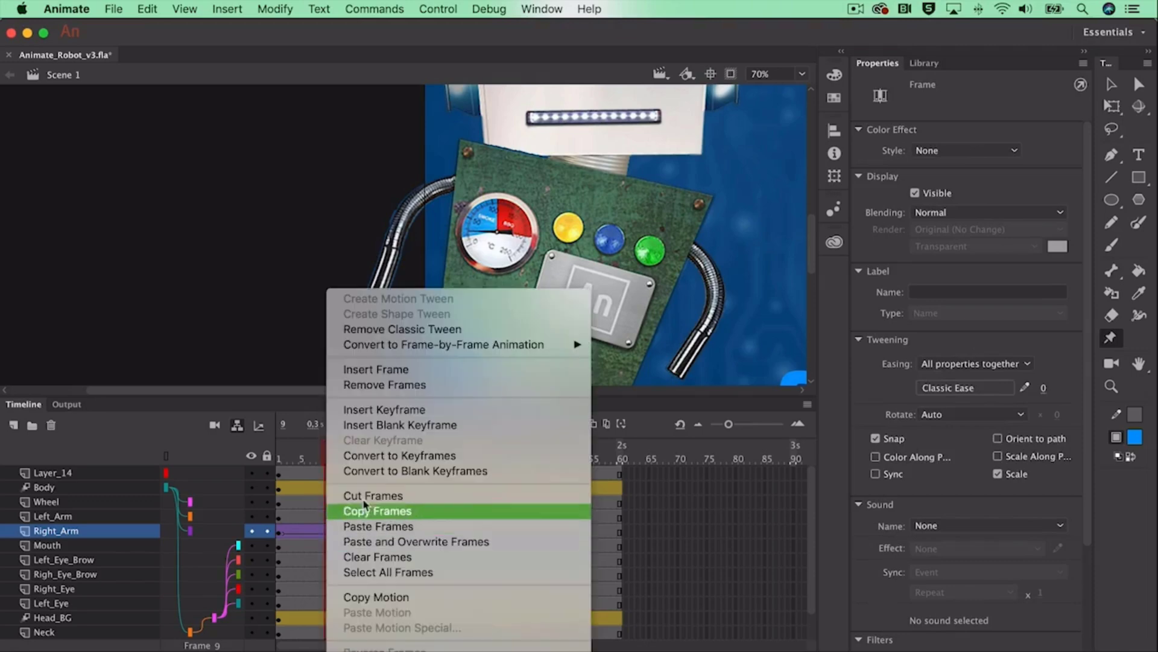
pyautogui.click(378, 411)
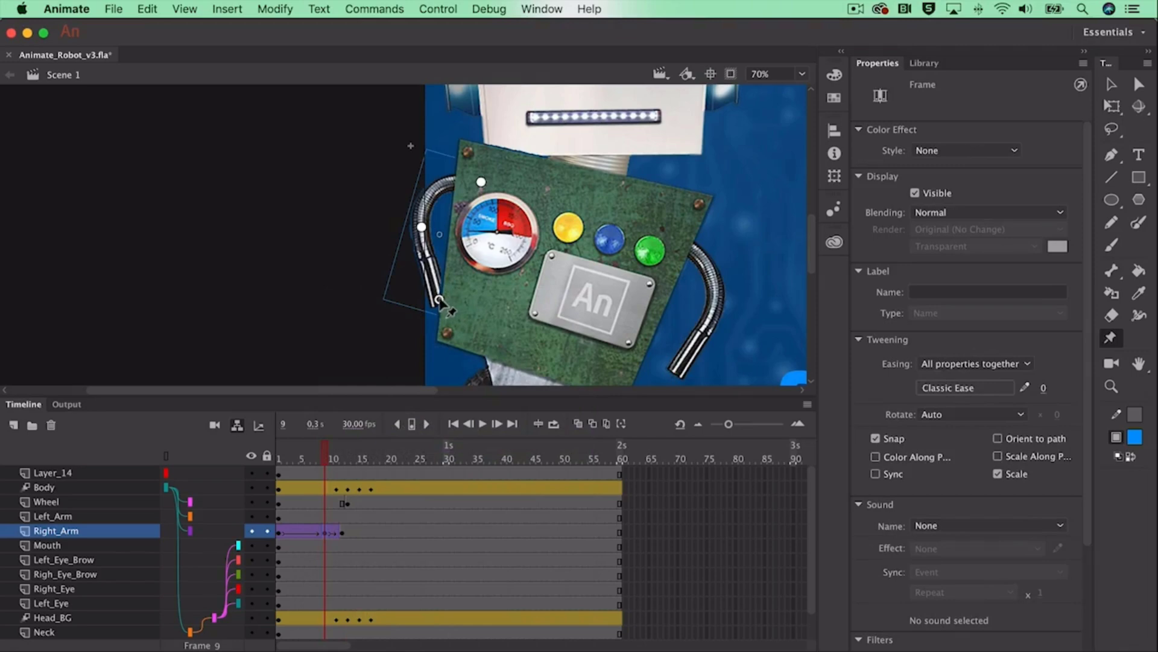
# Bend the arm's lower joint out to the left at frame 9, then preview the motion.
pyautogui.moveTo(441, 301); pyautogui.dragTo(410, 298)
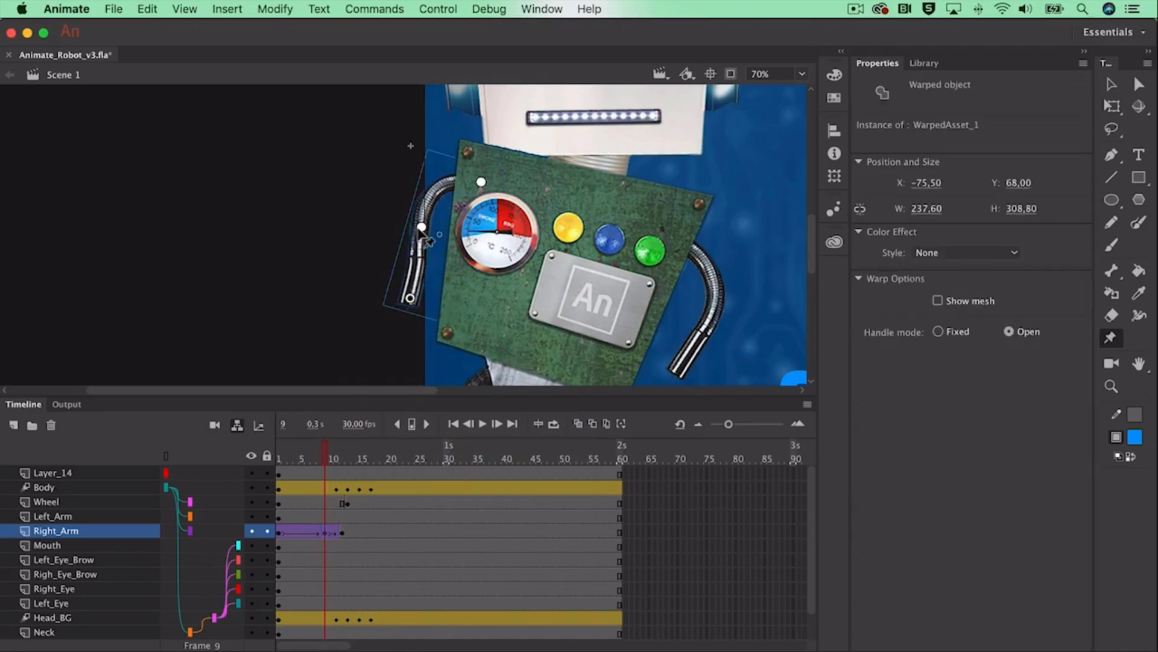
pyautogui.moveTo(421, 228); pyautogui.dragTo(415, 225)
pyautogui.click(411, 299)
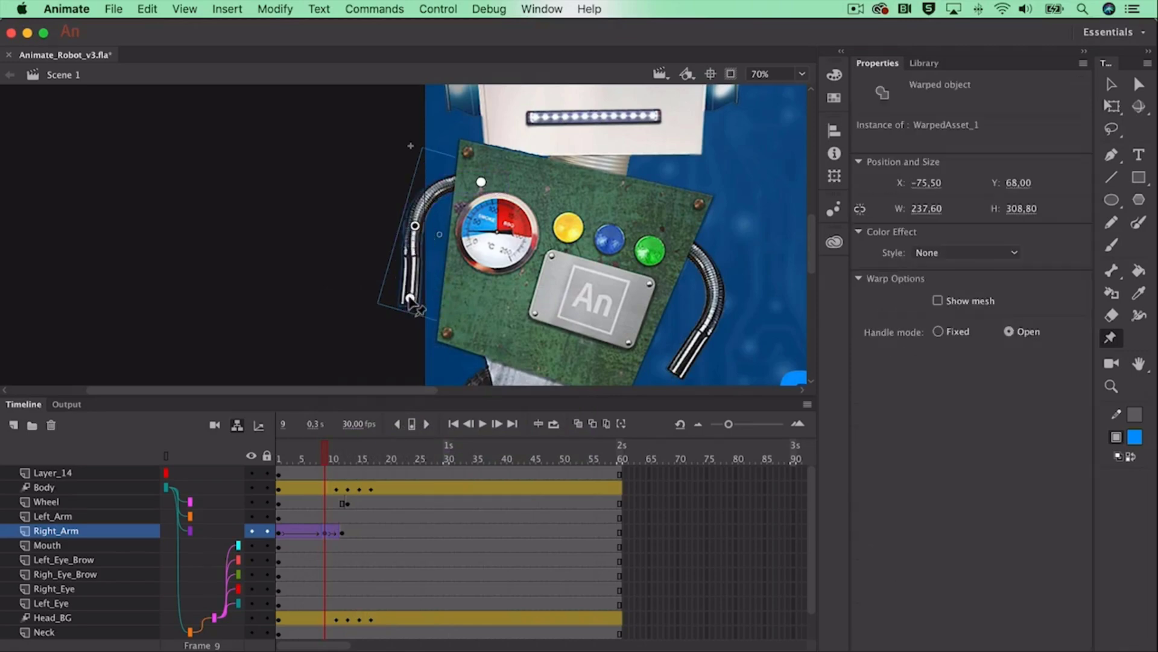
pyautogui.moveTo(411, 299); pyautogui.dragTo(386, 296)
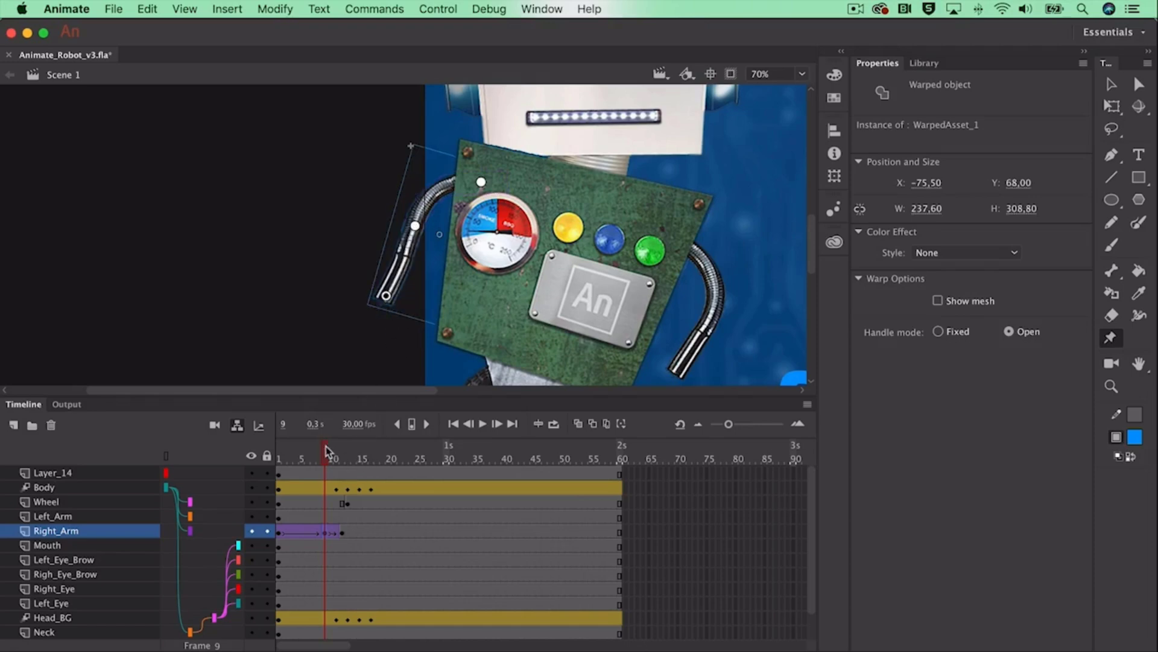
pyautogui.moveTo(326, 451); pyautogui.dragTo(359, 448)
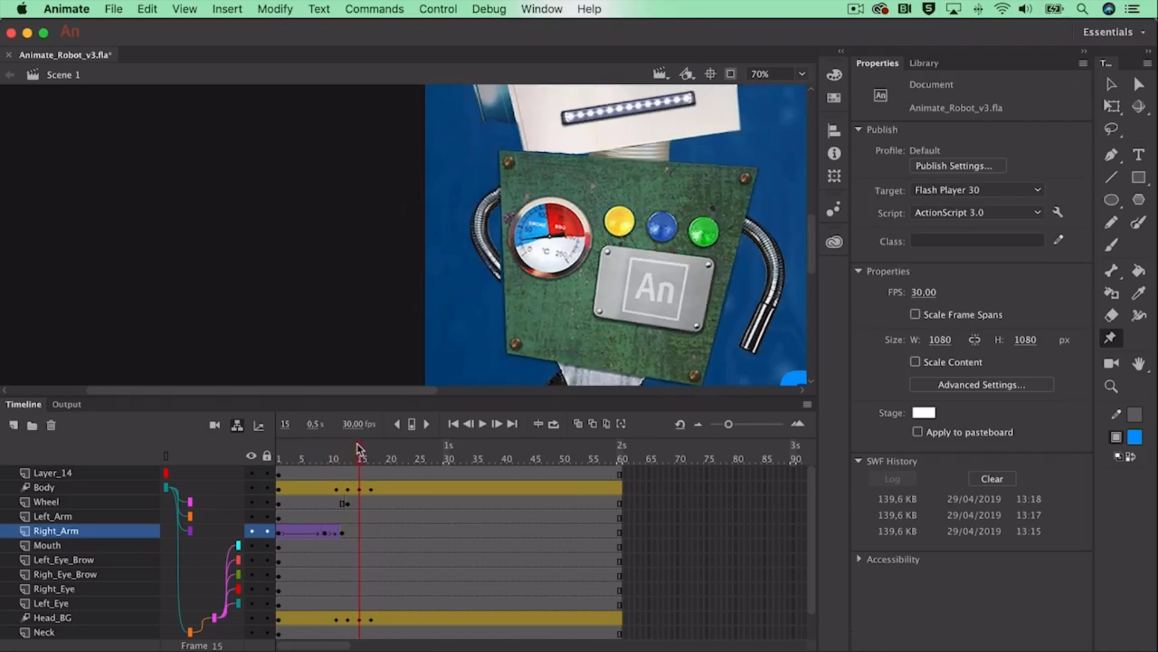
# Insert a keyframe at frame 14 on Right_Arm and create a classic tween leading into it.
pyautogui.click(356, 531)
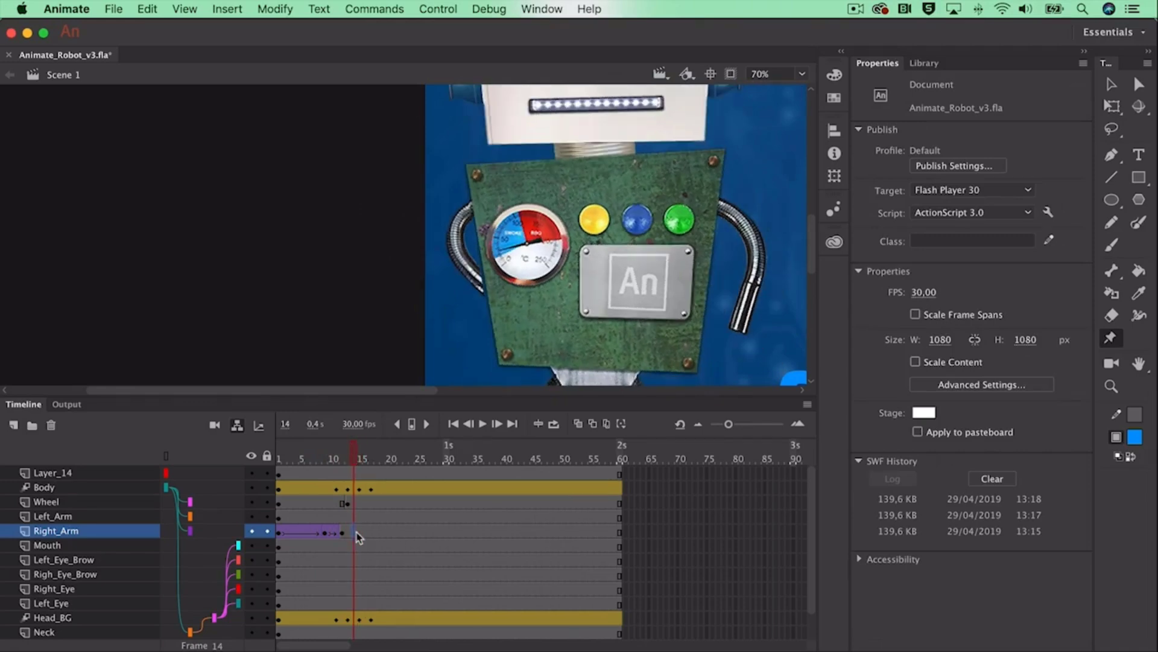
pyautogui.rightClick(356, 532)
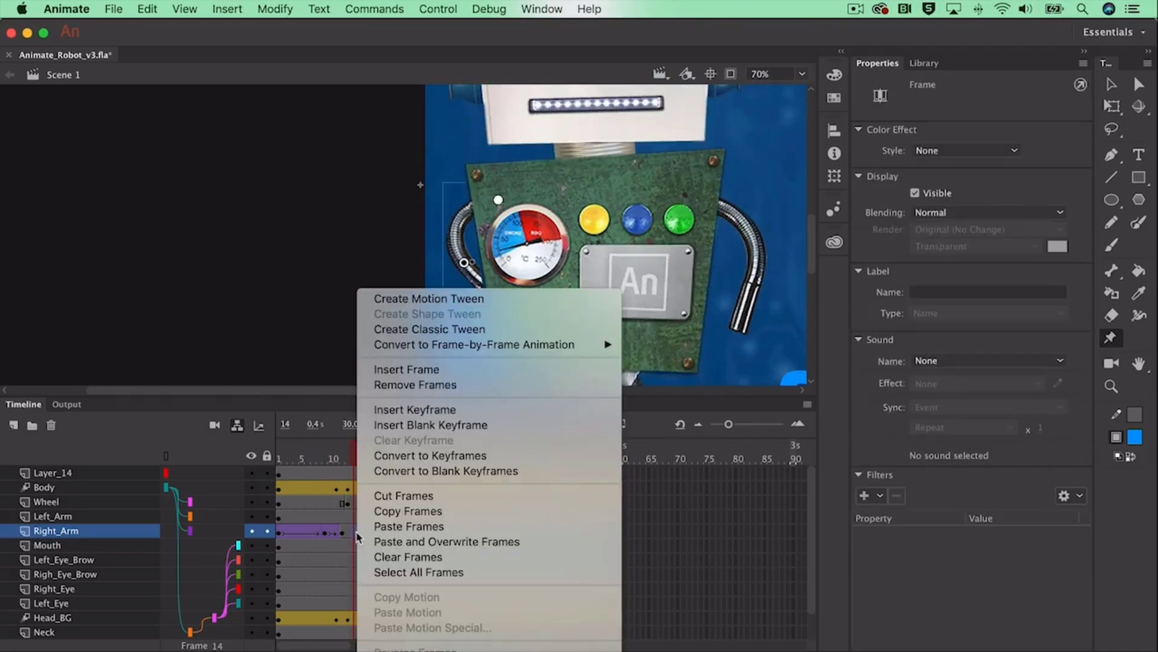
pyautogui.click(400, 410)
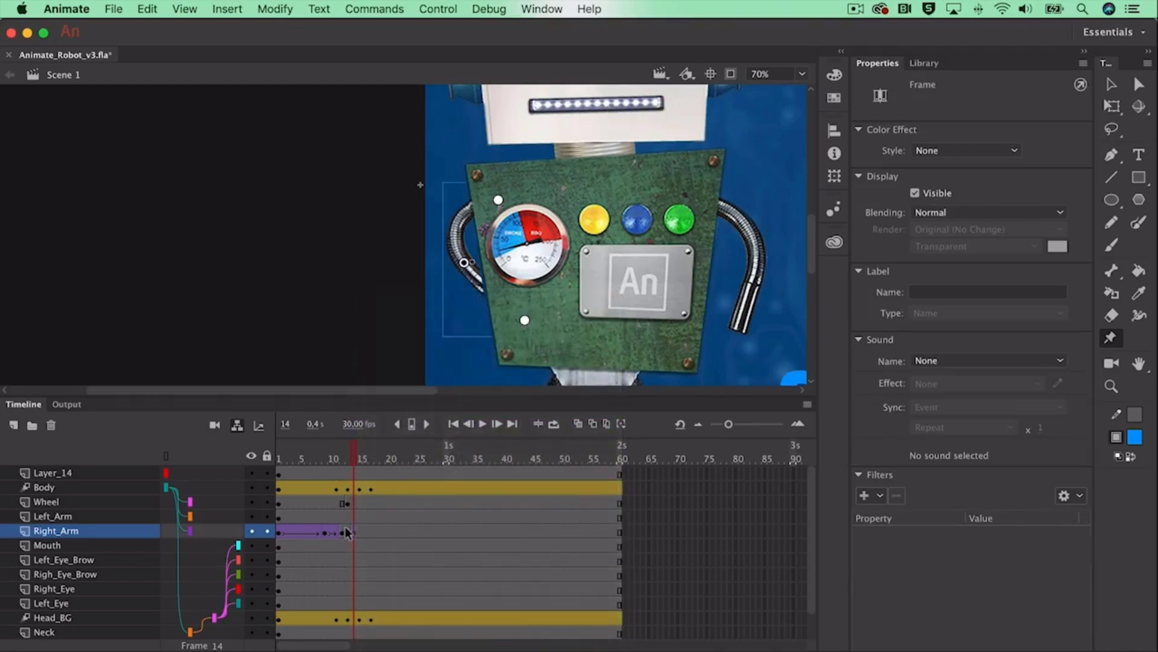
pyautogui.click(346, 531)
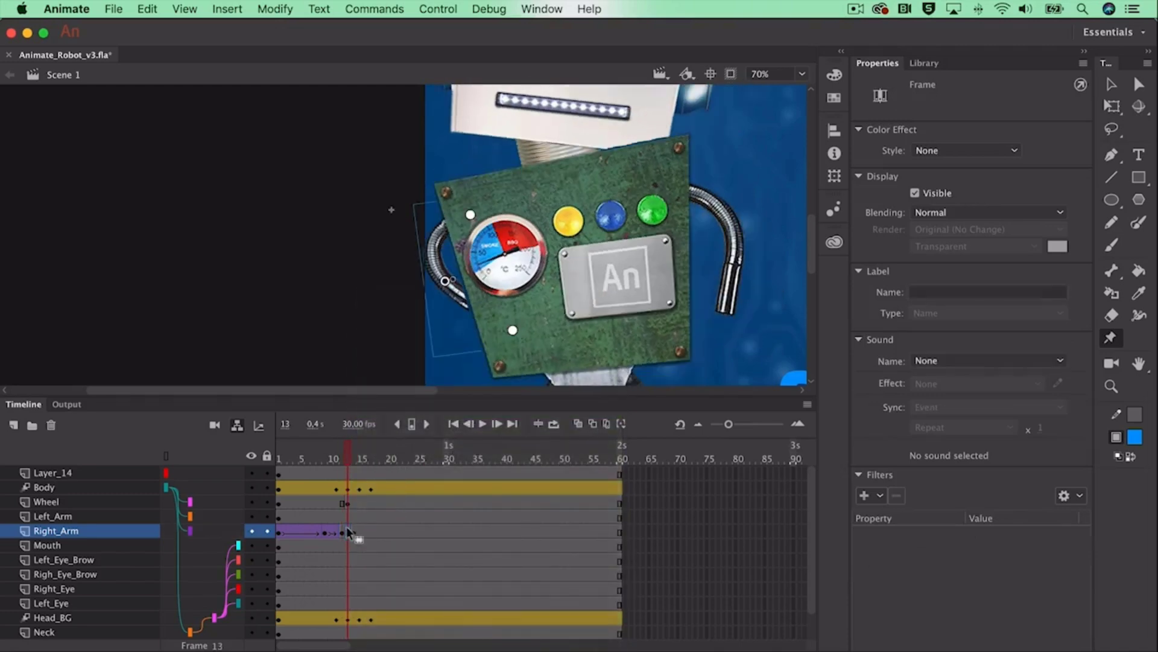
pyautogui.rightClick(348, 529)
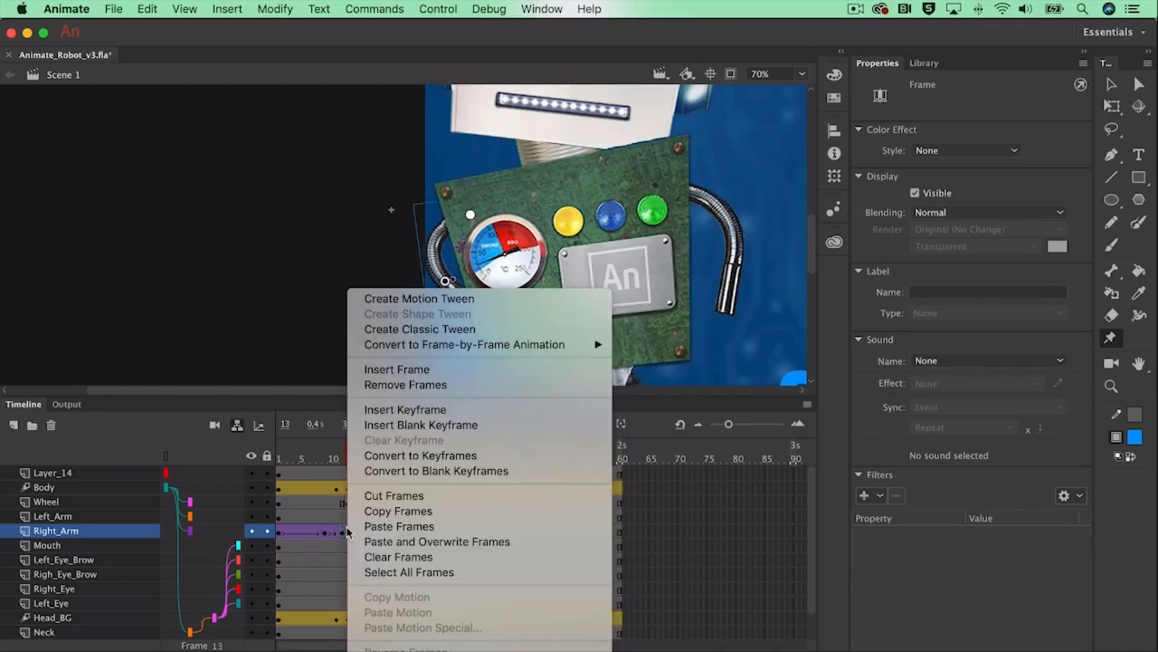
pyautogui.click(403, 330)
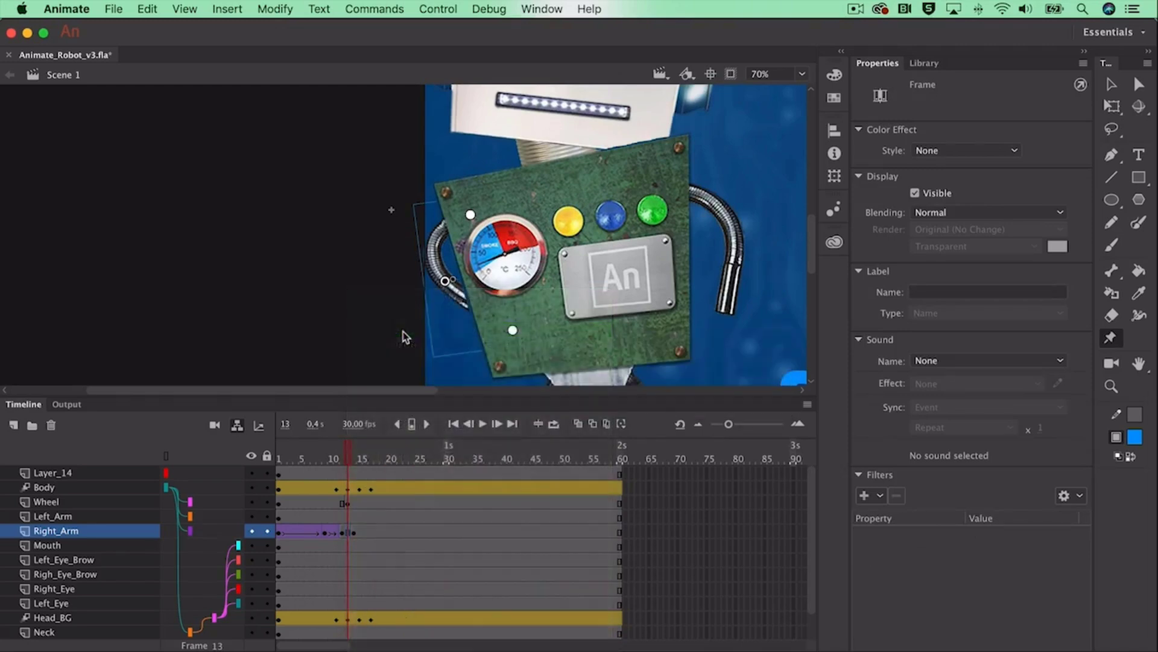
# At frame 14, warp the right arm straighter downward with a new pin, then preview the motion.
pyautogui.click(353, 458)
pyautogui.click(492, 323)
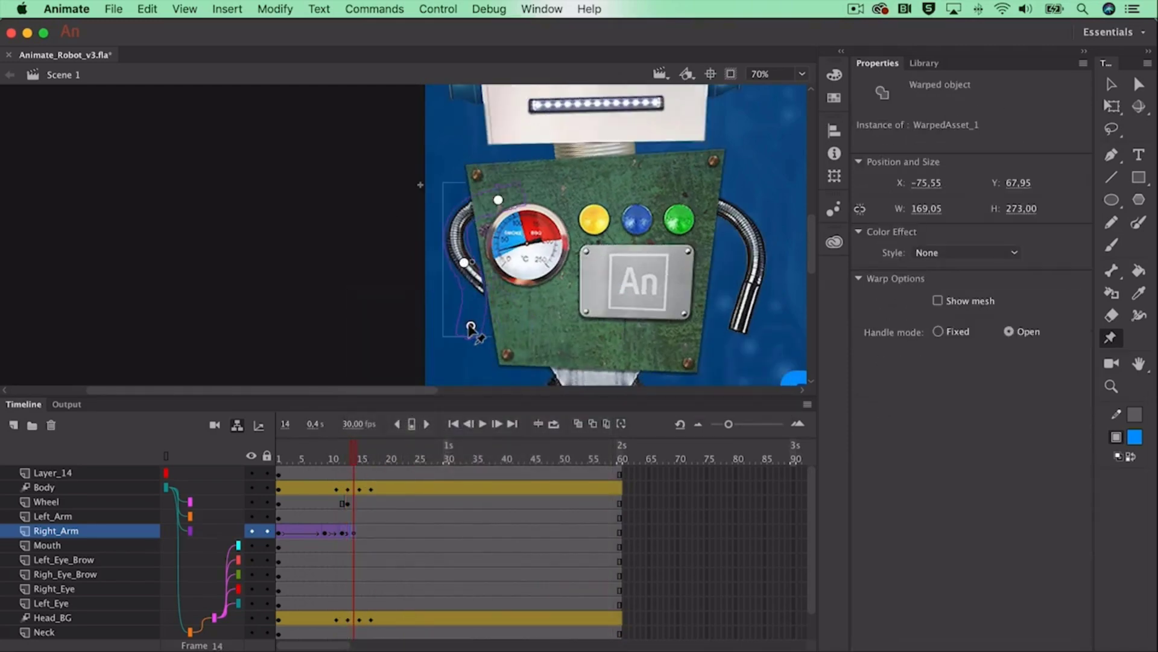
pyautogui.click(471, 328)
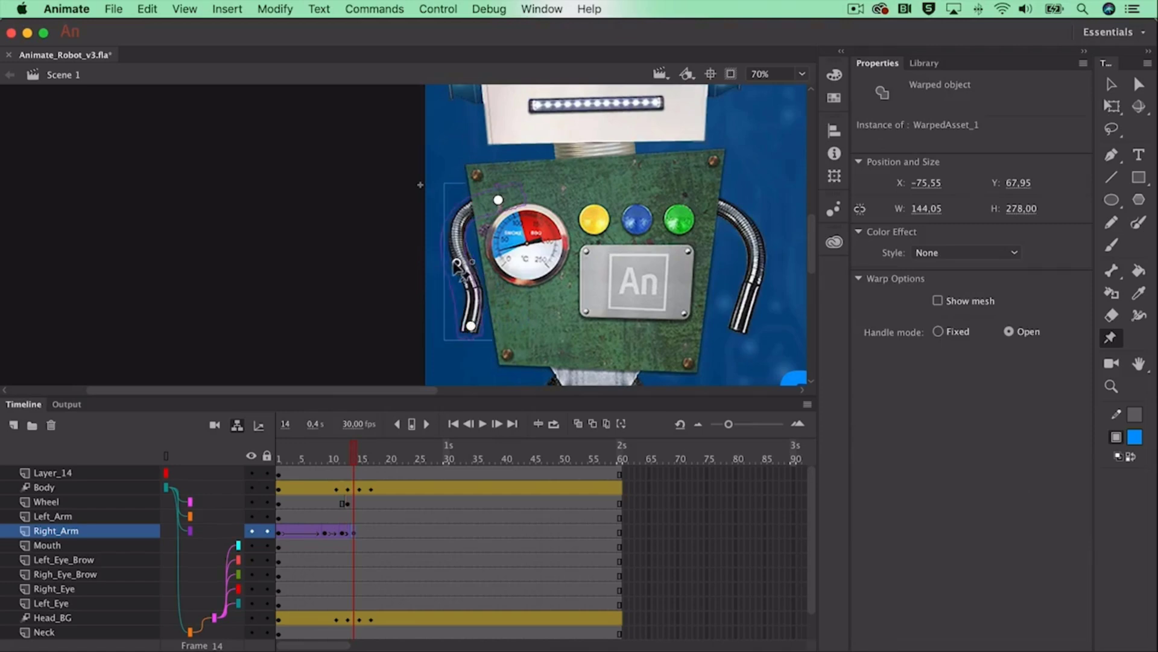
pyautogui.moveTo(457, 265); pyautogui.dragTo(454, 263)
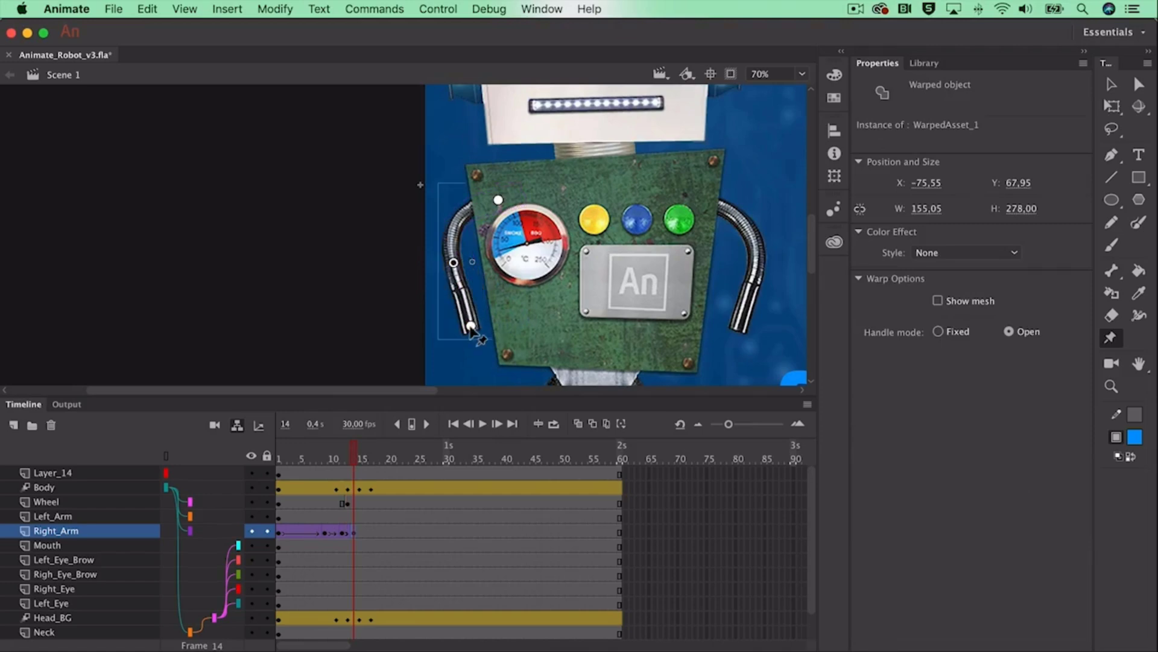
pyautogui.moveTo(472, 328); pyautogui.dragTo(464, 325)
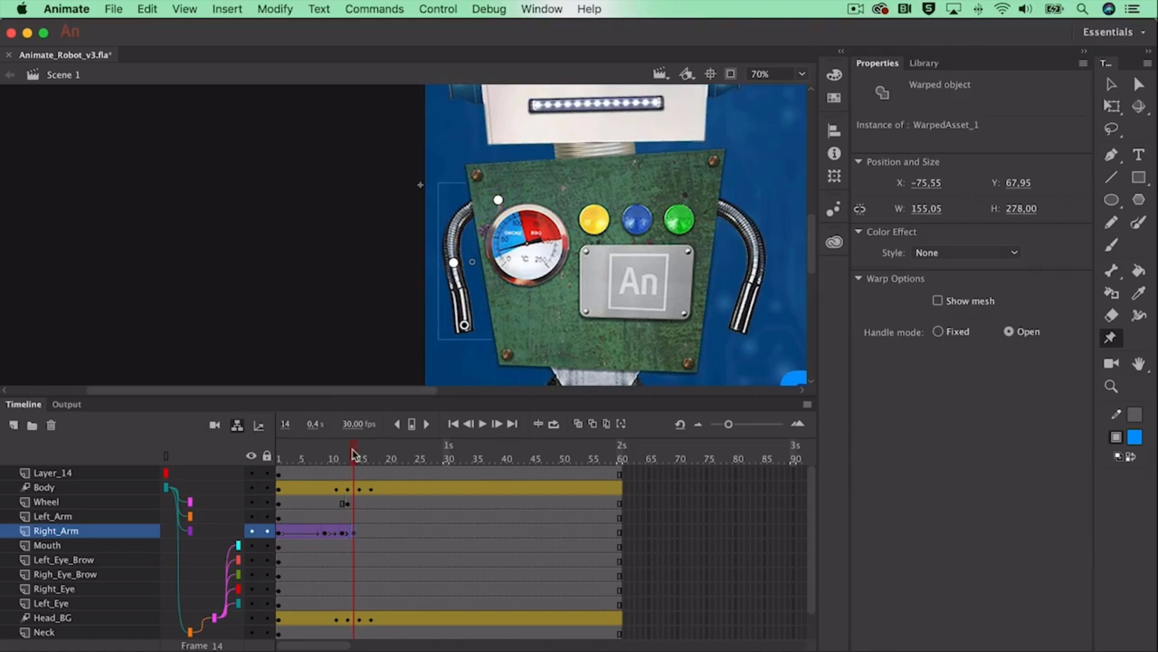
pyautogui.moveTo(354, 454)
pyautogui.mouseDown()
pyautogui.moveTo(318, 454)
pyautogui.moveTo(356, 454)
pyautogui.mouseUp()
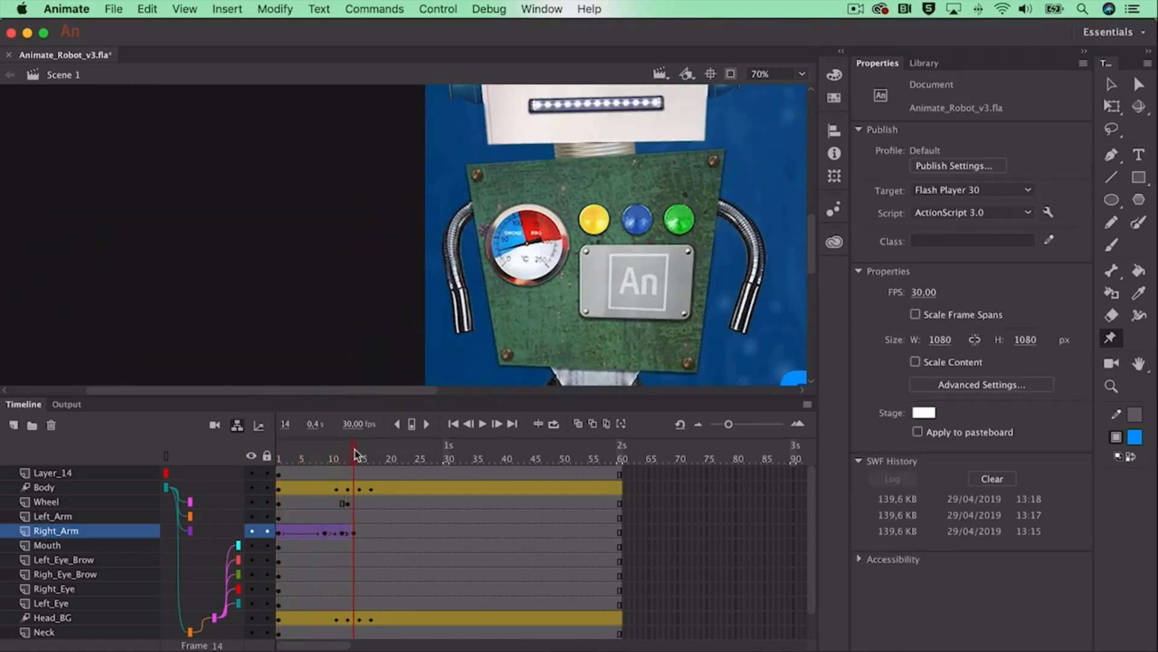
# Create a classic tween on the Left_Arm layer's frame span around frame 10.
pyautogui.click(77, 517)
pyautogui.click(325, 517)
pyautogui.click(684, 362)
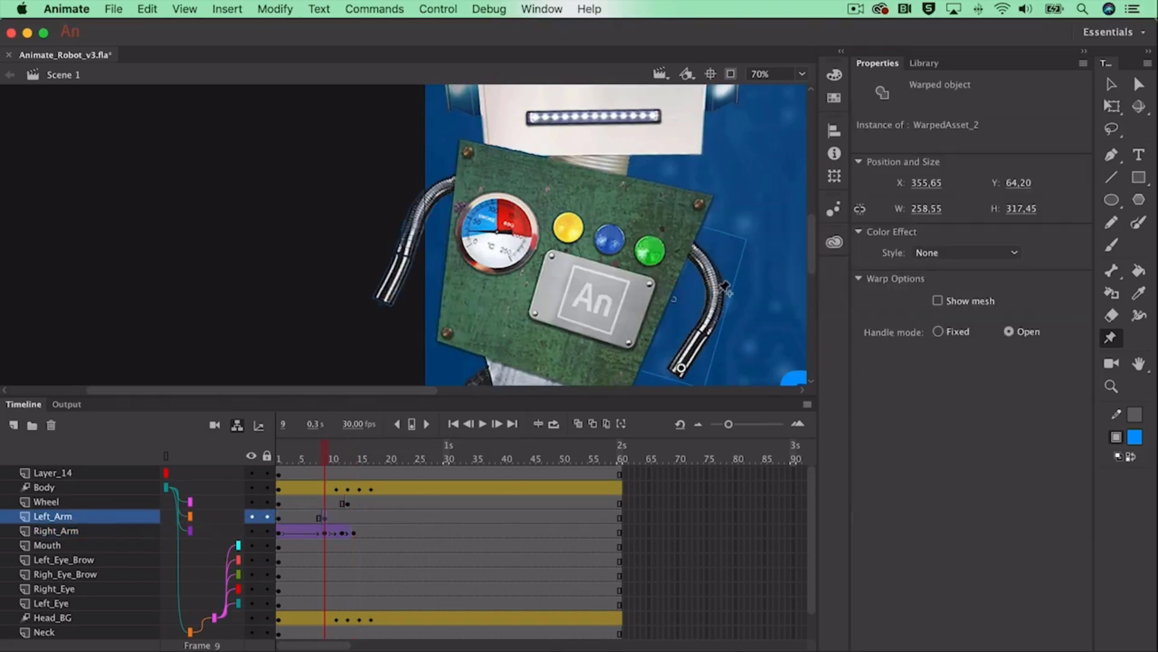
pyautogui.click(339, 516)
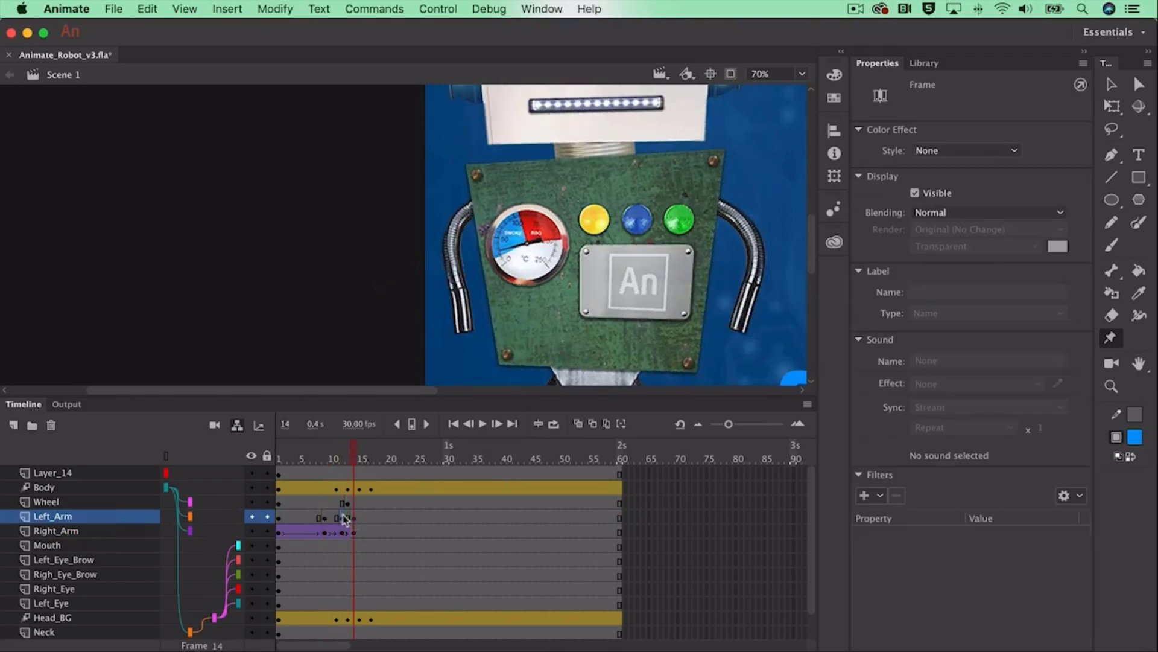
pyautogui.click(750, 337)
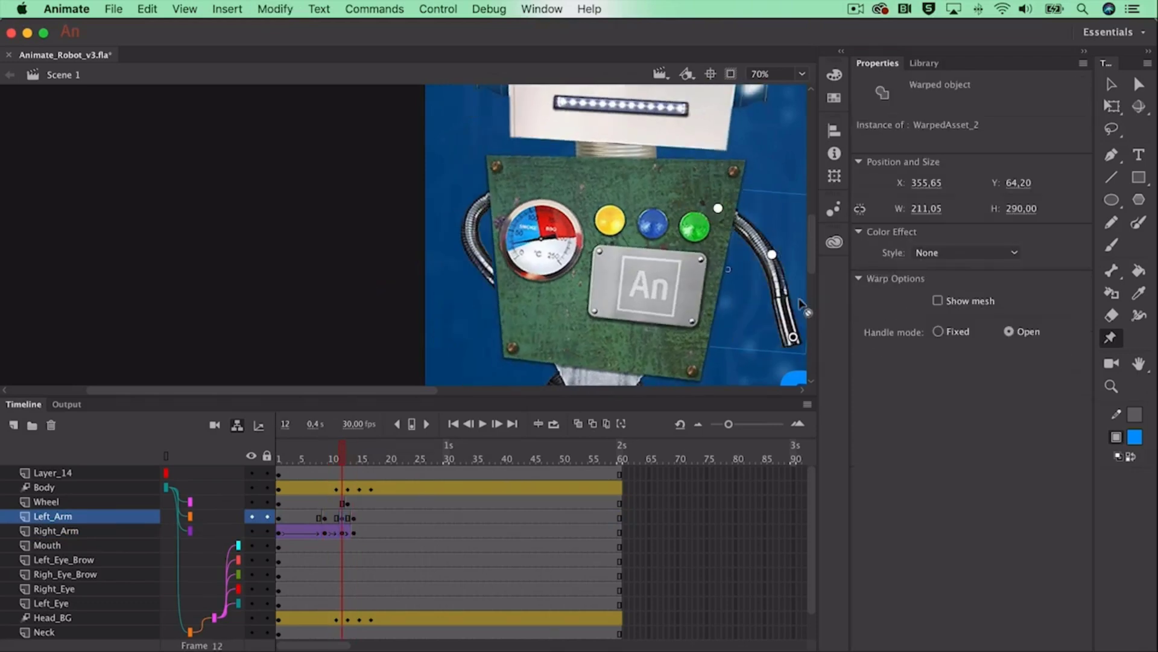
pyautogui.rightClick(332, 517)
pyautogui.click(452, 333)
# Insert a keyframe at frame 14 on Left_Arm, preview the tween, and zoom the stage out.
pyautogui.rightClick(354, 516)
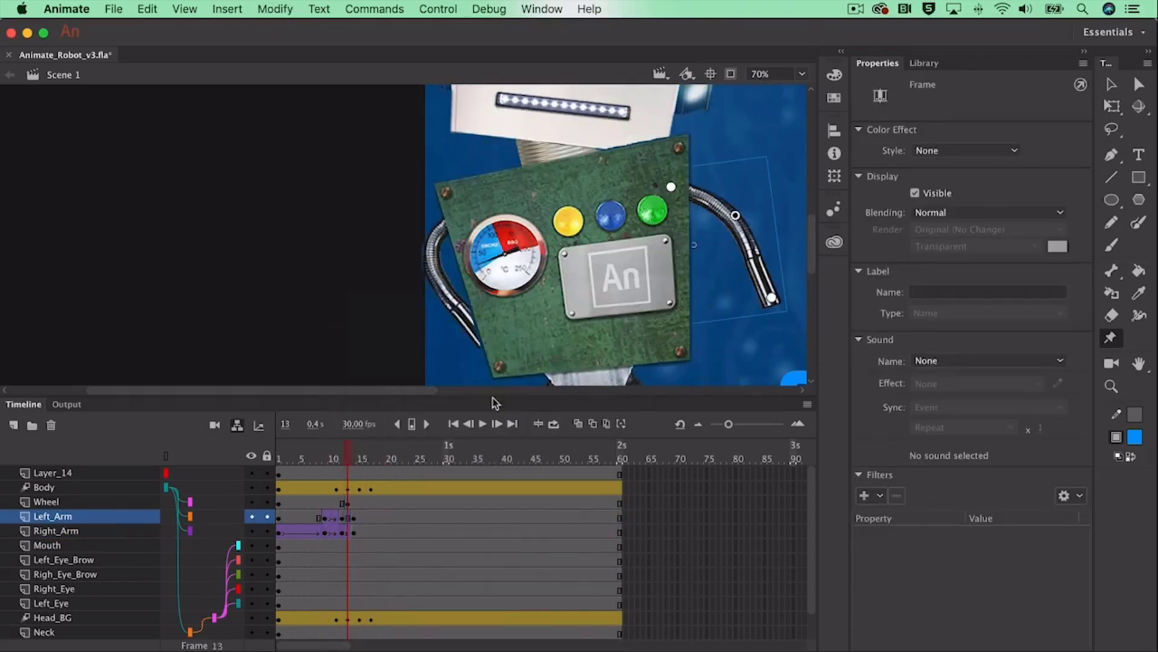
pyautogui.click(388, 416)
pyautogui.click(359, 457)
pyautogui.moveTo(359, 456); pyautogui.dragTo(421, 454)
pyautogui.press('z')
pyautogui.hotkey('ctrl', '-')
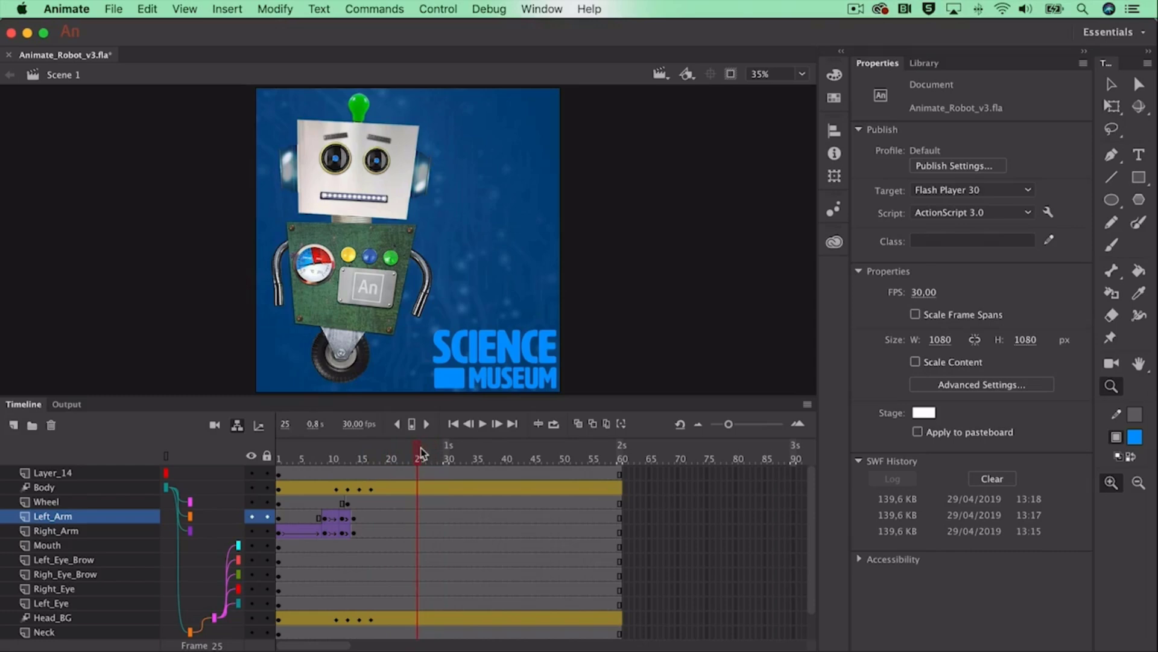
# Scrub the playhead through frame 53 and on to frame 90 to preview the robot animation.
pyautogui.moveTo(420, 454); pyautogui.dragTo(580, 450)
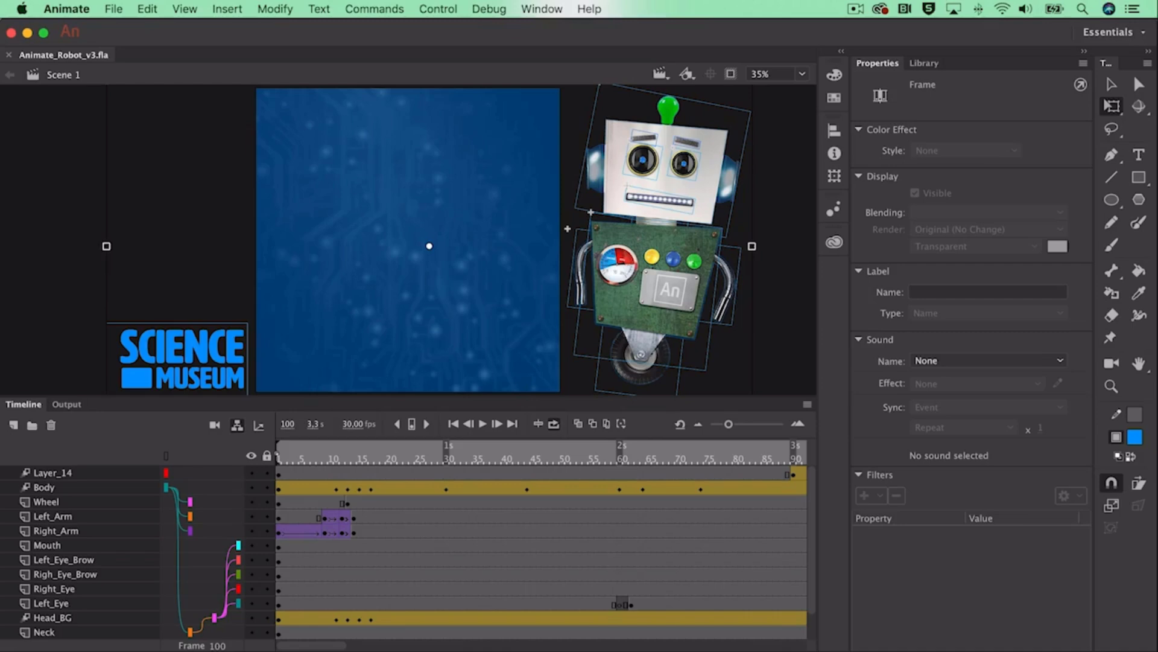
pyautogui.moveTo(449, 462); pyautogui.dragTo(273, 464)
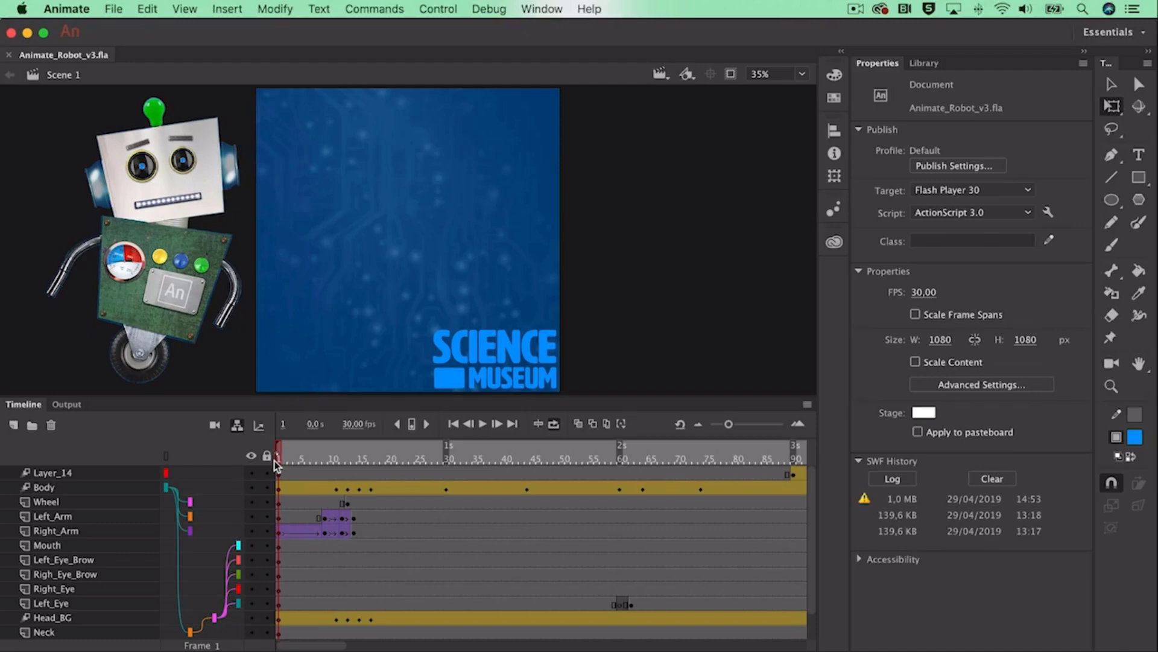
# Export the video as Animate_Robot_Final.mov in the Robot folder for conversion in Media Encoder.
pyautogui.click(114, 7)
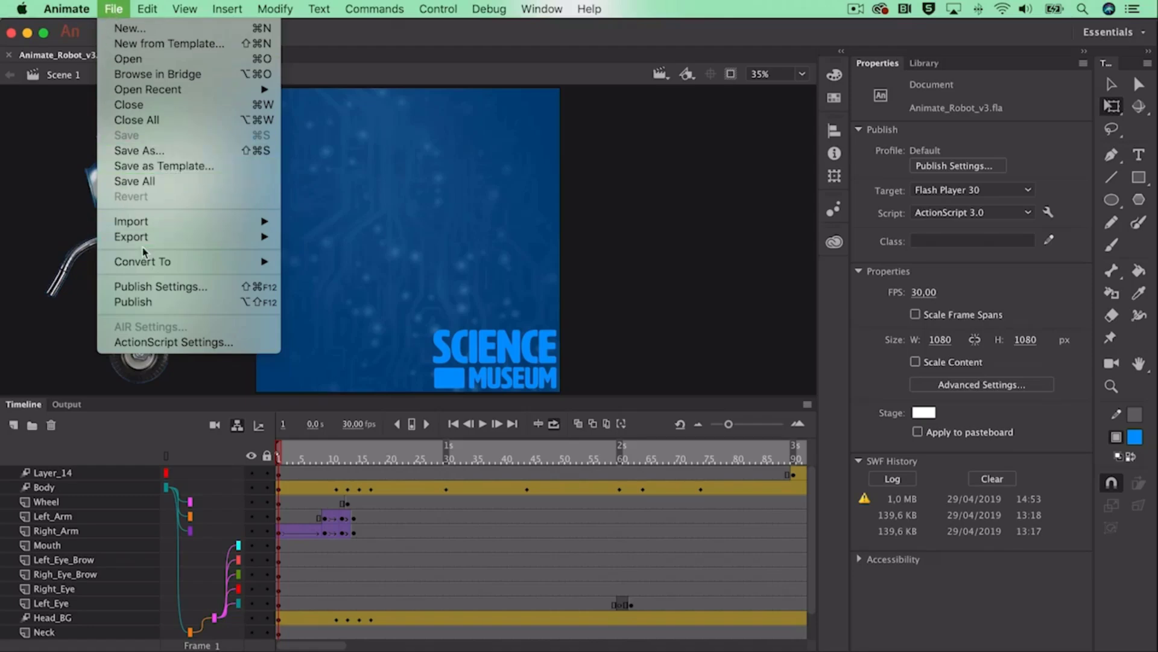
pyautogui.moveTo(158, 240)
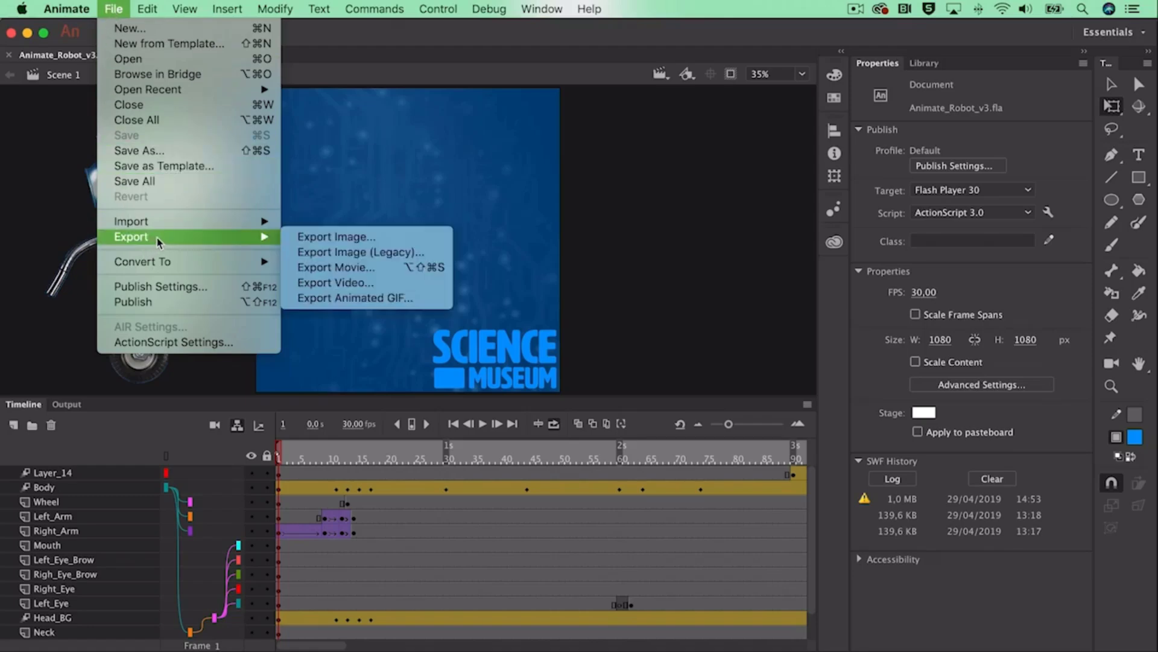
pyautogui.click(374, 281)
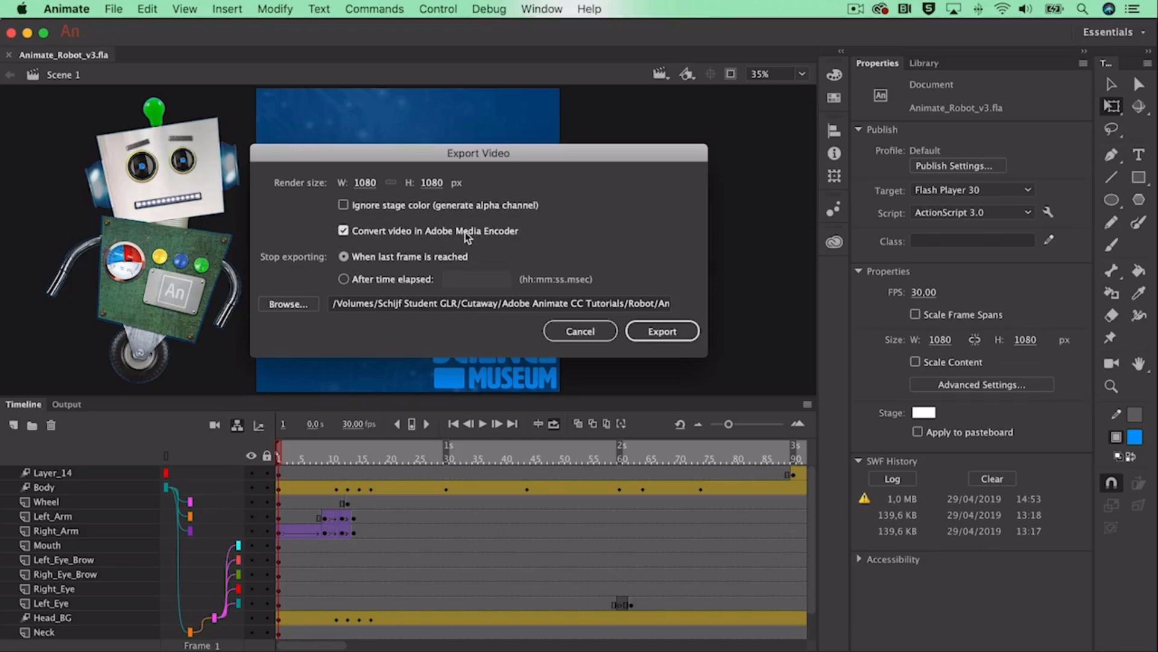
pyautogui.click(288, 303)
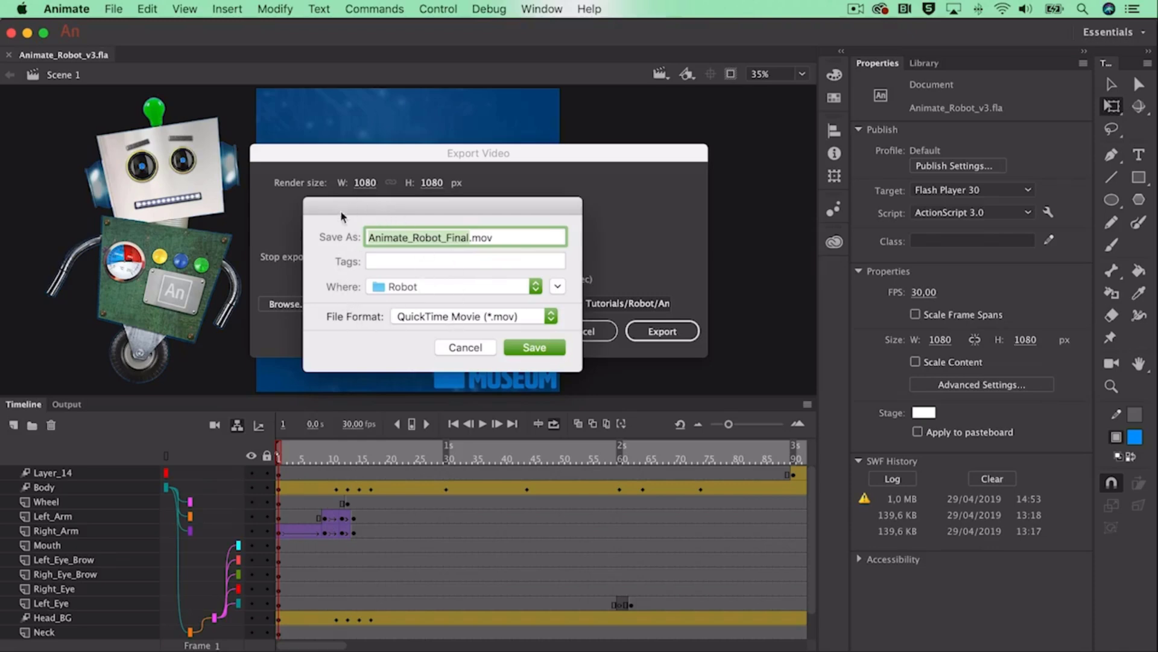
pyautogui.click(535, 347)
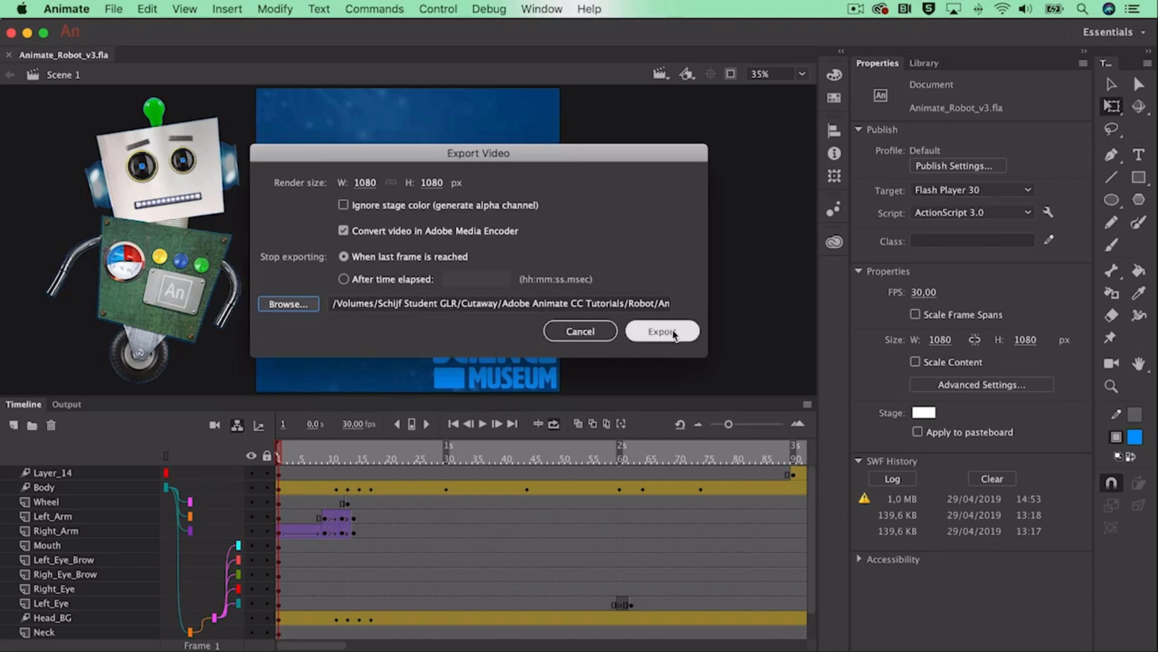
pyautogui.moveTo(660, 303); pyautogui.dragTo(818, 301)
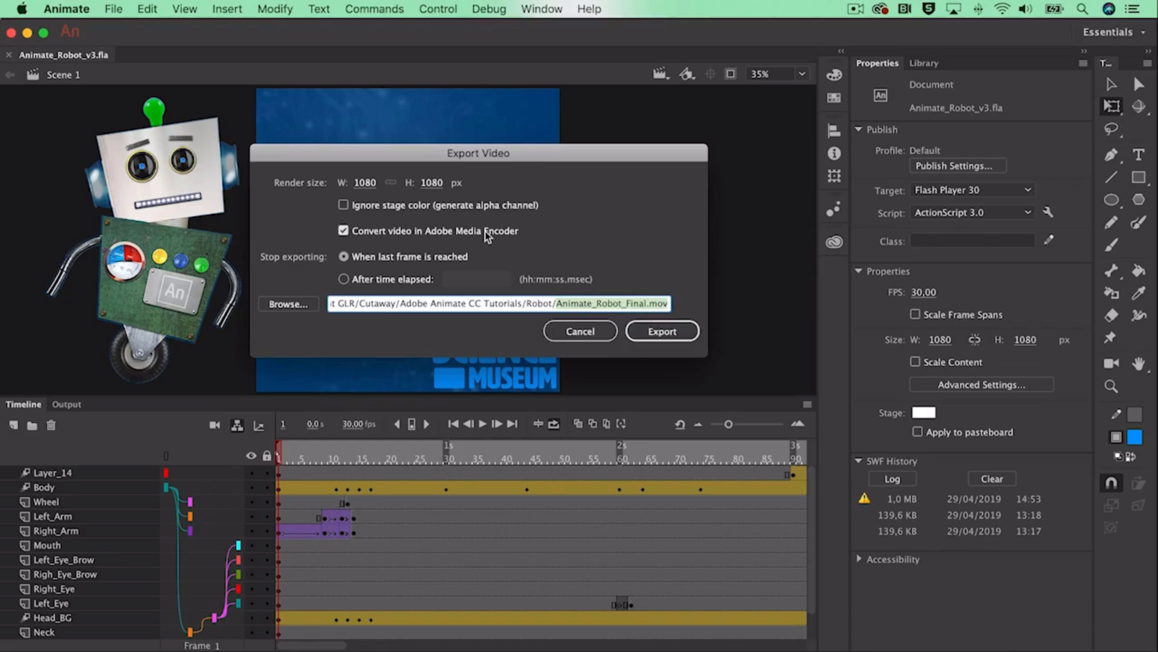
pyautogui.click(681, 338)
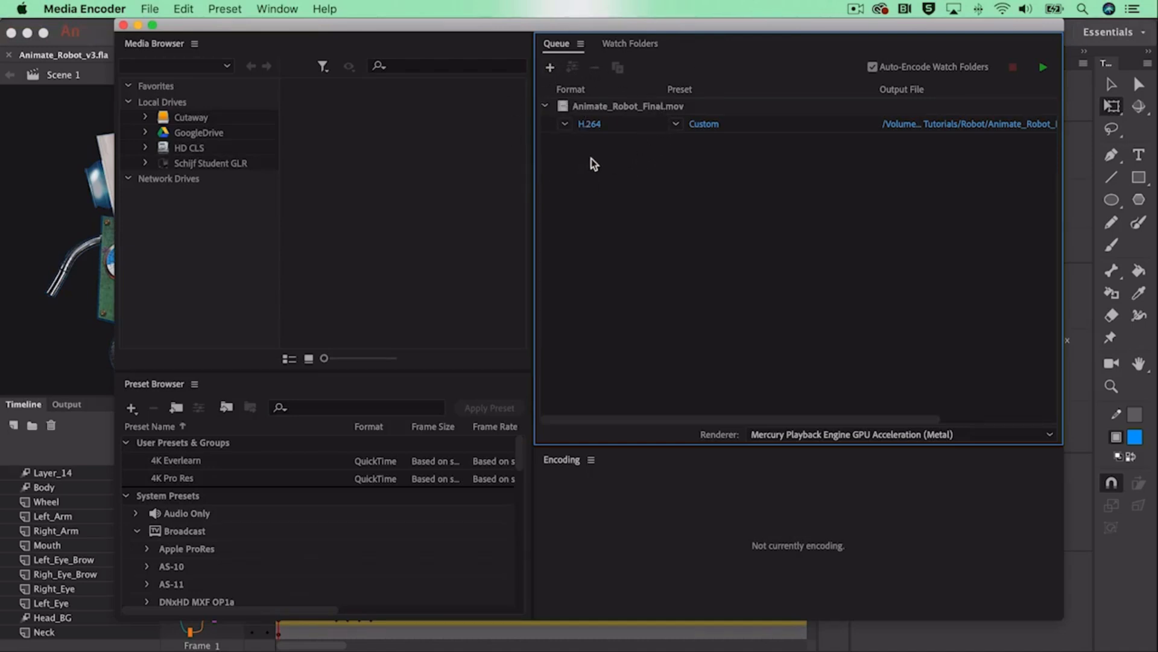
# Keep H.264 as the output format and start the queue to encode Animate_Robot_Final.mp4.
pyautogui.click(565, 124)
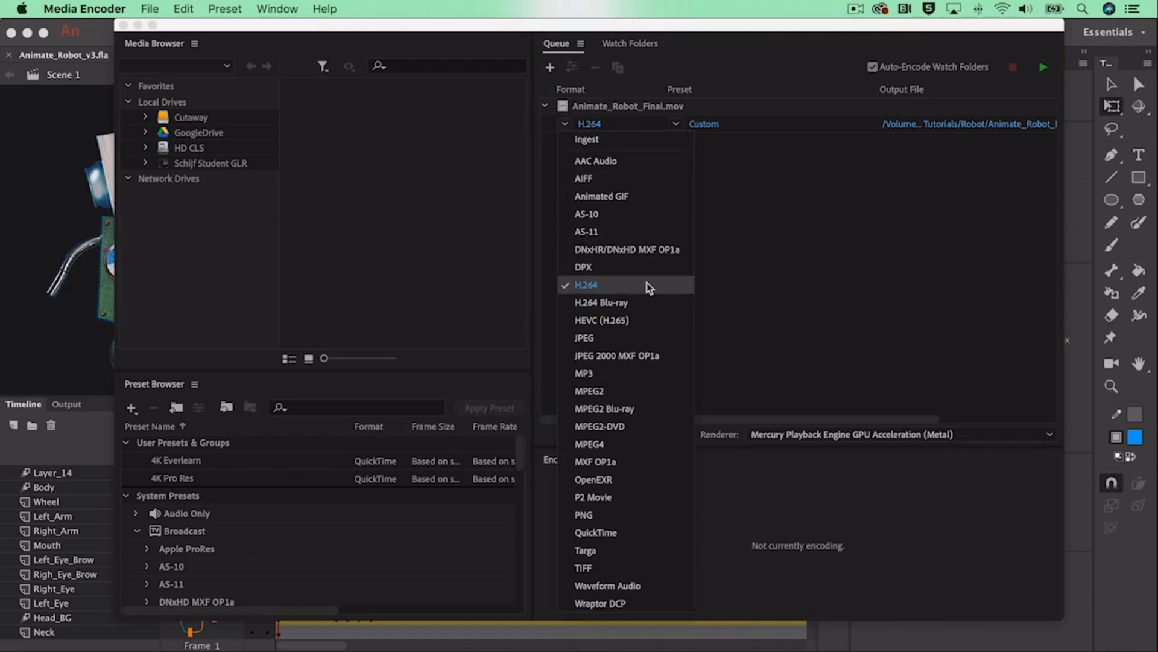
pyautogui.click(736, 274)
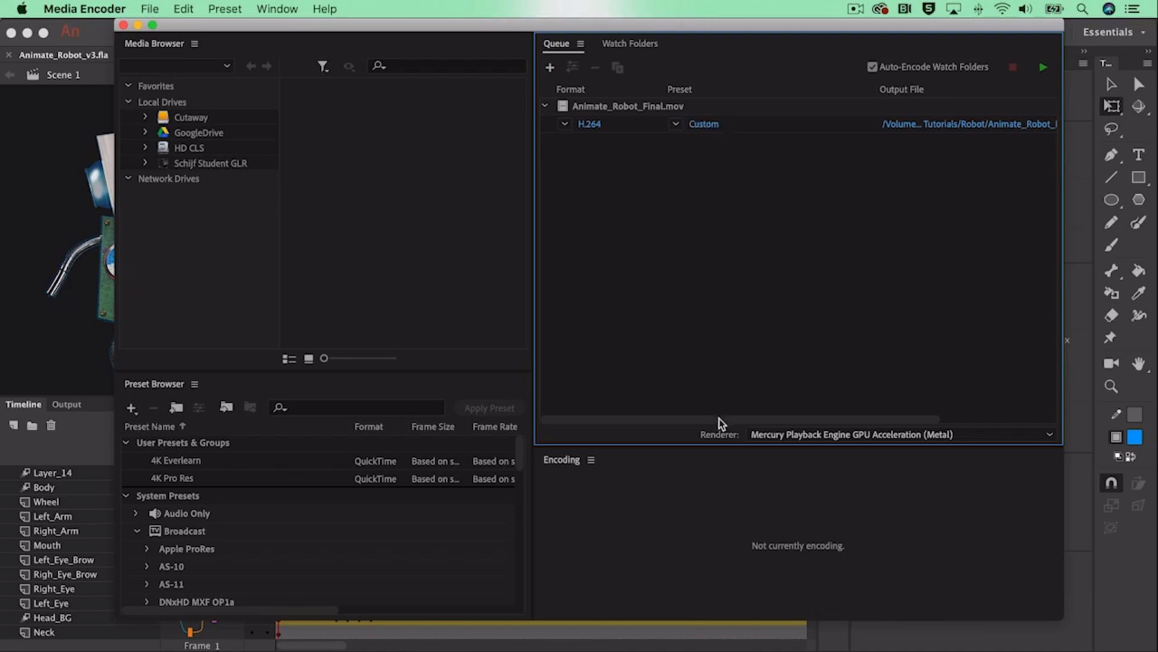
pyautogui.moveTo(723, 418); pyautogui.dragTo(830, 417)
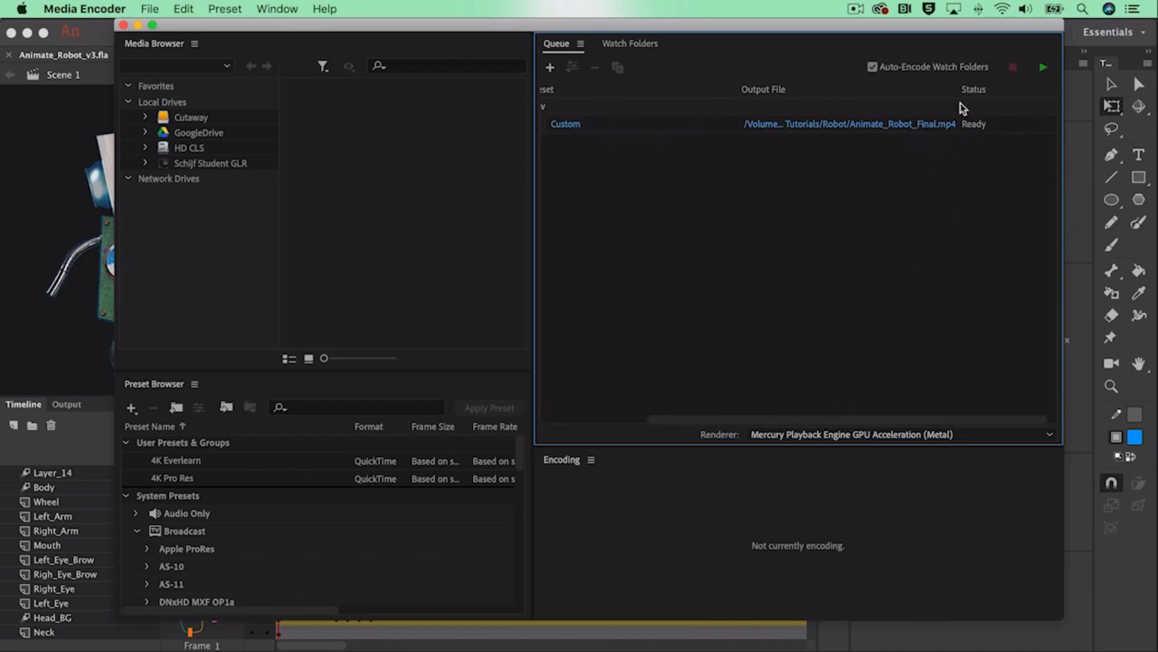
pyautogui.hscroll(-10, 982, 123)
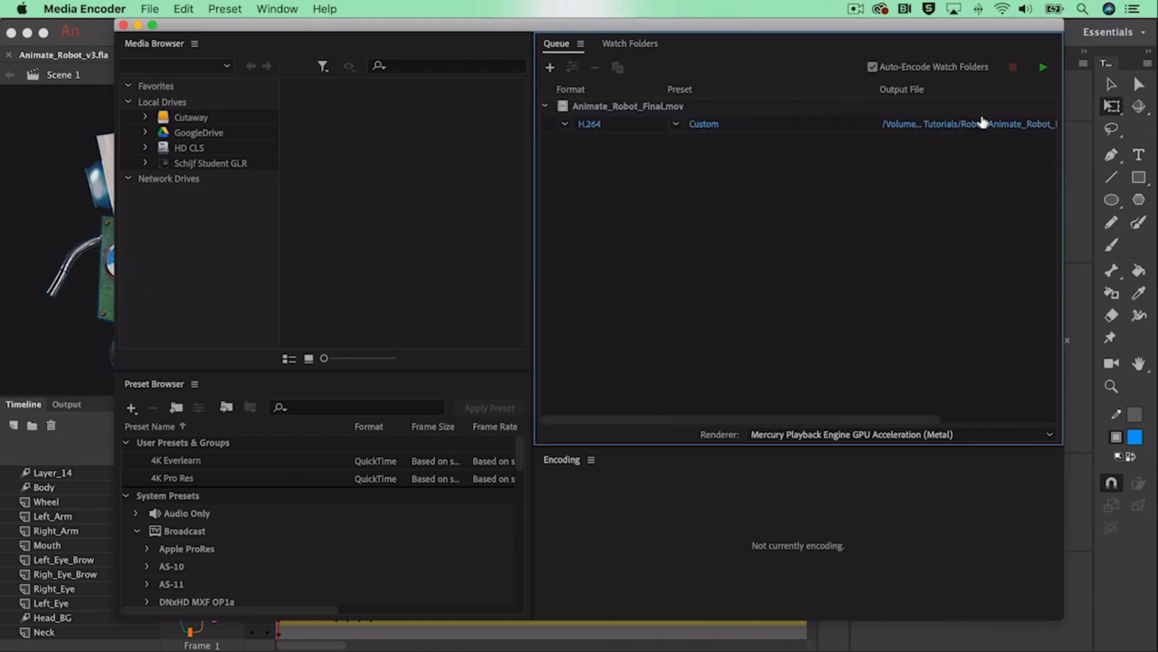
pyautogui.click(1044, 71)
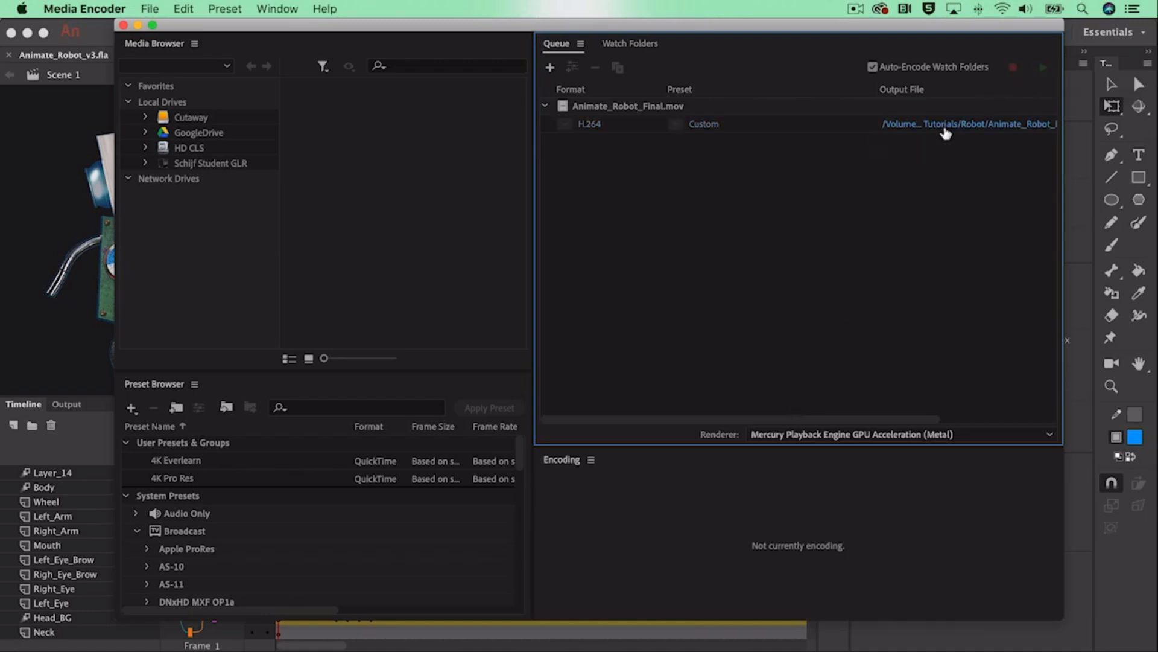